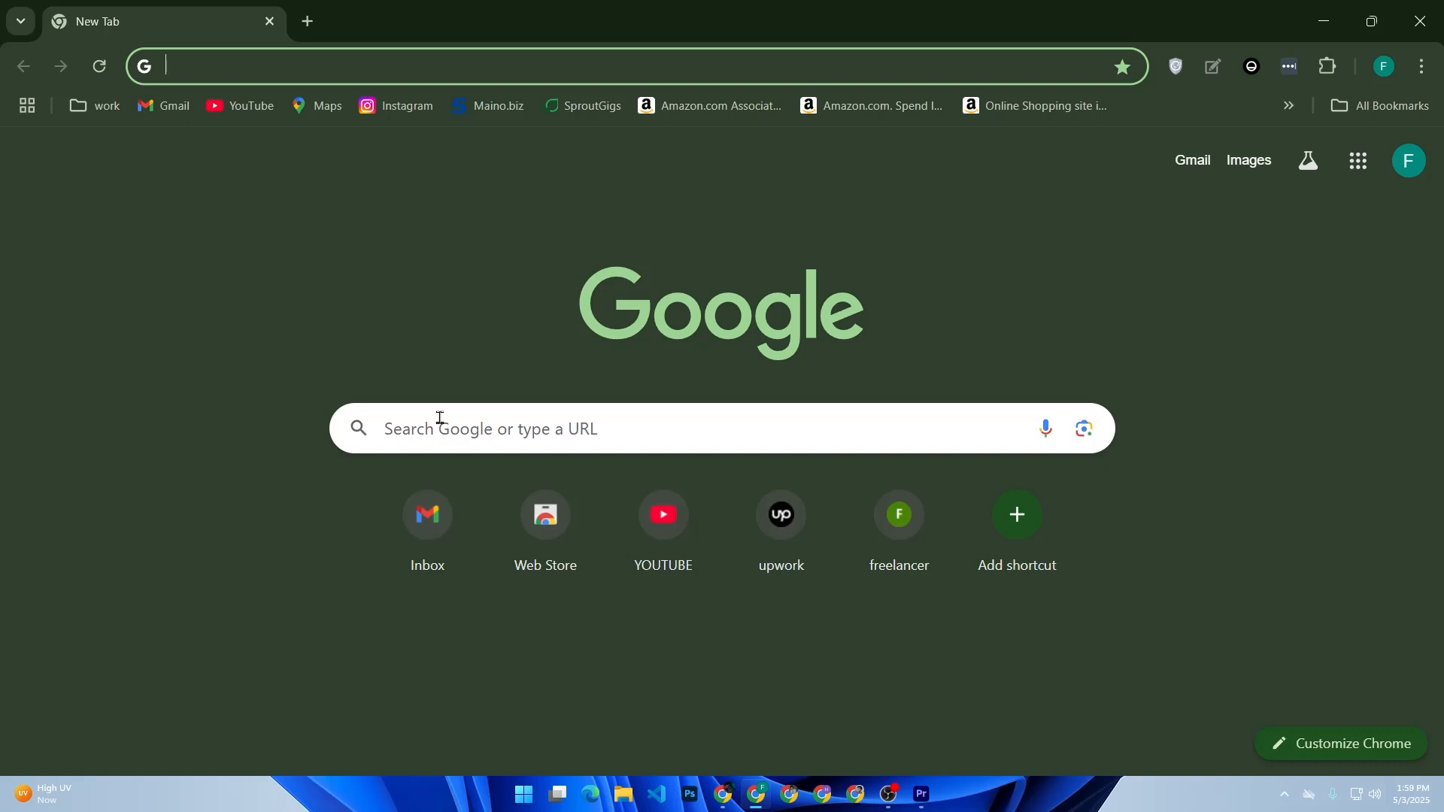
Open the Canva website
{"action": "type", "text": "cabv"}
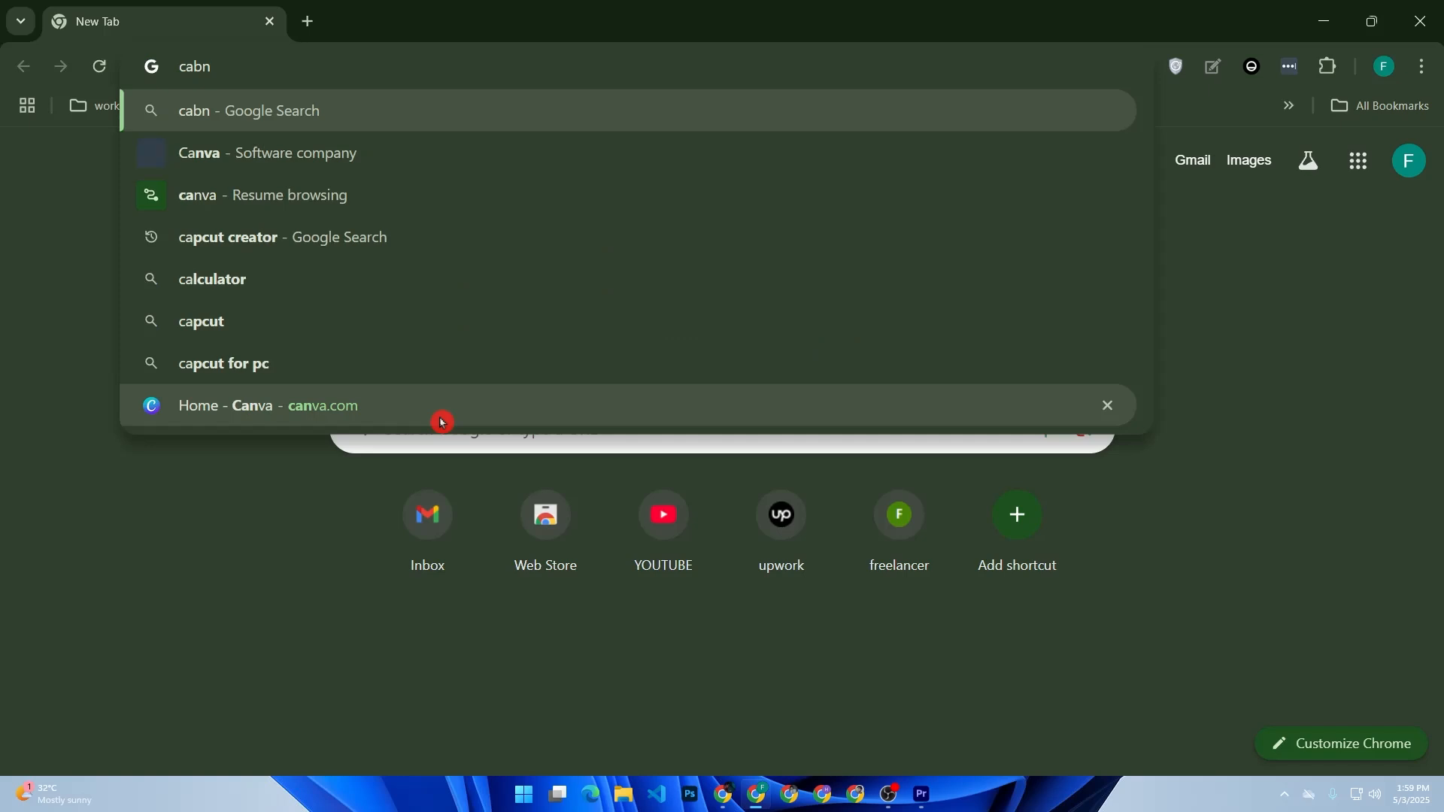
{"action": "key", "text": "BackSpace"}
{"action": "key", "text": "BackSpace"}
{"action": "type", "text": "nva"}
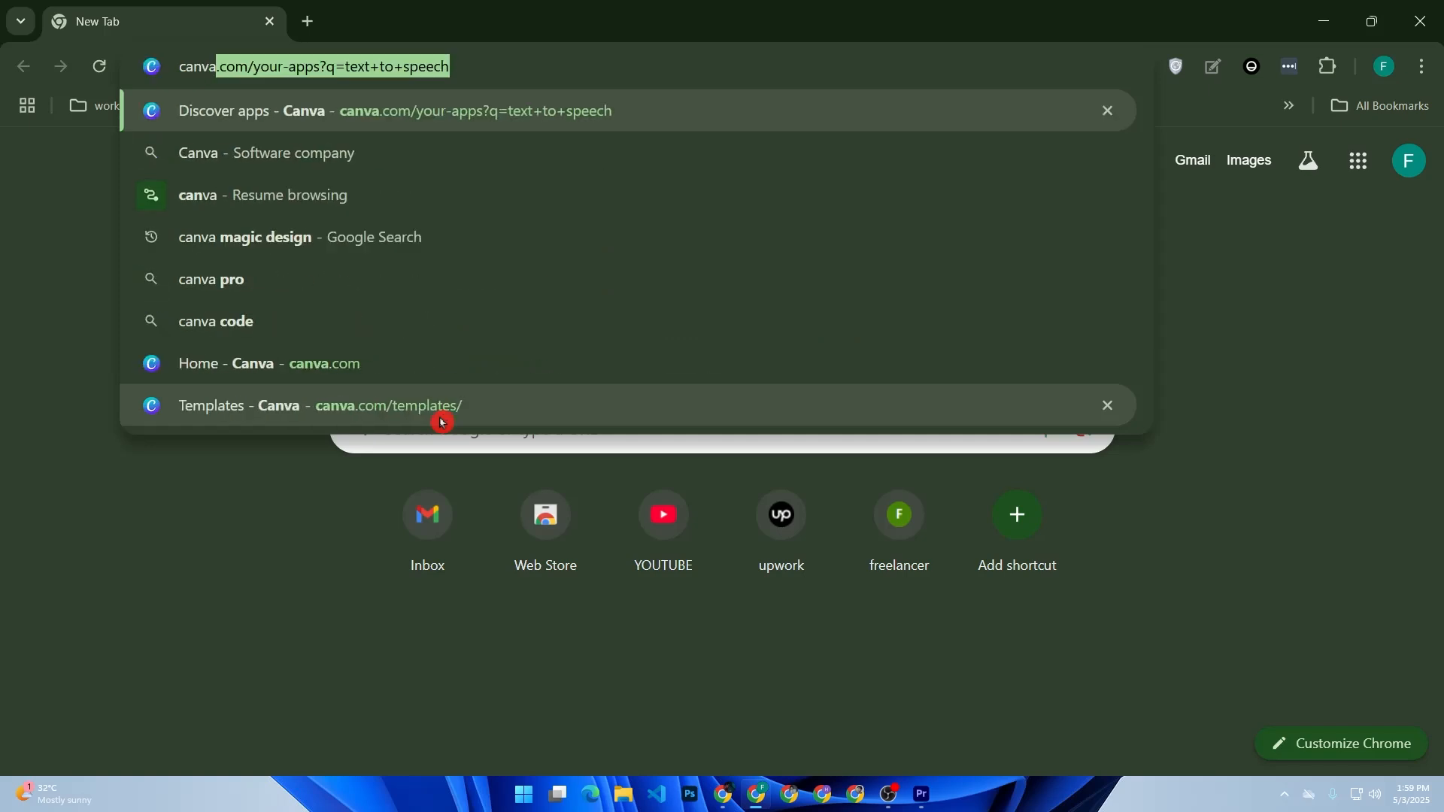
{"action": "key", "text": "Return"}
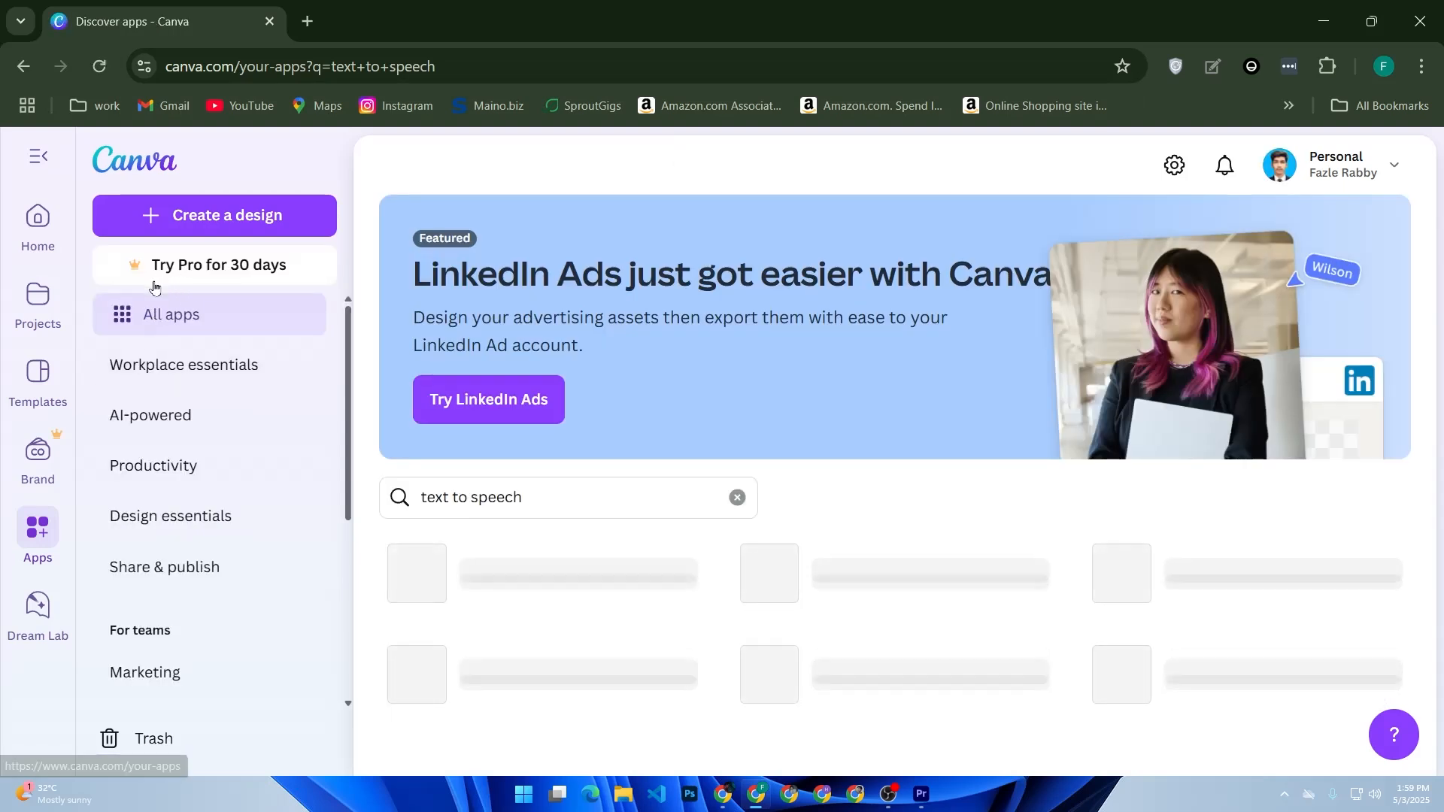
Go to the Canva templates and search them for "website"
{"action": "left_click", "coordinate": [36, 380]}
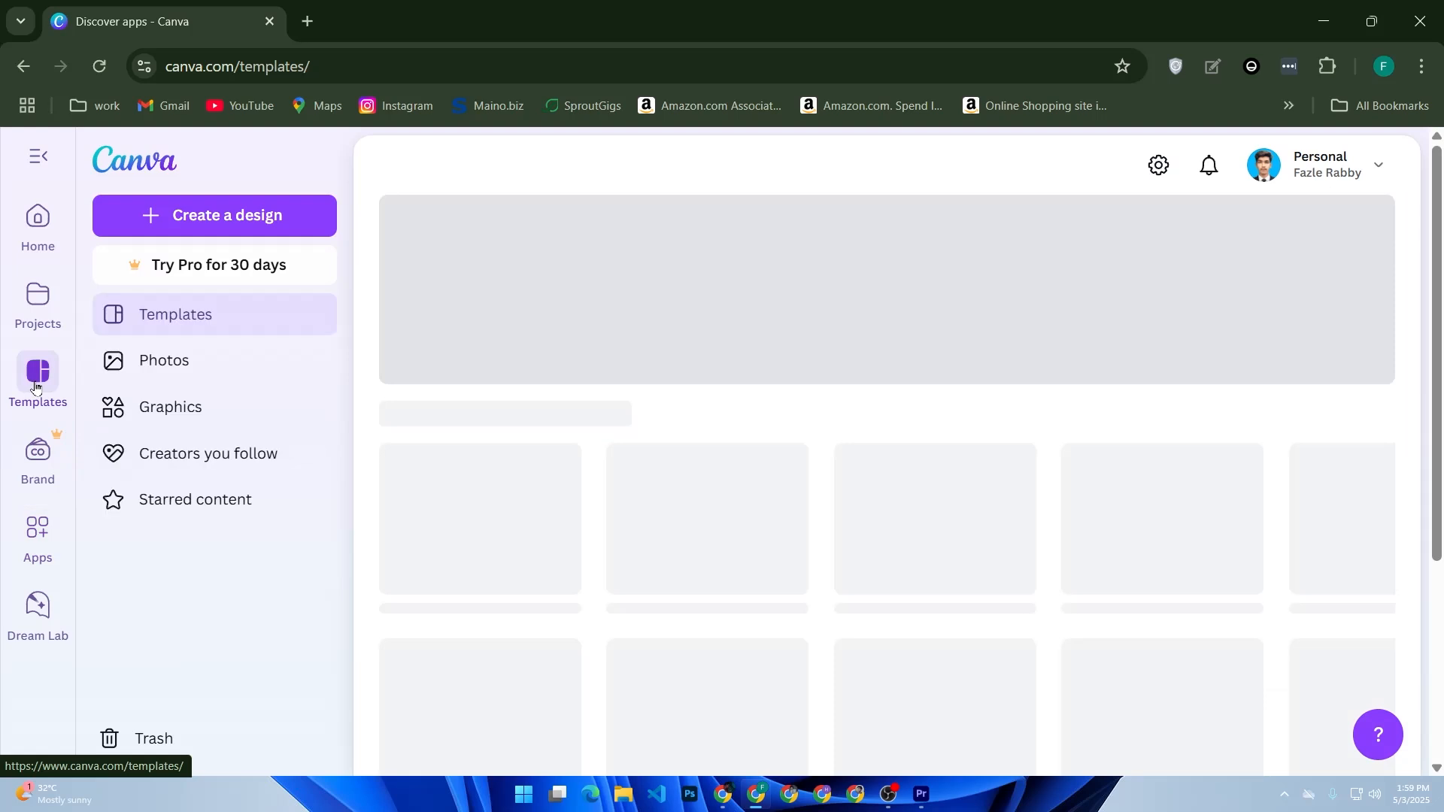
{"action": "left_click", "coordinate": [828, 164]}
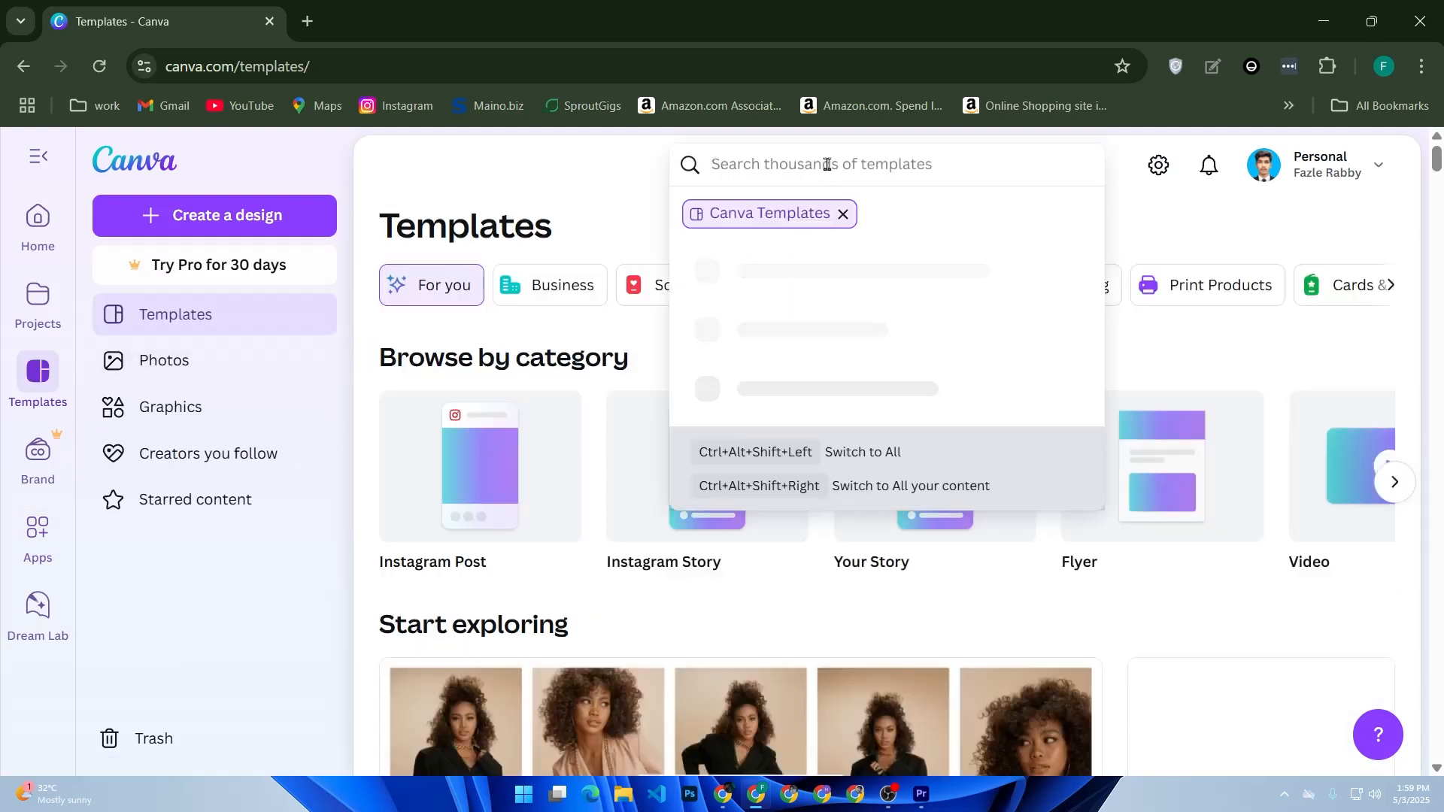
{"action": "type", "text": "website"}
{"action": "key", "text": "Return"}
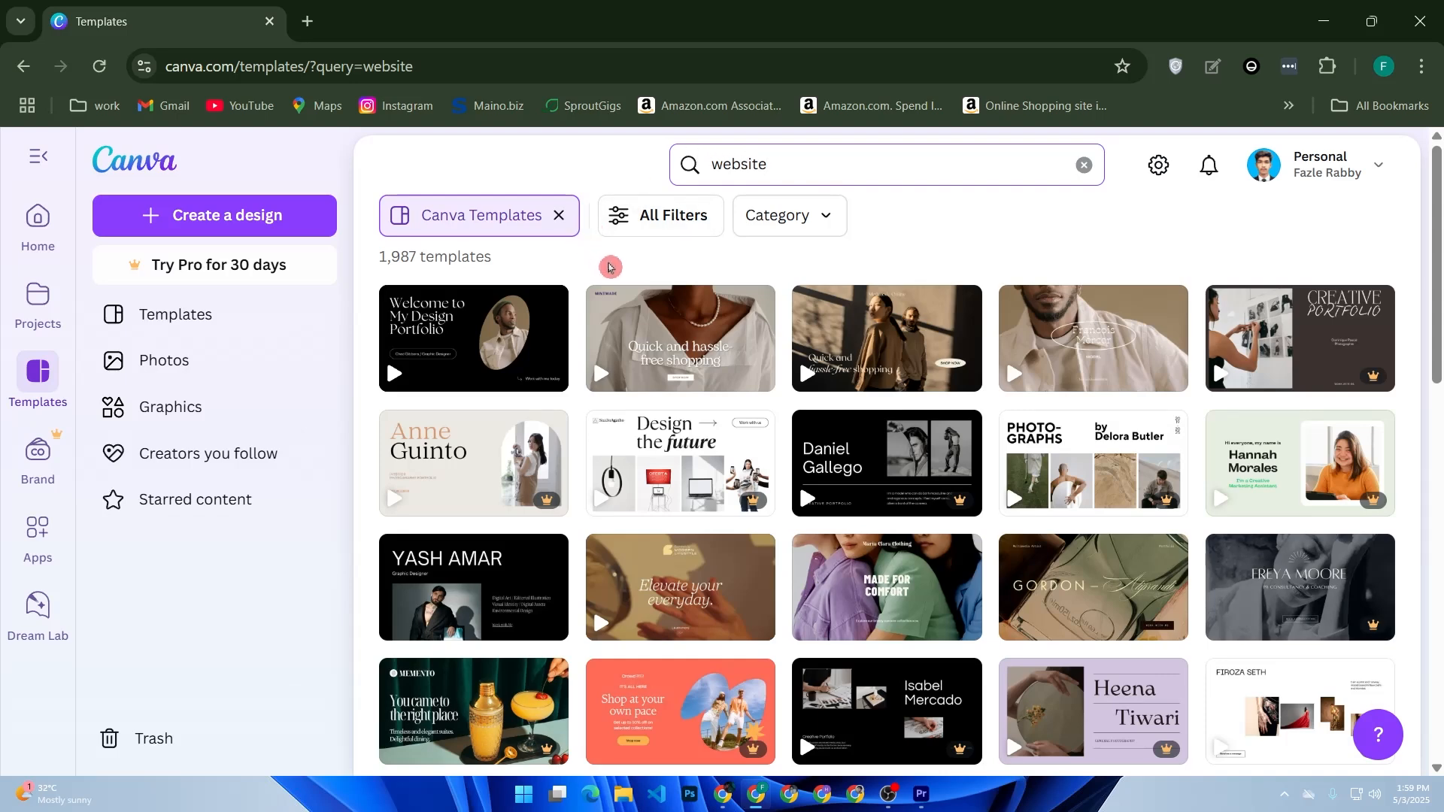
{"action": "mouse_move", "coordinate": [533, 325]}
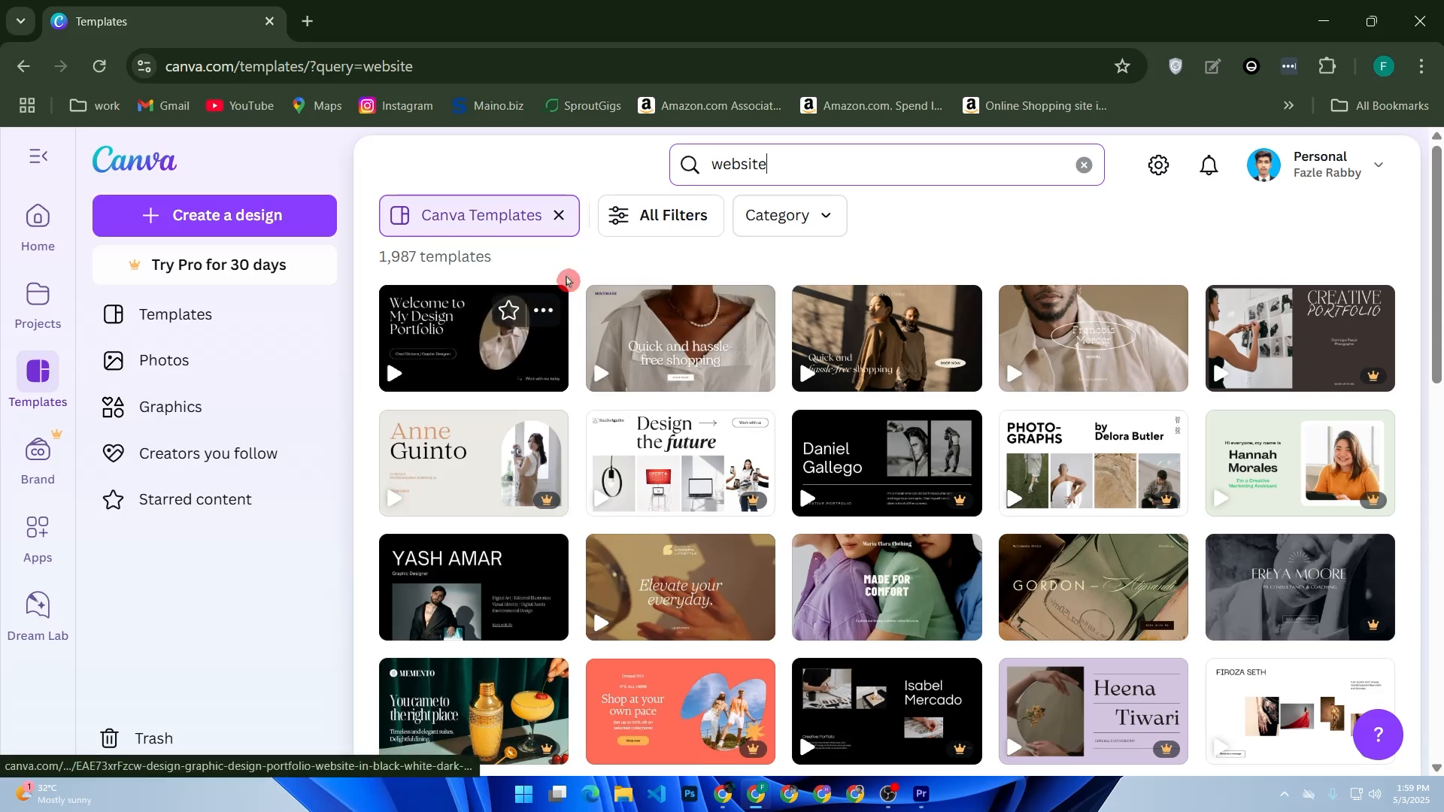
{"action": "left_click", "coordinate": [649, 219]}
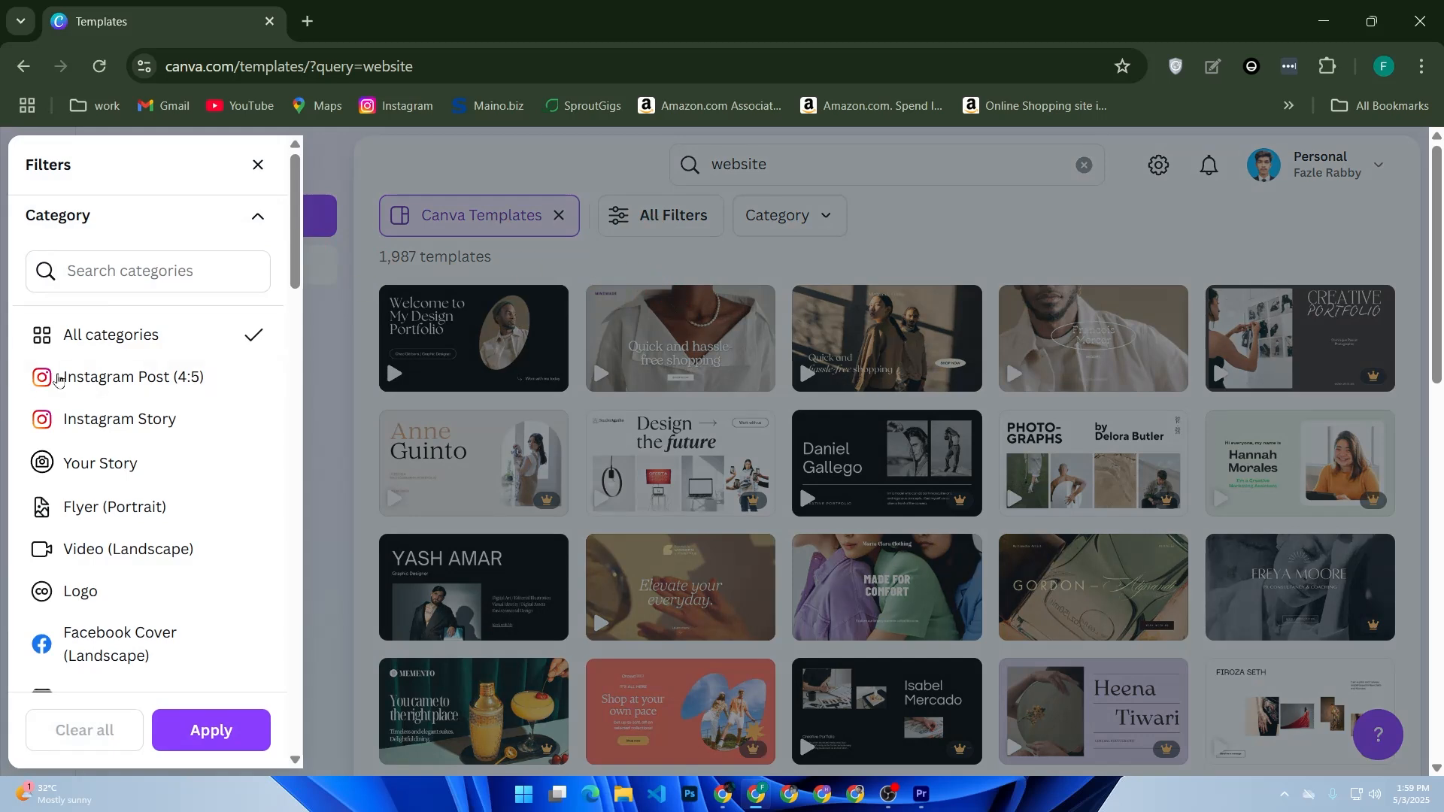
{"action": "left_click", "coordinate": [218, 271]}
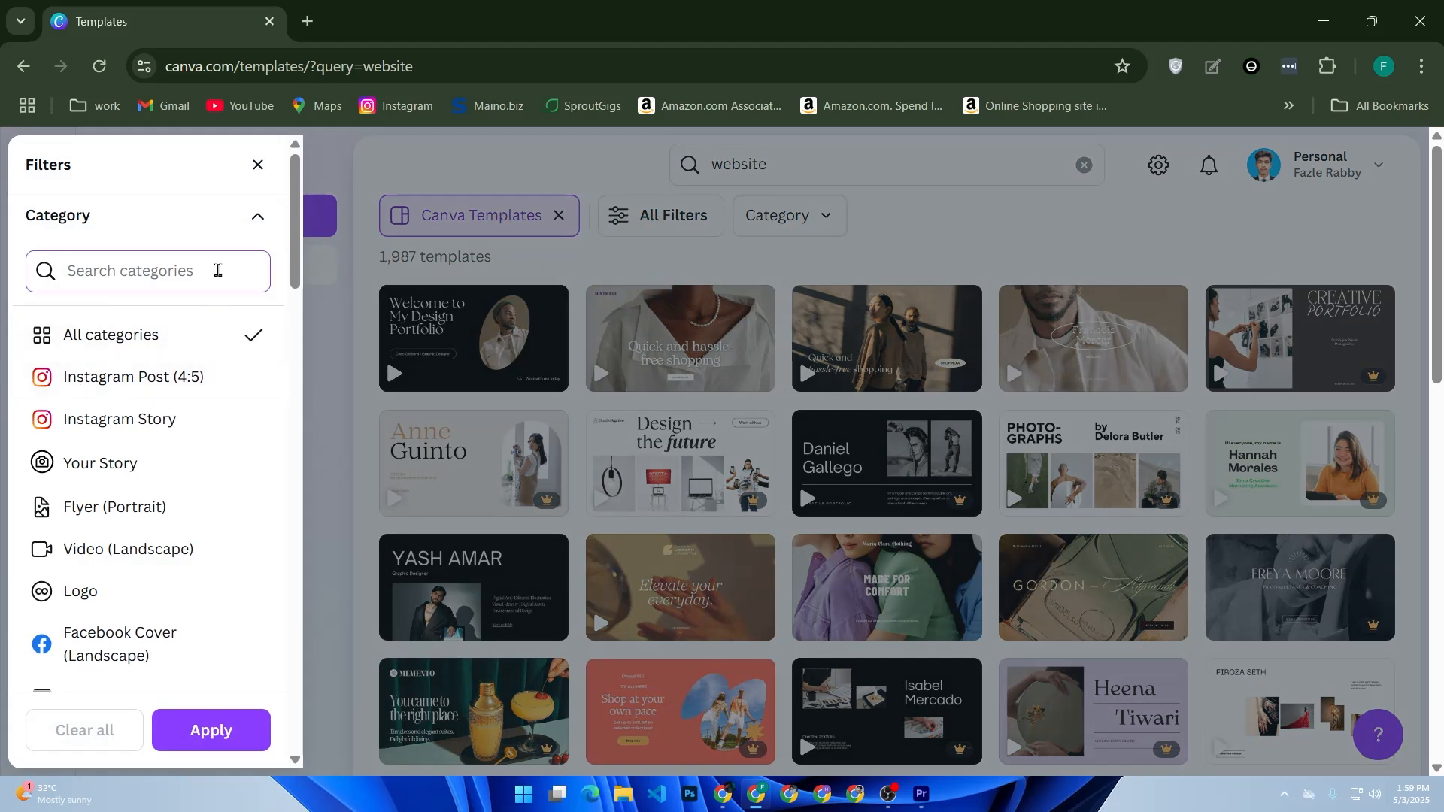
{"action": "type", "text": "mi"}
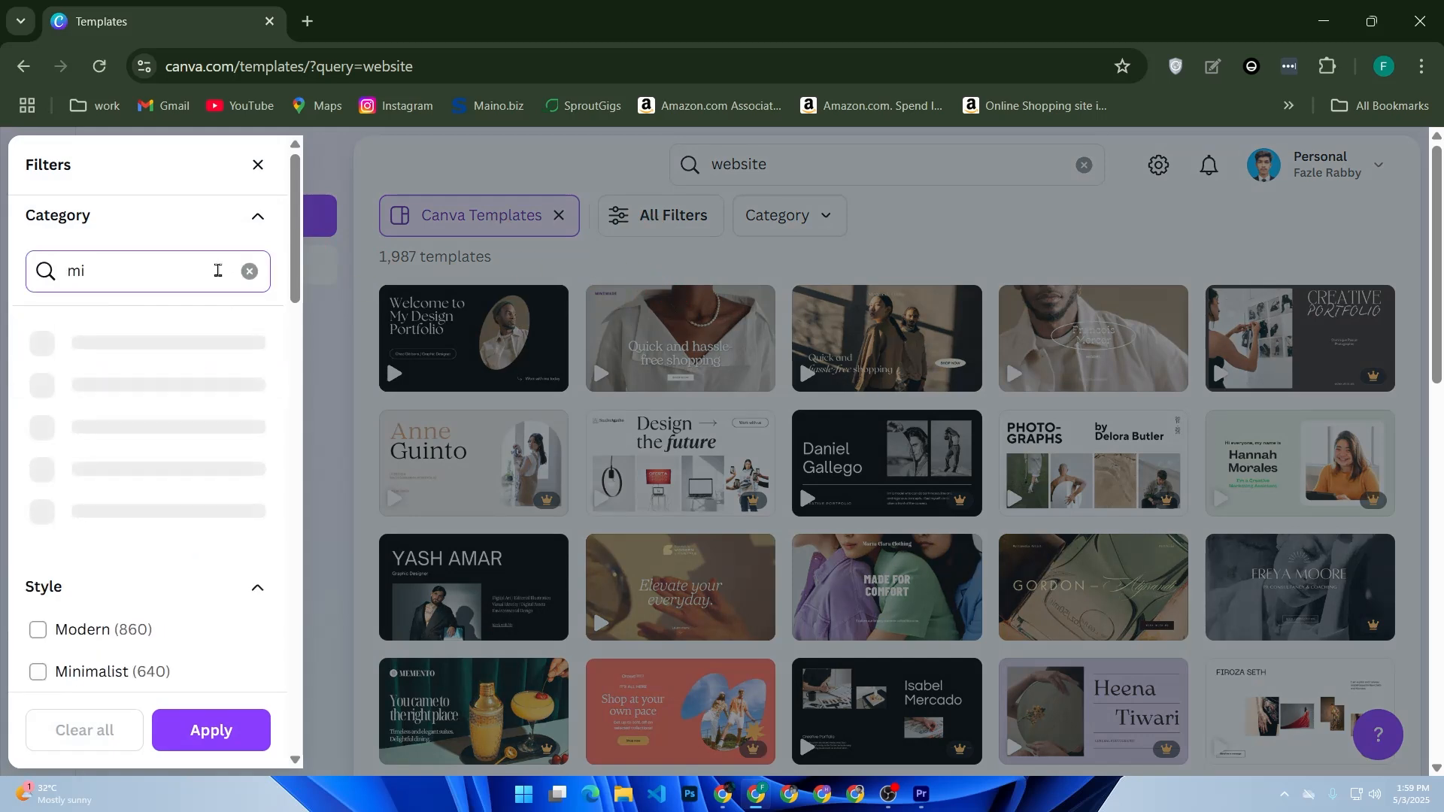
{"action": "key", "text": "BackSpace"}
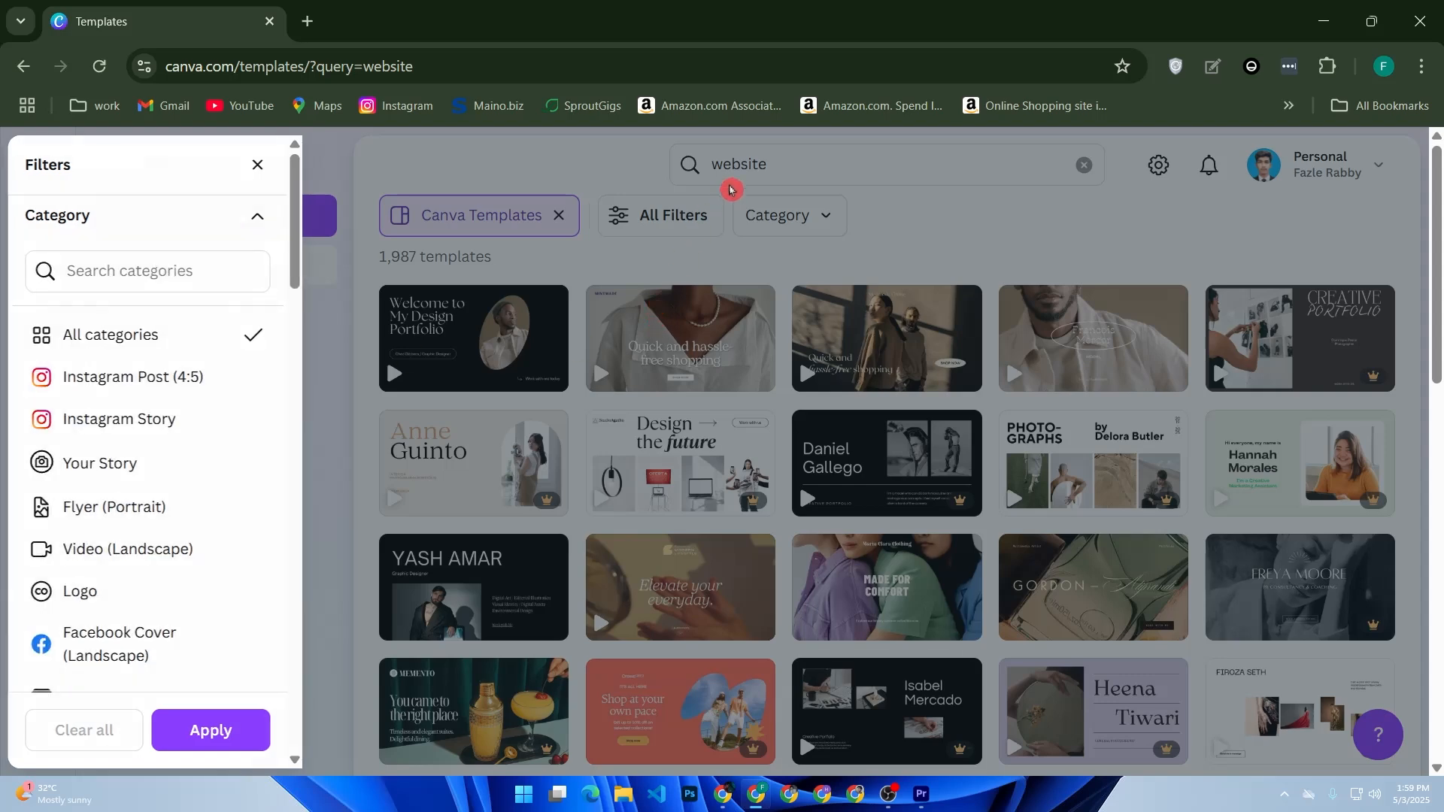
Search the templates for "mobile first website" and open the Cream Brown Yoga Studio Mobile-First Website template for customizing
{"action": "left_click", "coordinate": [716, 158]}
{"action": "type", "text": "mobile "}
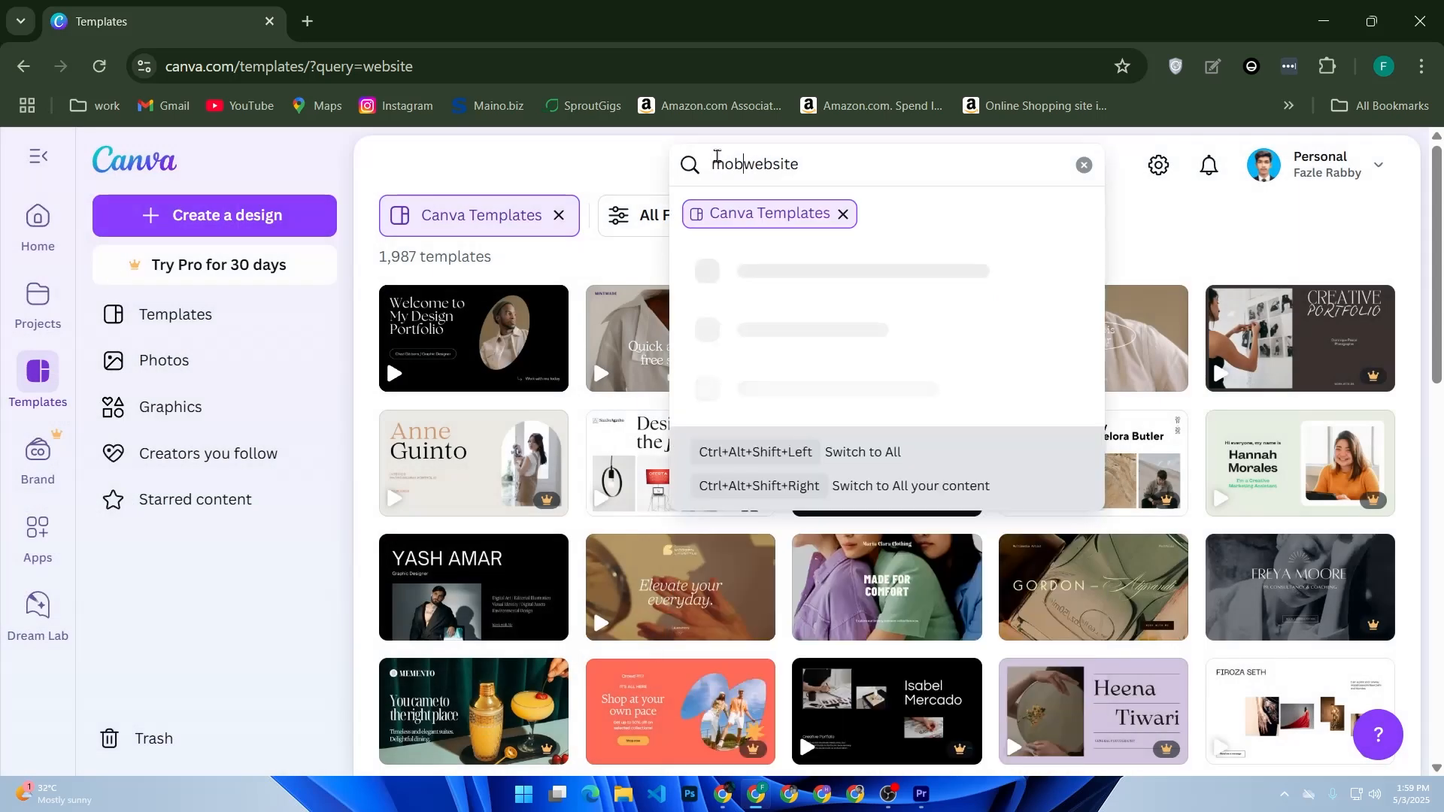
{"action": "type", "text": "first"}
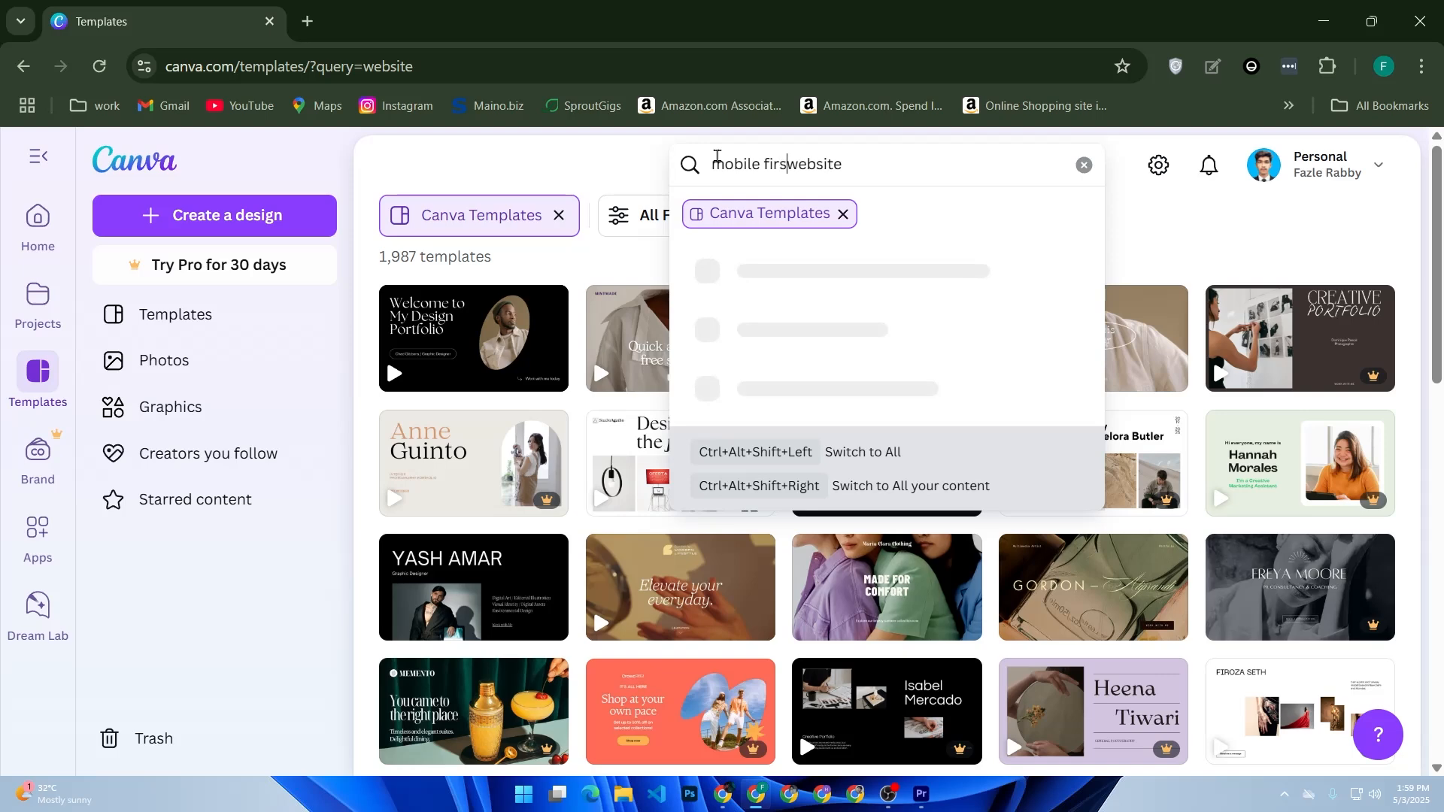
{"action": "key", "text": "Return"}
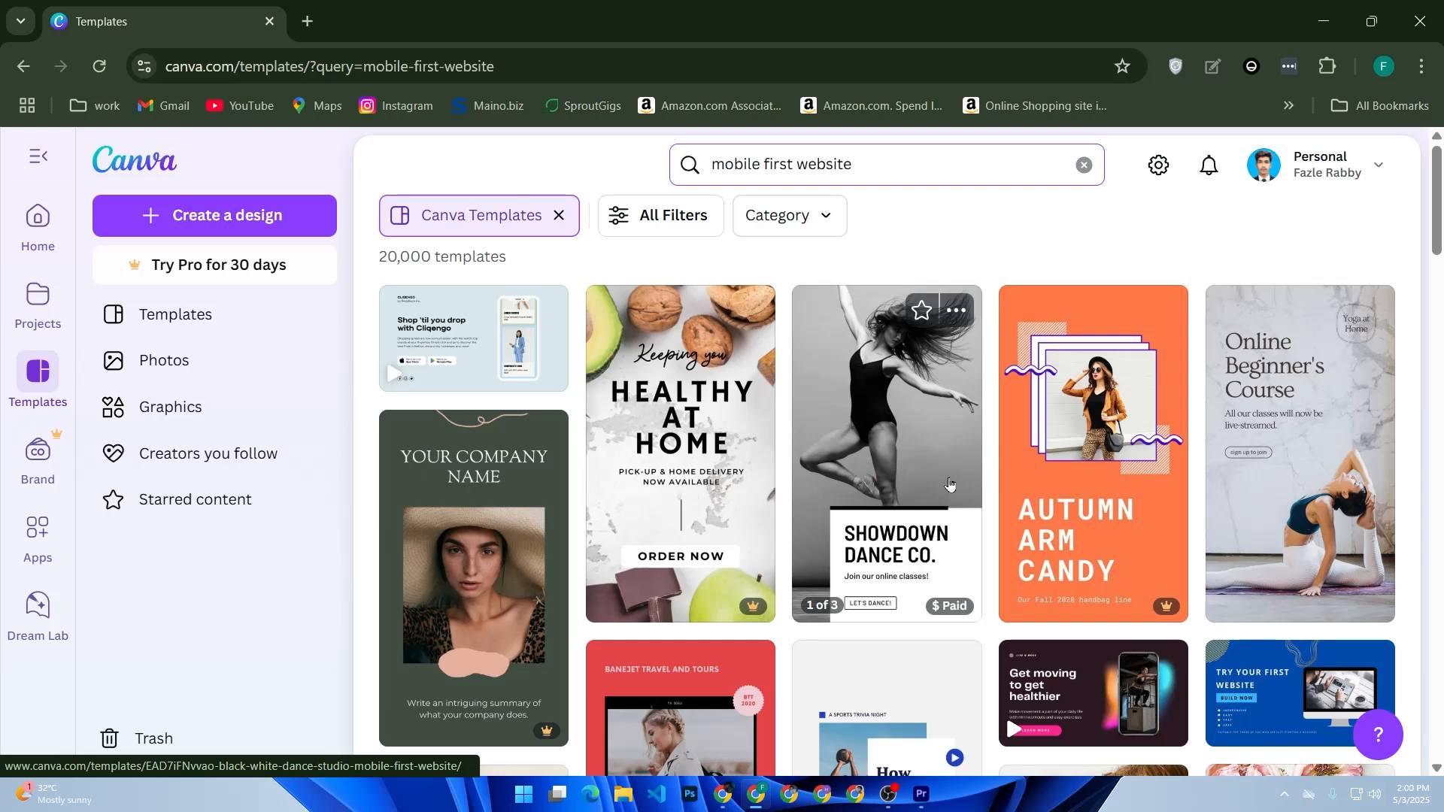
{"action": "left_click", "coordinate": [1345, 473]}
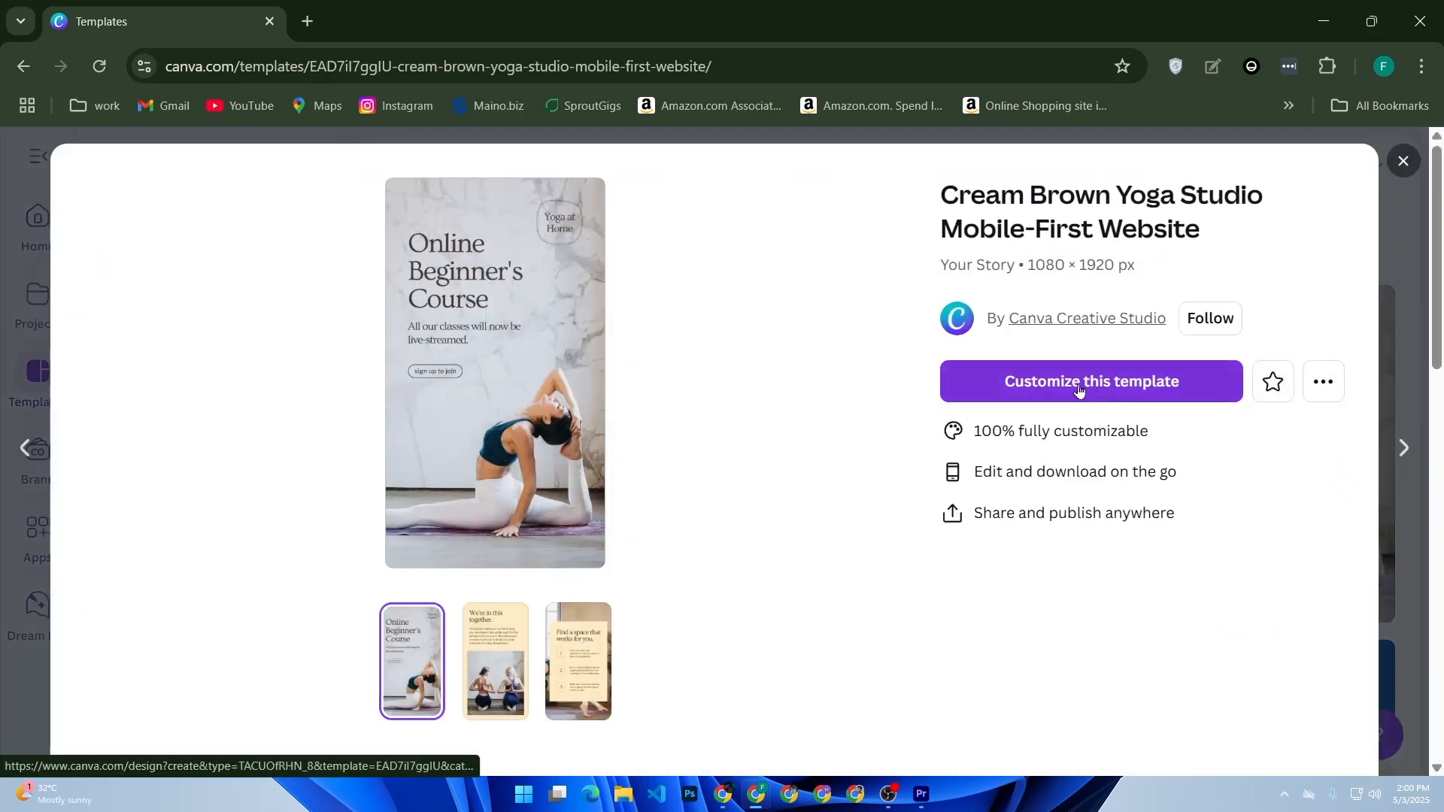
{"action": "left_click", "coordinate": [1079, 390]}
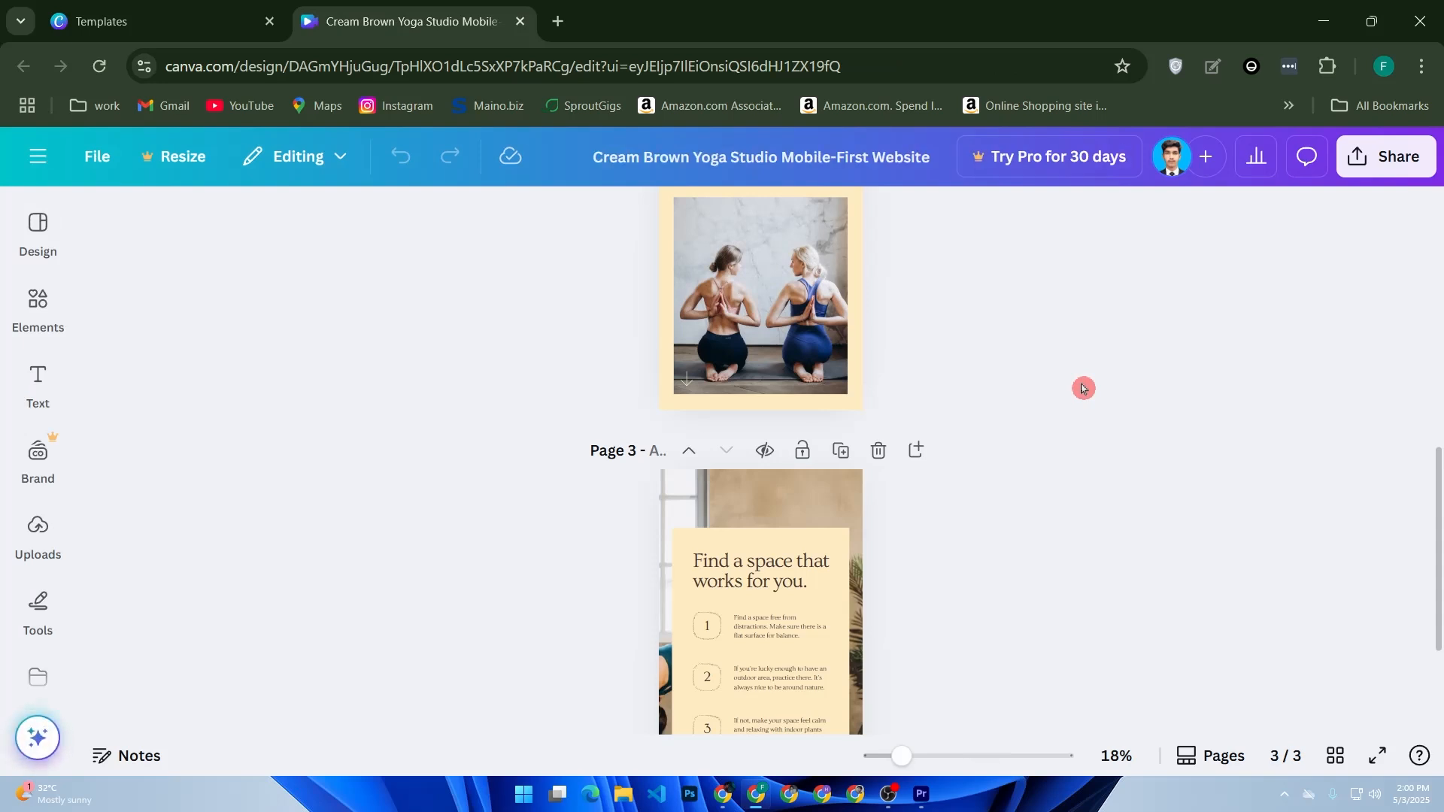
Replace the "Online Beginner's Course" heading on page 1 with "My GYM"
{"action": "scroll", "coordinate": [974, 387], "scroll_direction": "up", "scroll_amount": 10}
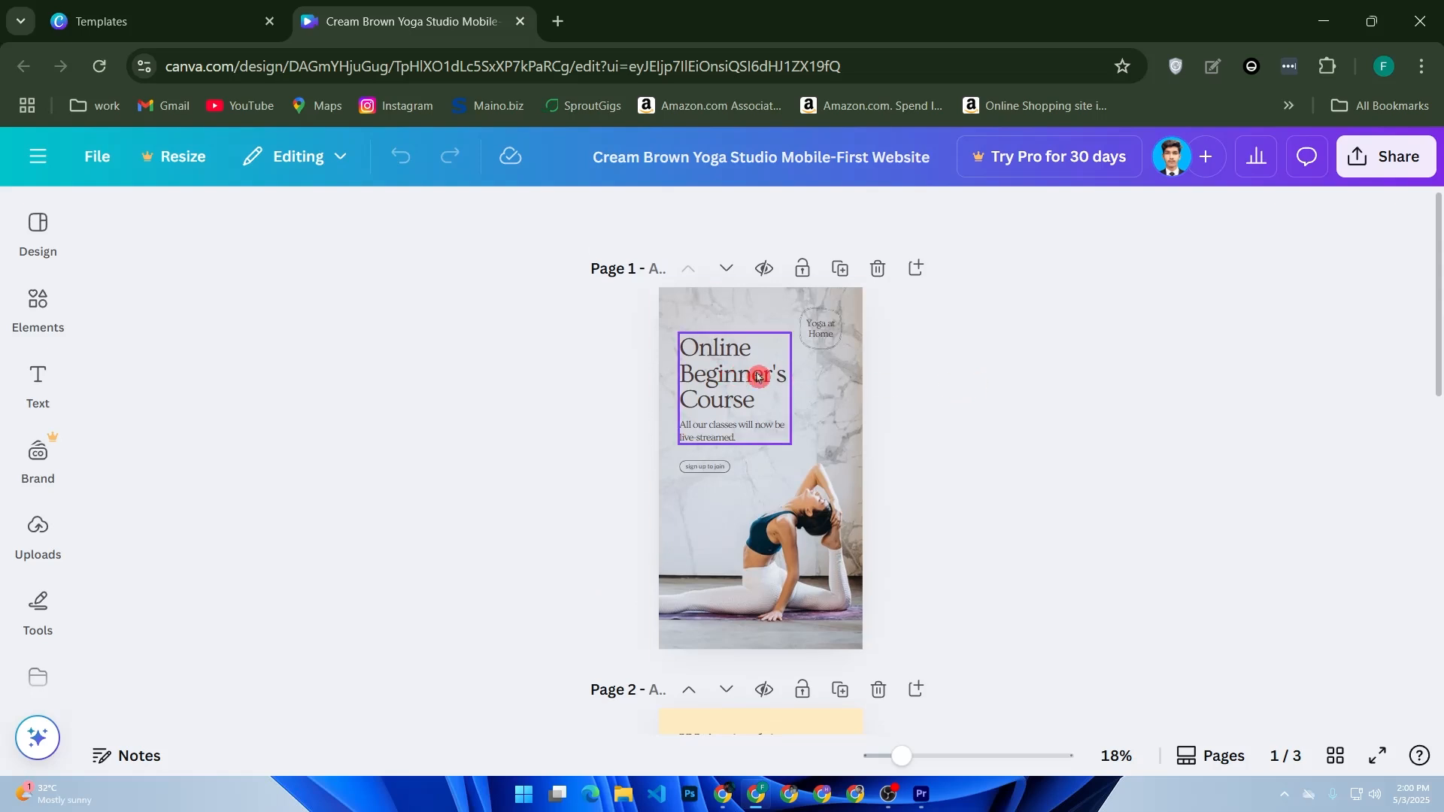
{"action": "left_click", "coordinate": [779, 378]}
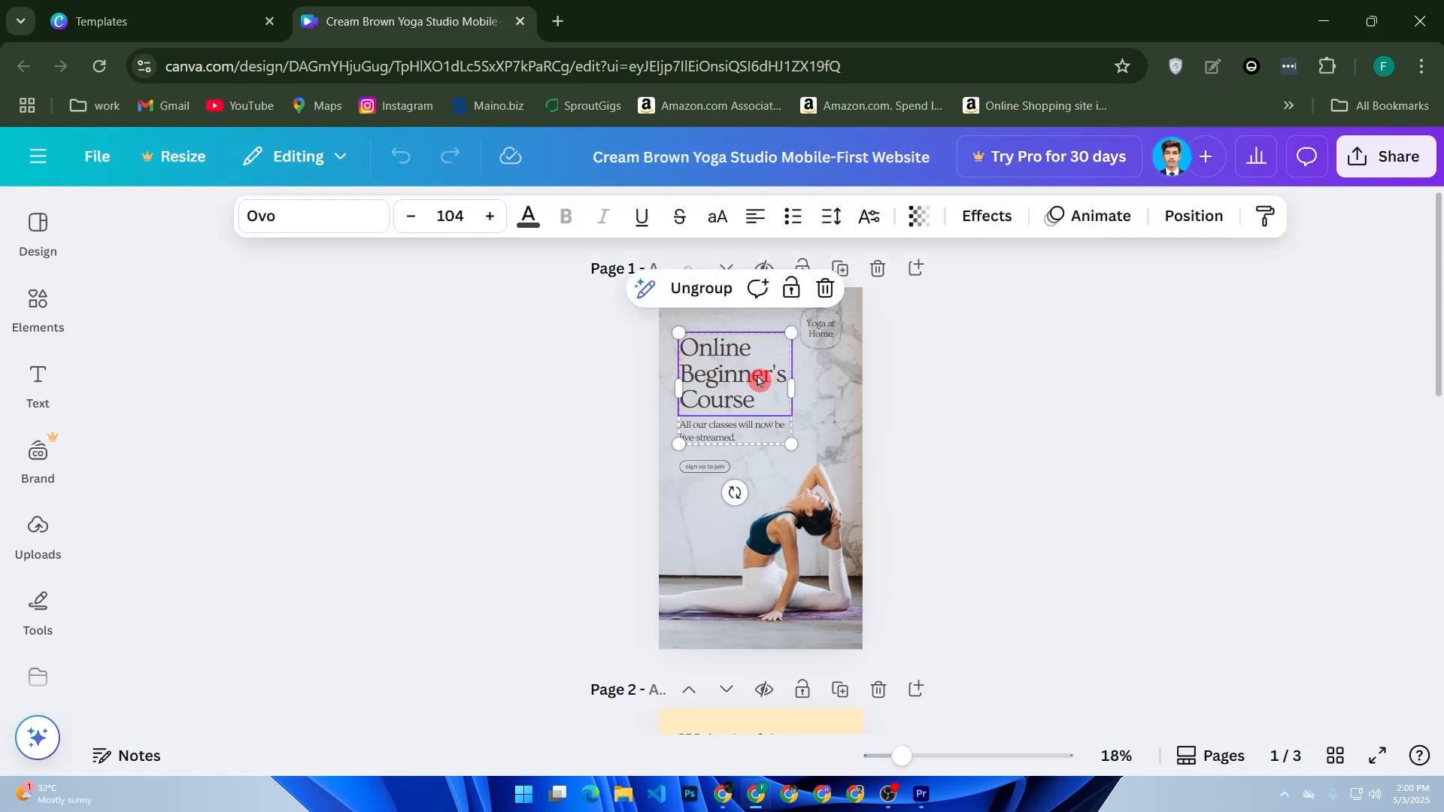
{"action": "double_click", "coordinate": [779, 378]}
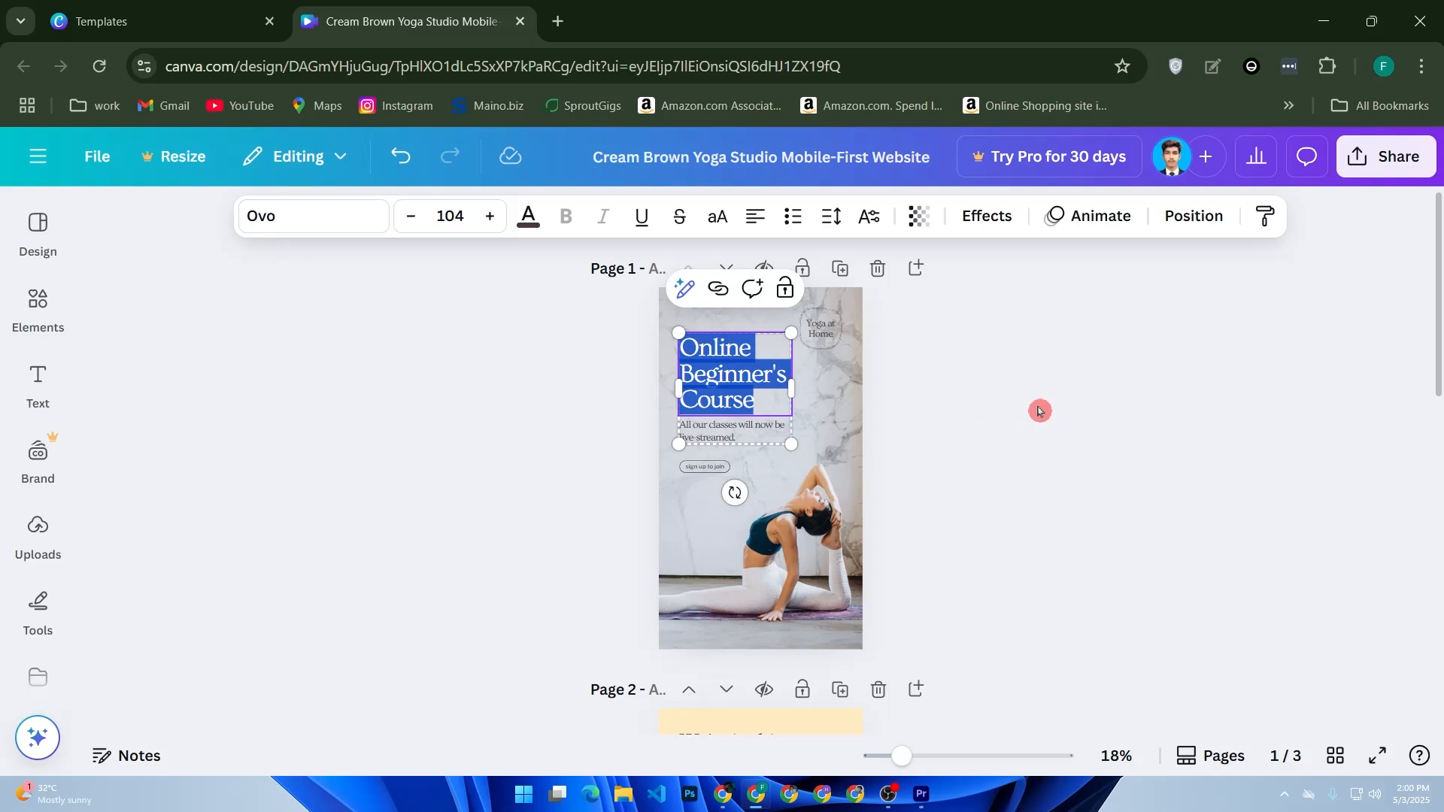
{"action": "type", "text": "my"}
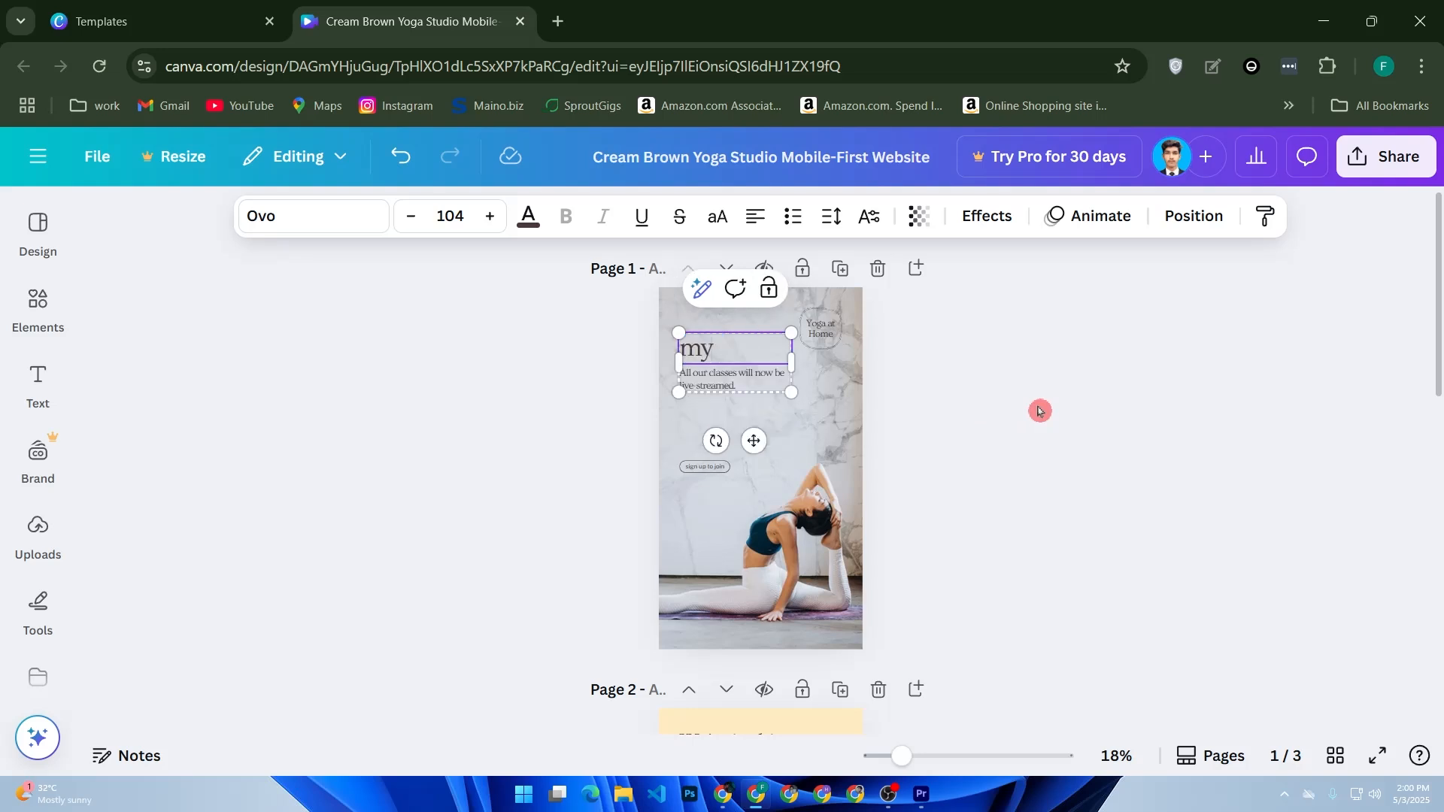
{"action": "key", "text": "BackSpace"}
{"action": "key", "text": "ctrl+z"}
{"action": "key", "text": "ctrl+z"}
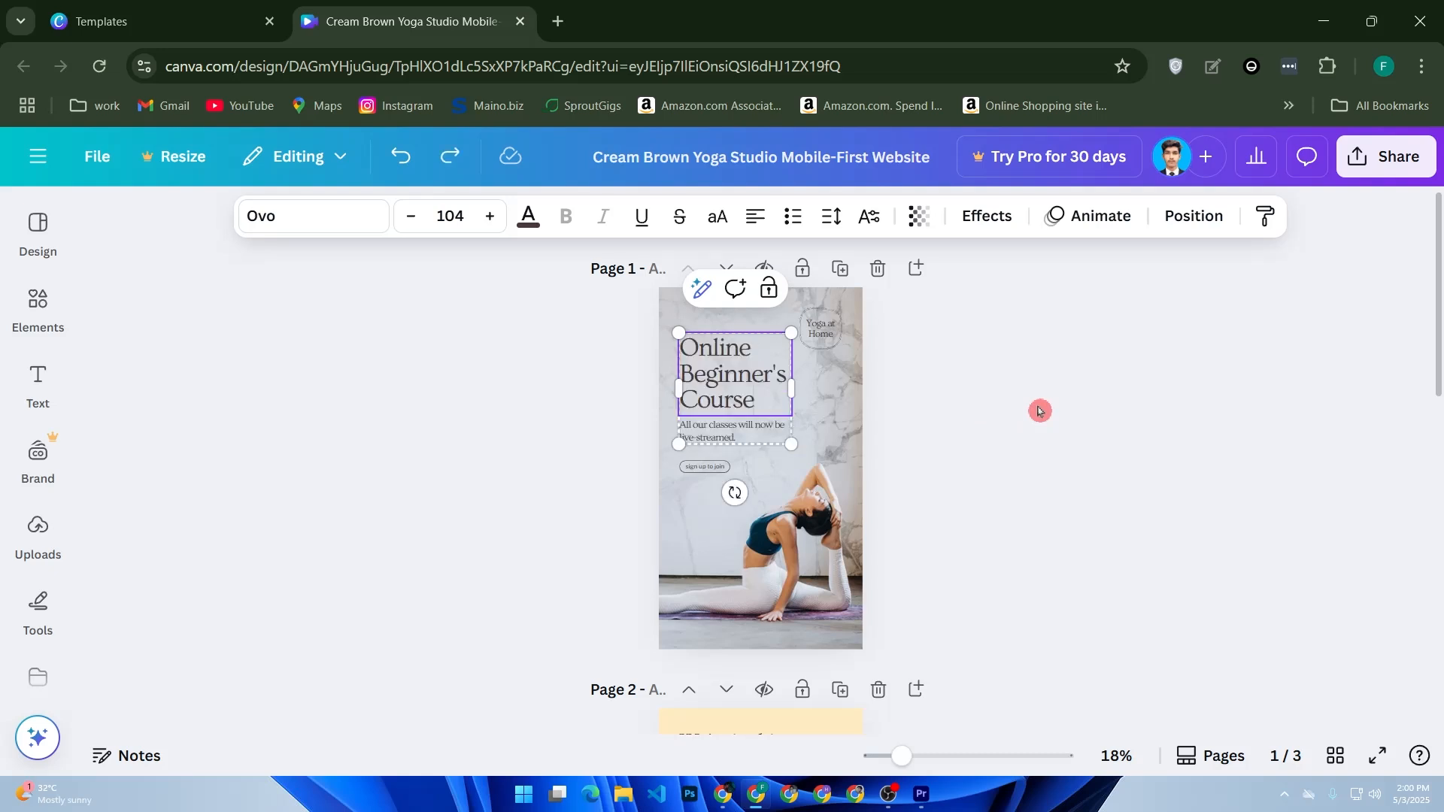
{"action": "key", "text": "ctrl+a"}
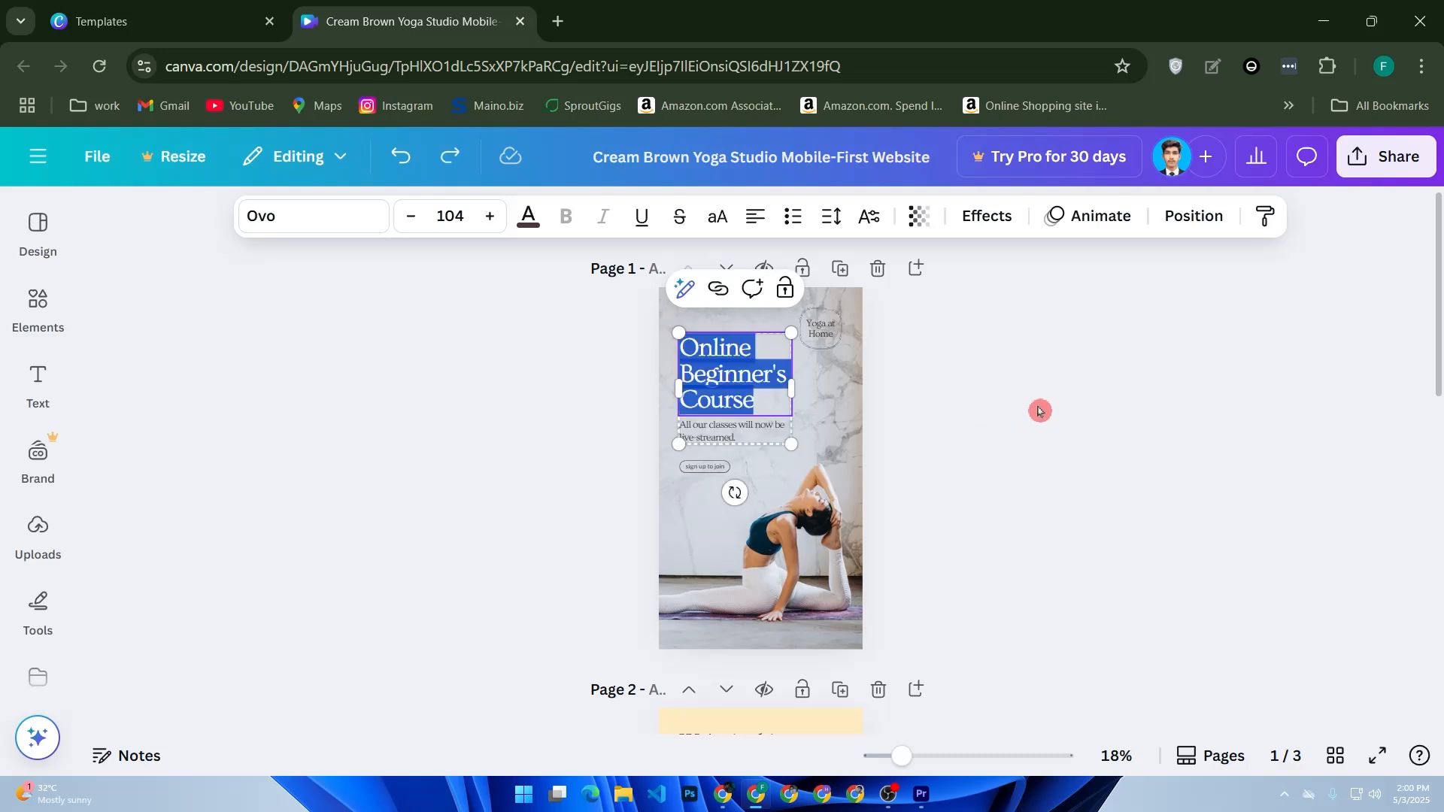
{"action": "type", "text": "My g"}
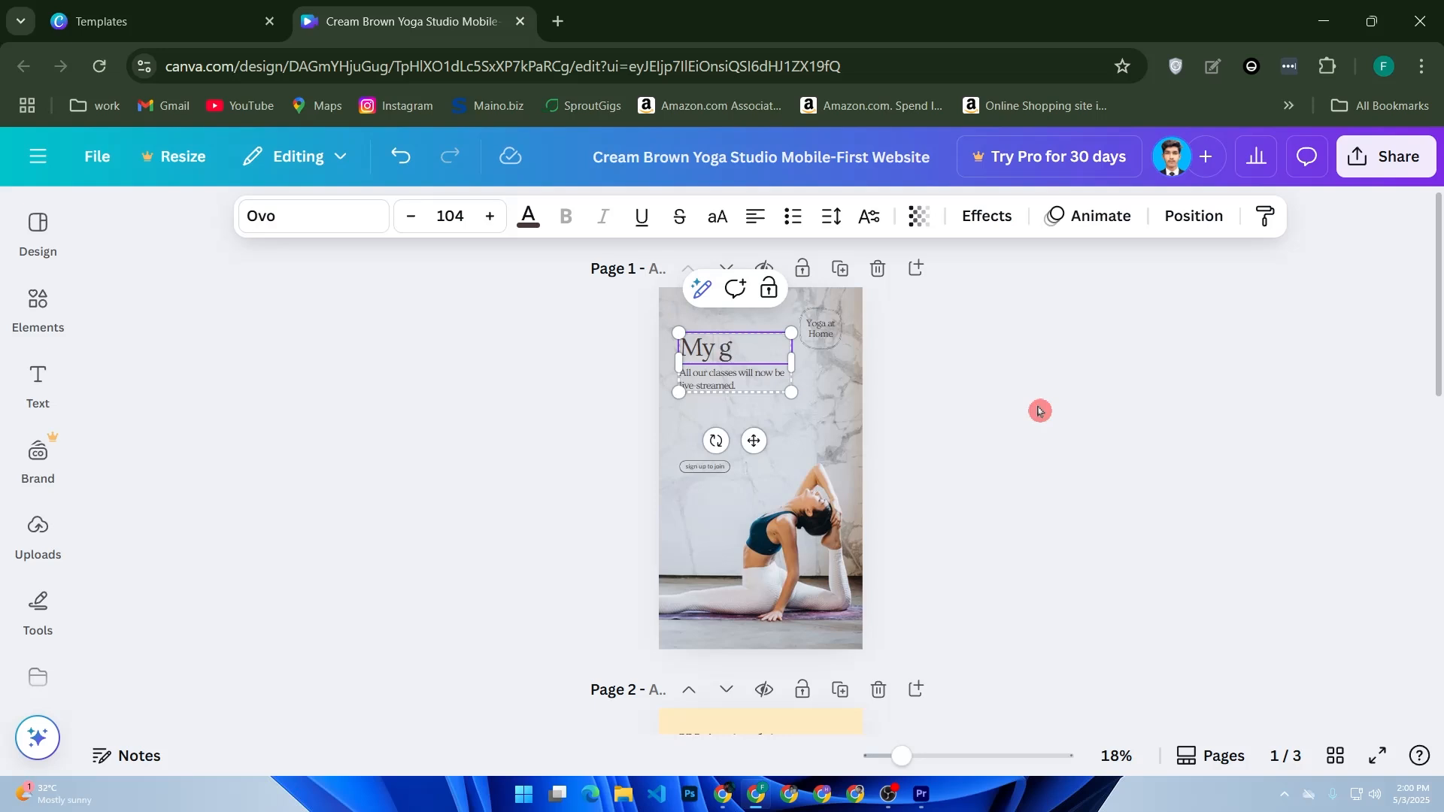
{"action": "key", "text": "BackSpace"}
{"action": "type", "text": "GYM"}
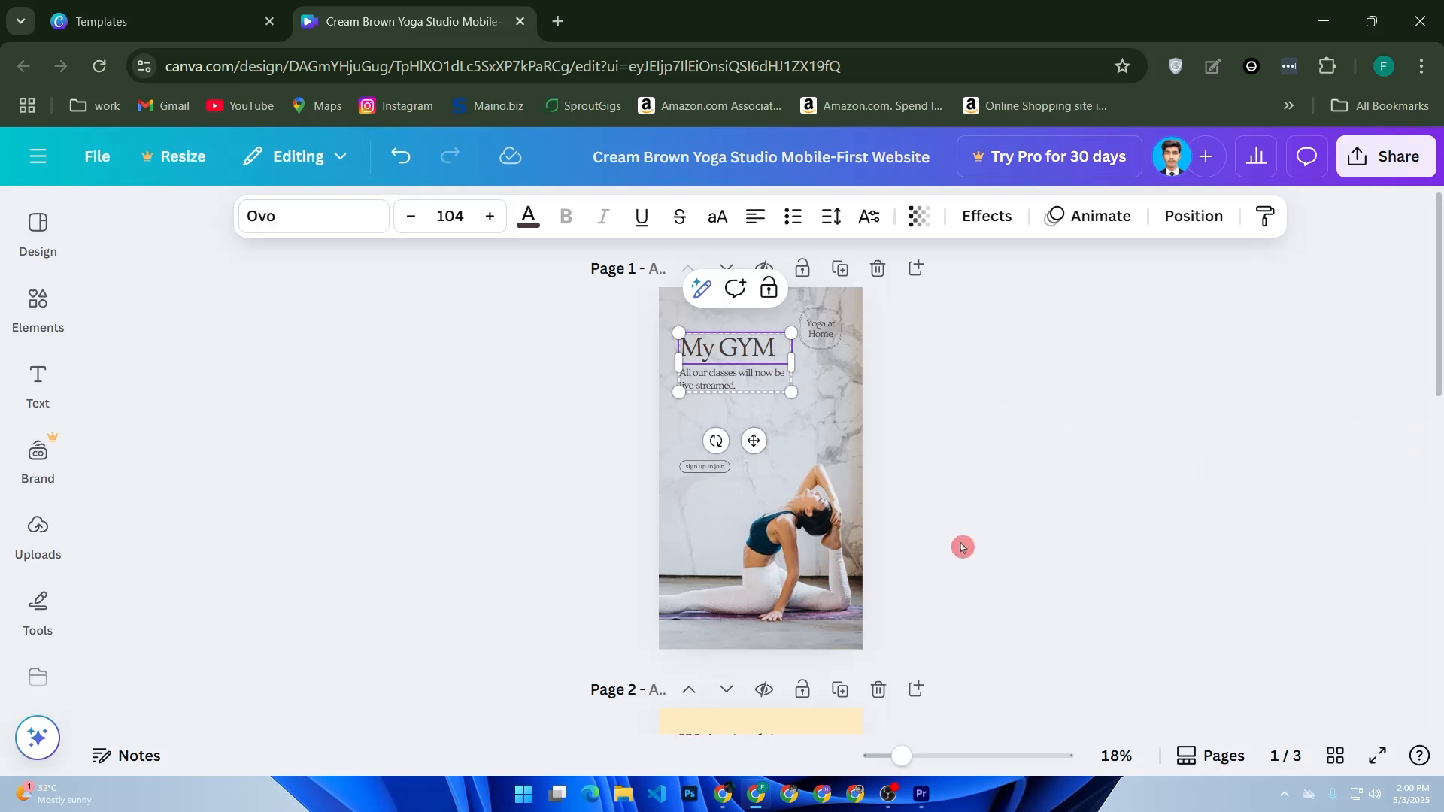
{"action": "left_click", "coordinate": [824, 563]}
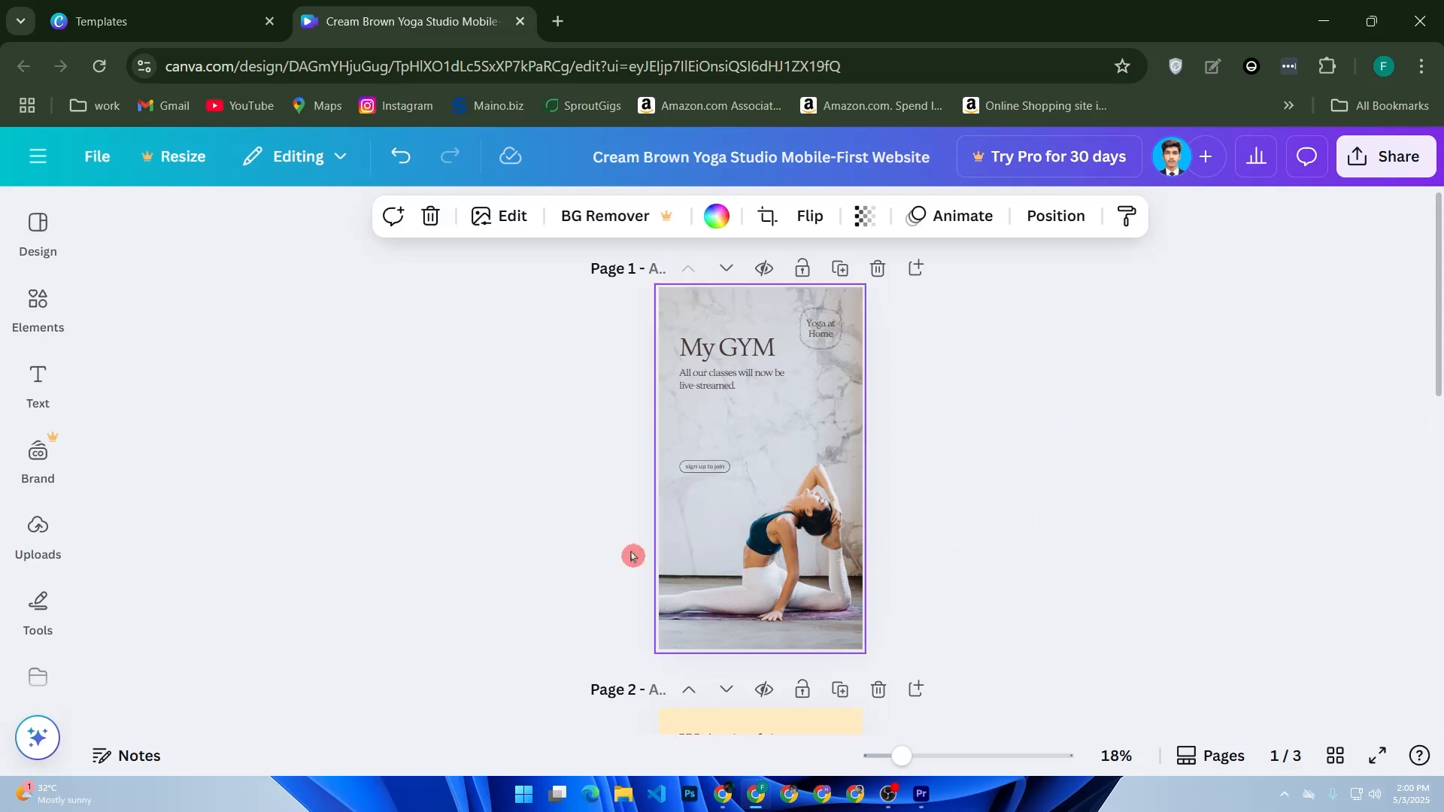
Search Google Images for "gym accessories" in a new browser tab
{"action": "left_click", "coordinate": [558, 21]}
{"action": "left_click", "coordinate": [647, 410]}
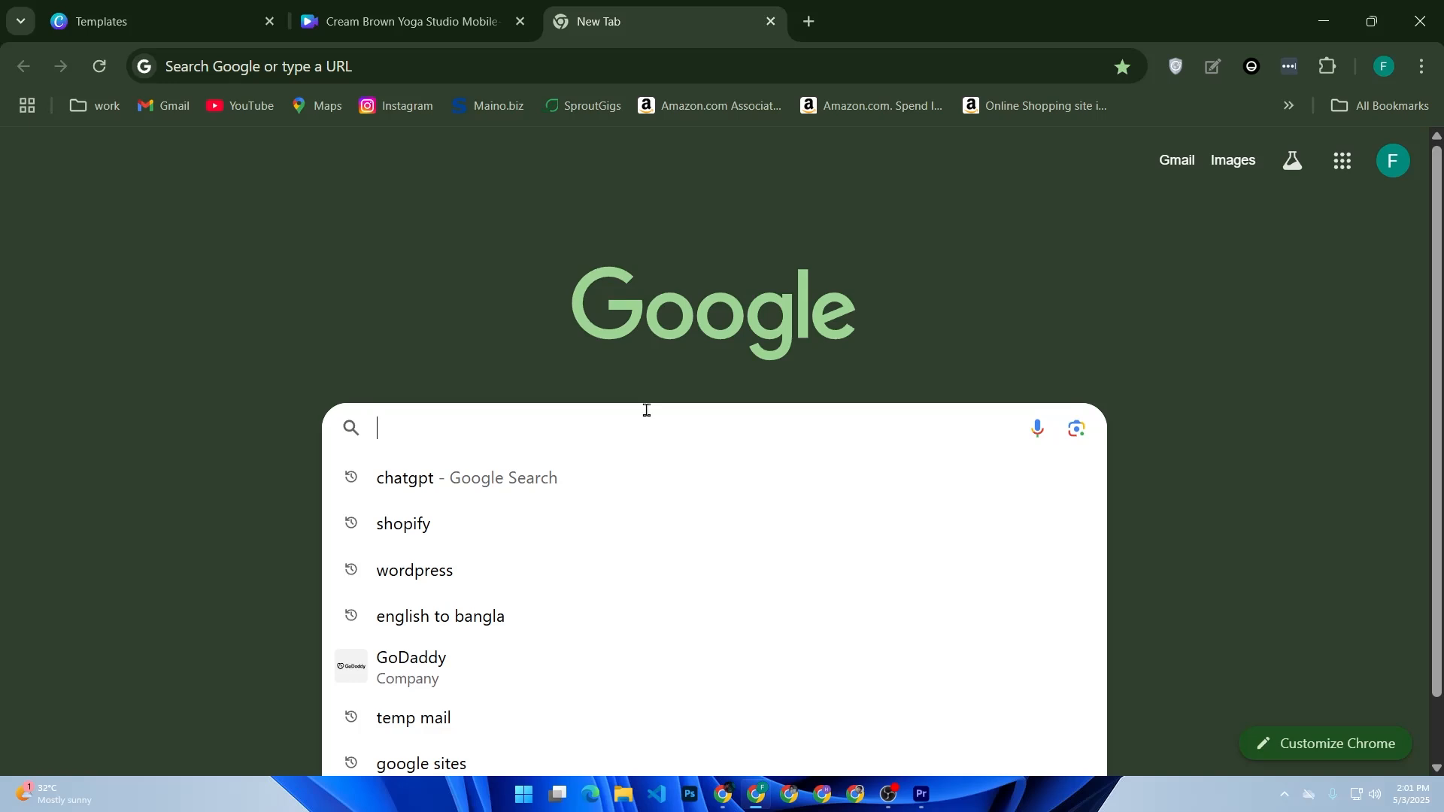
{"action": "type", "text": "gym acc"}
{"action": "key", "text": "Return"}
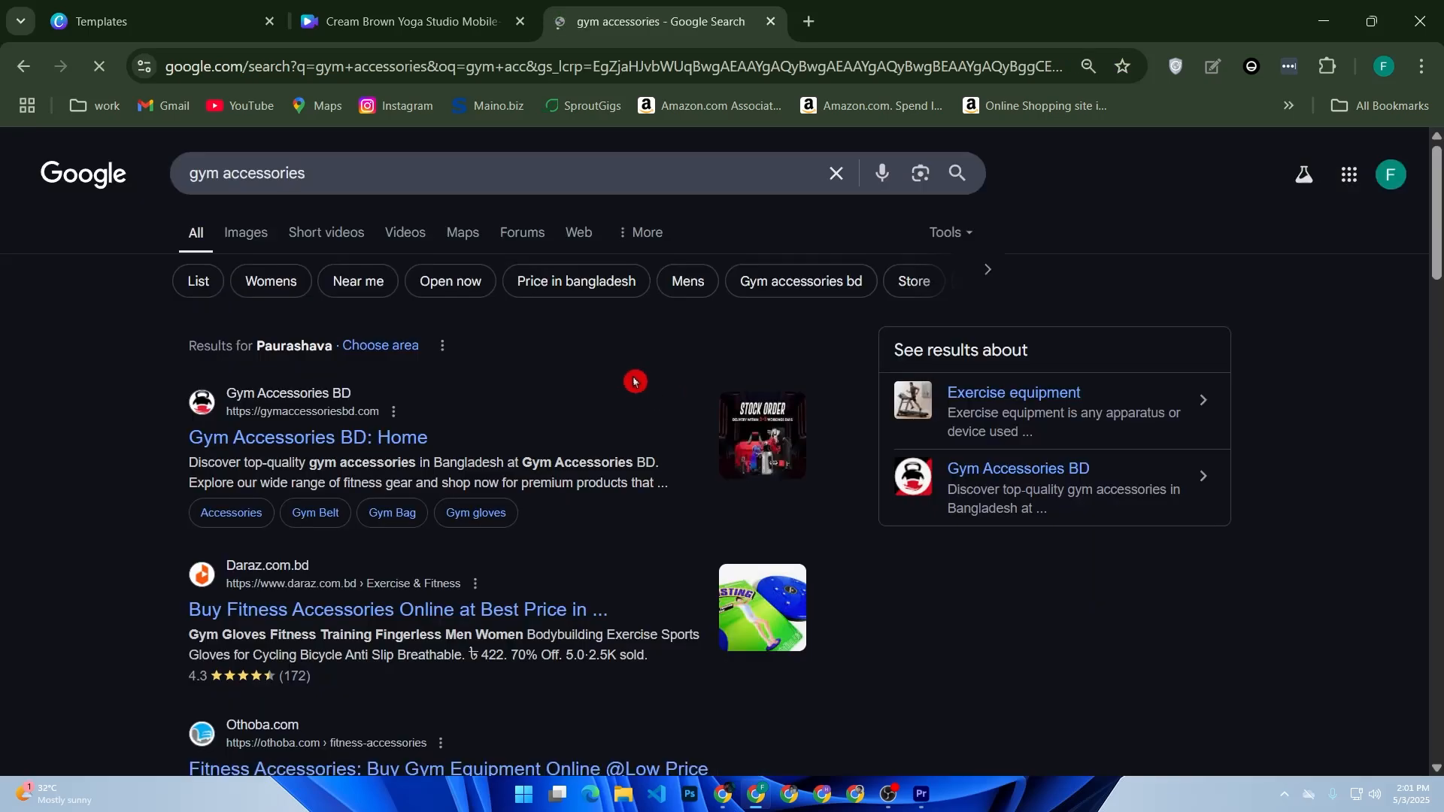
{"action": "left_click", "coordinate": [256, 240]}
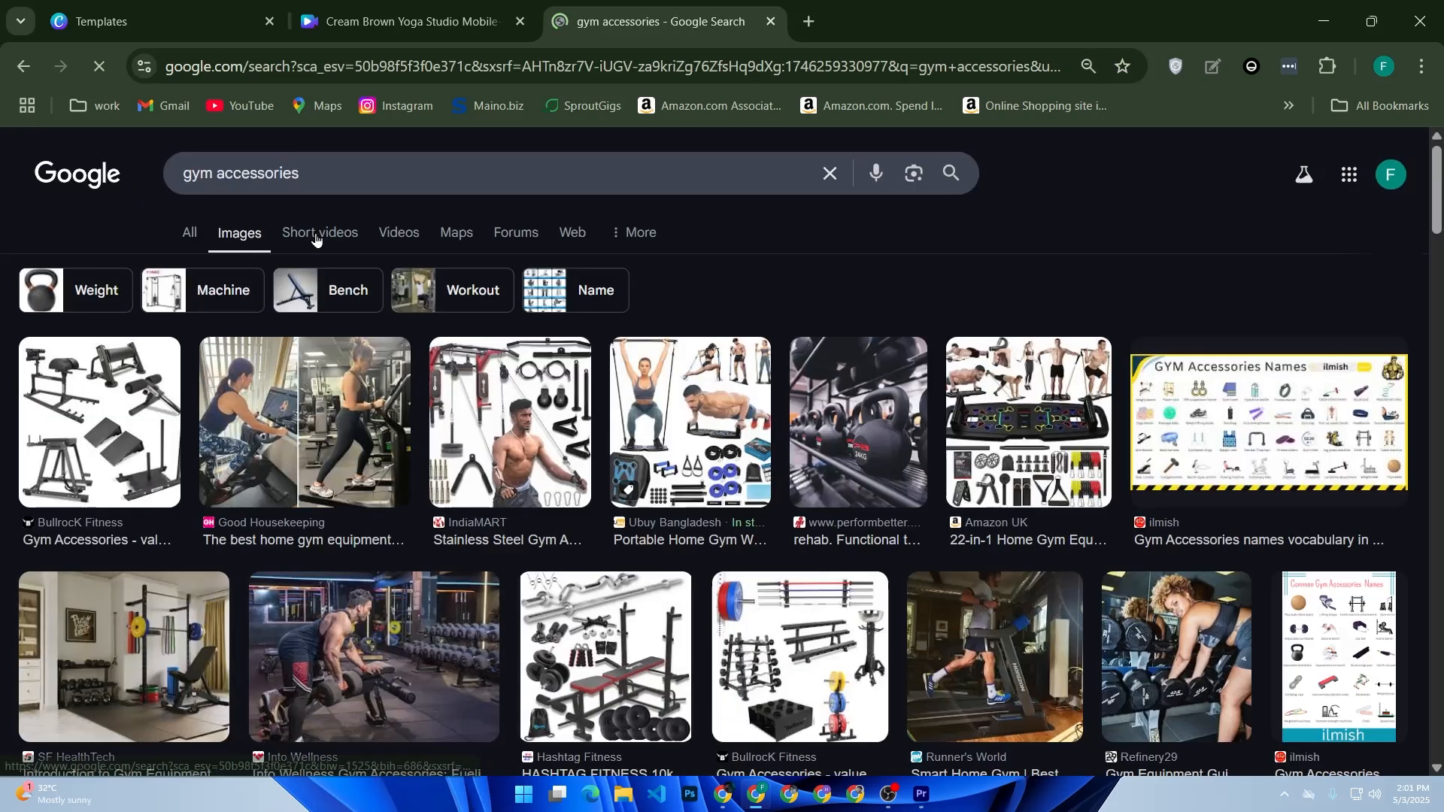
Save the BullrocK Fitness gym equipment image to the Downloads folder as the JPEG Strength-Equipment-Specialty-min-1024x1024
{"action": "left_click", "coordinate": [138, 404]}
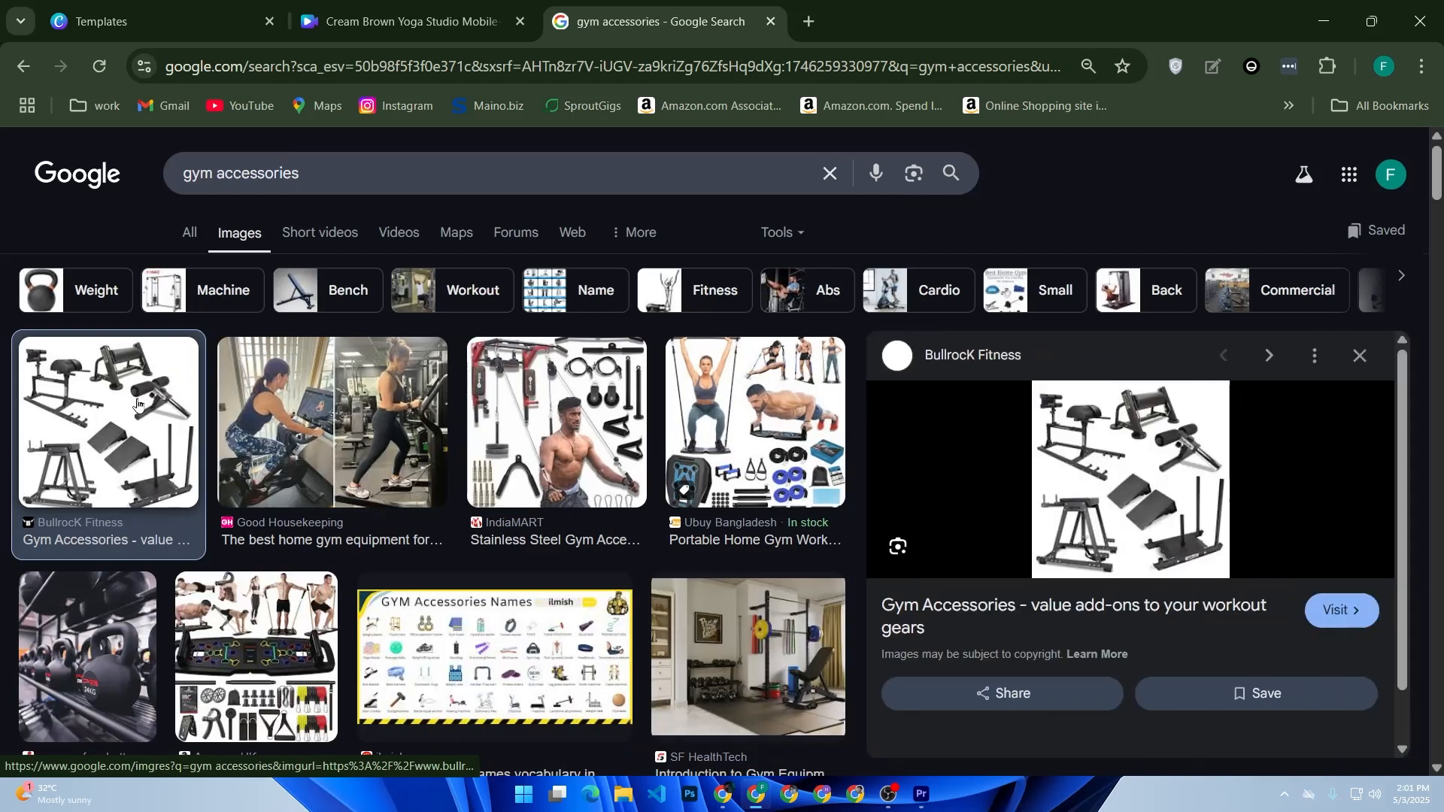
{"action": "right_click", "coordinate": [1039, 448]}
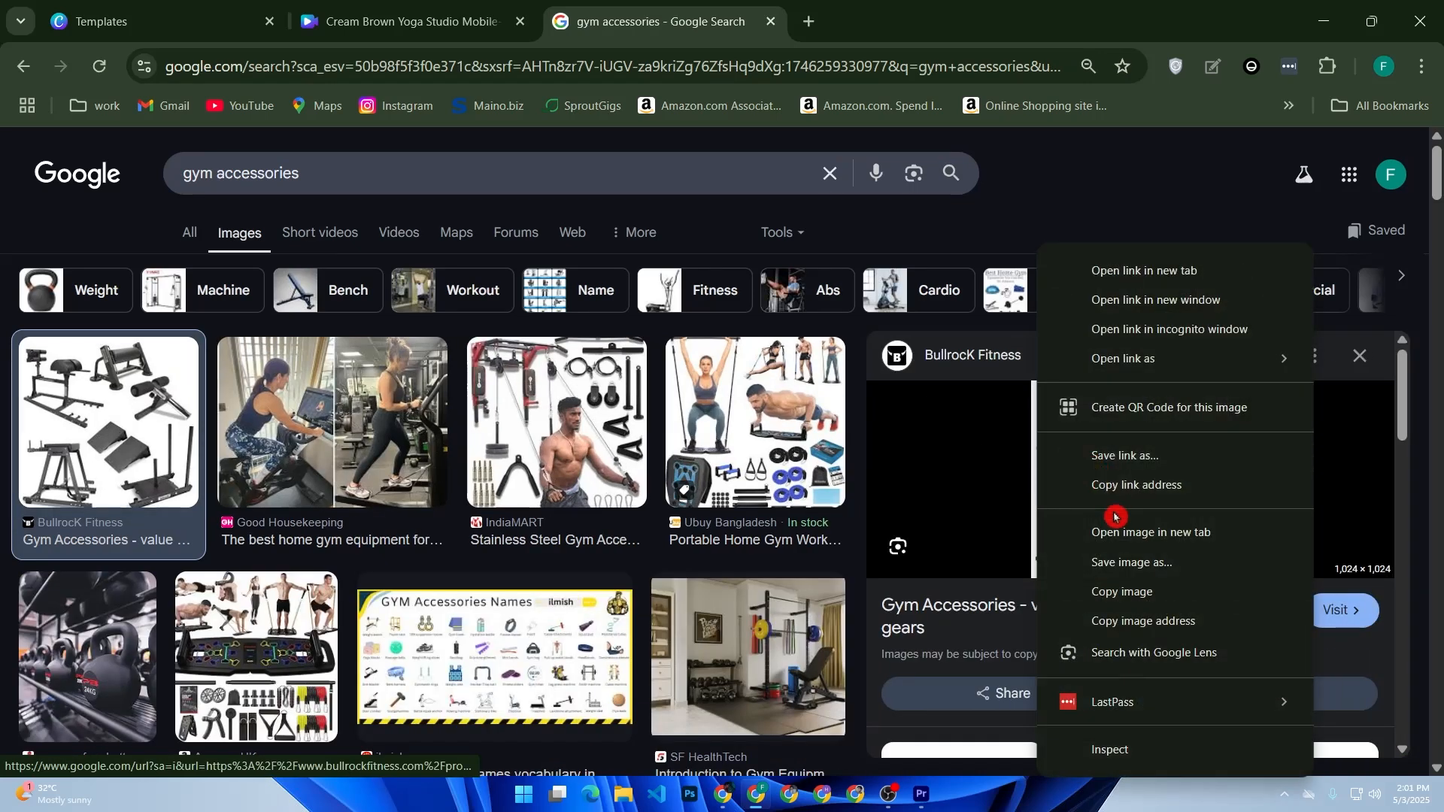
{"action": "left_click", "coordinate": [1126, 562]}
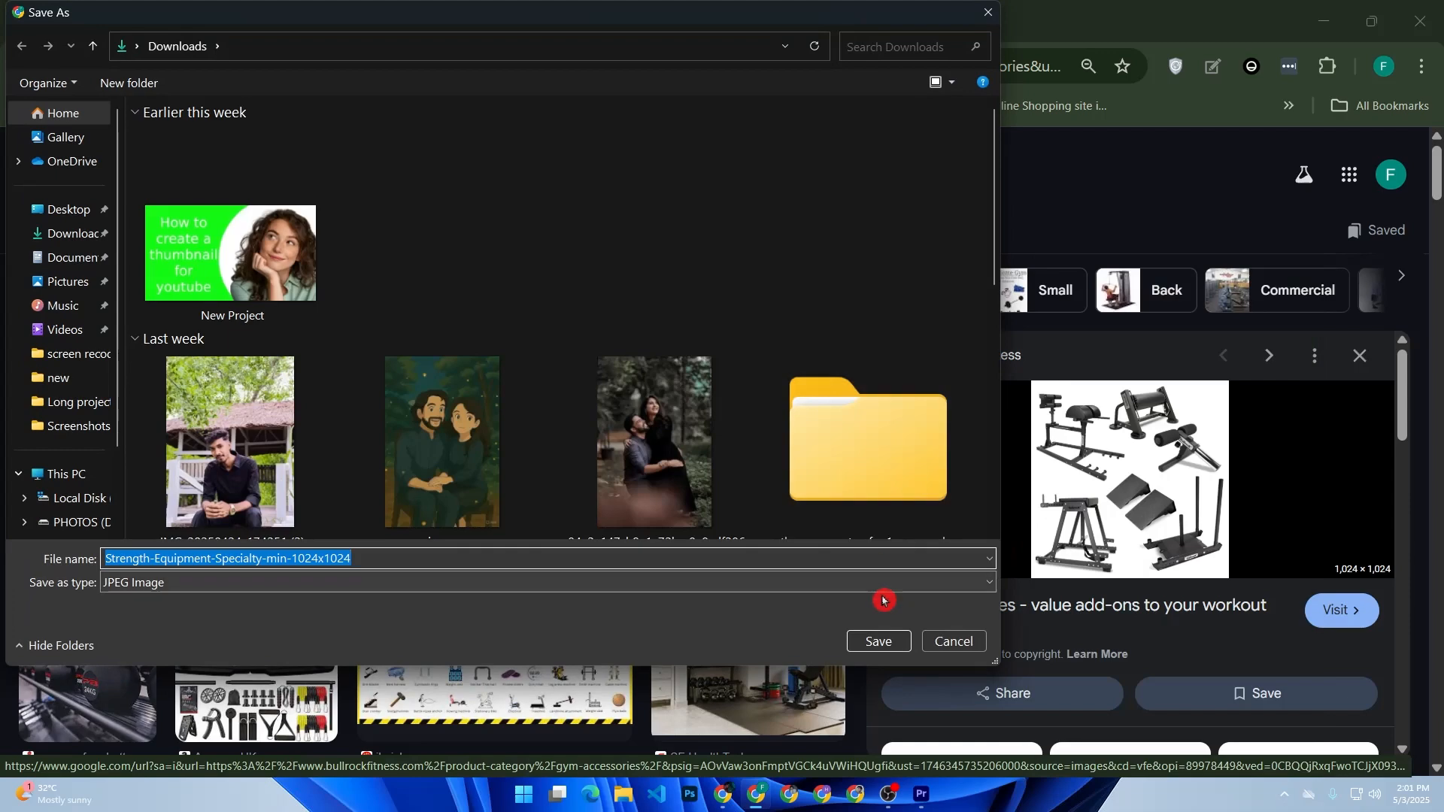
{"action": "left_click", "coordinate": [881, 638]}
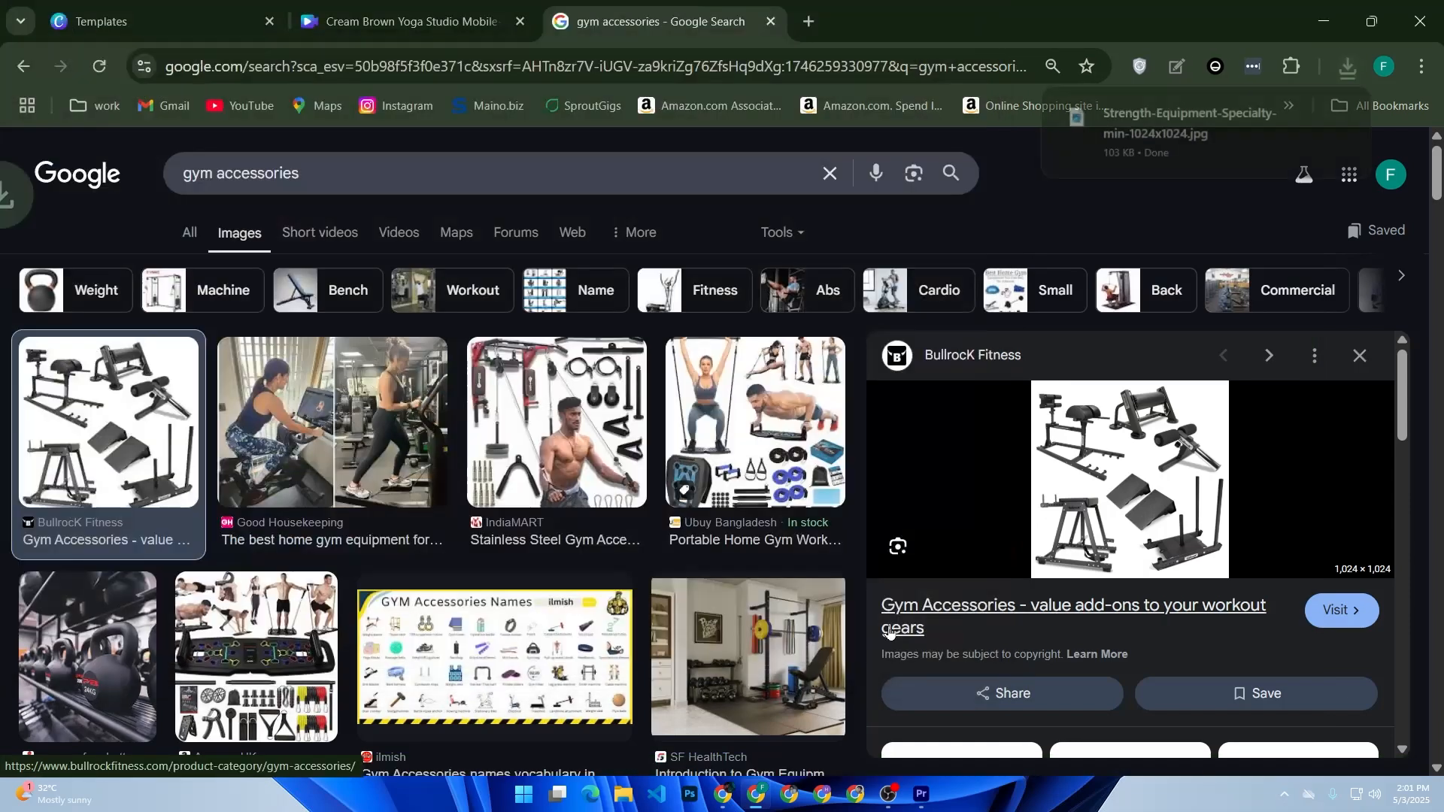
Upload the Strength-Equipment-Specialty-min-1024x1024 image from the Downloads folder to Canva and dismiss the faster media uploads notice
{"action": "left_click", "coordinate": [406, 21]}
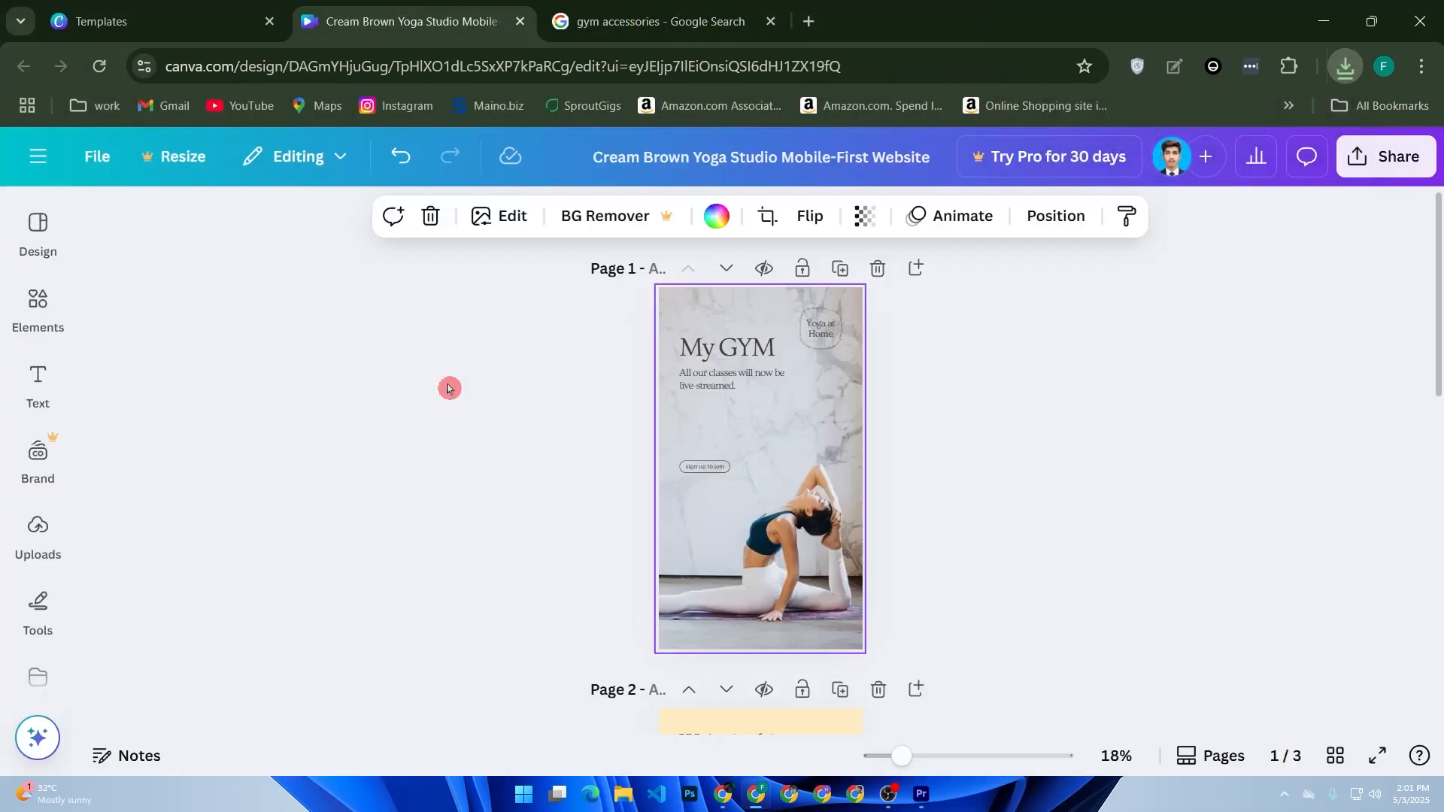
{"action": "left_click", "coordinate": [36, 531]}
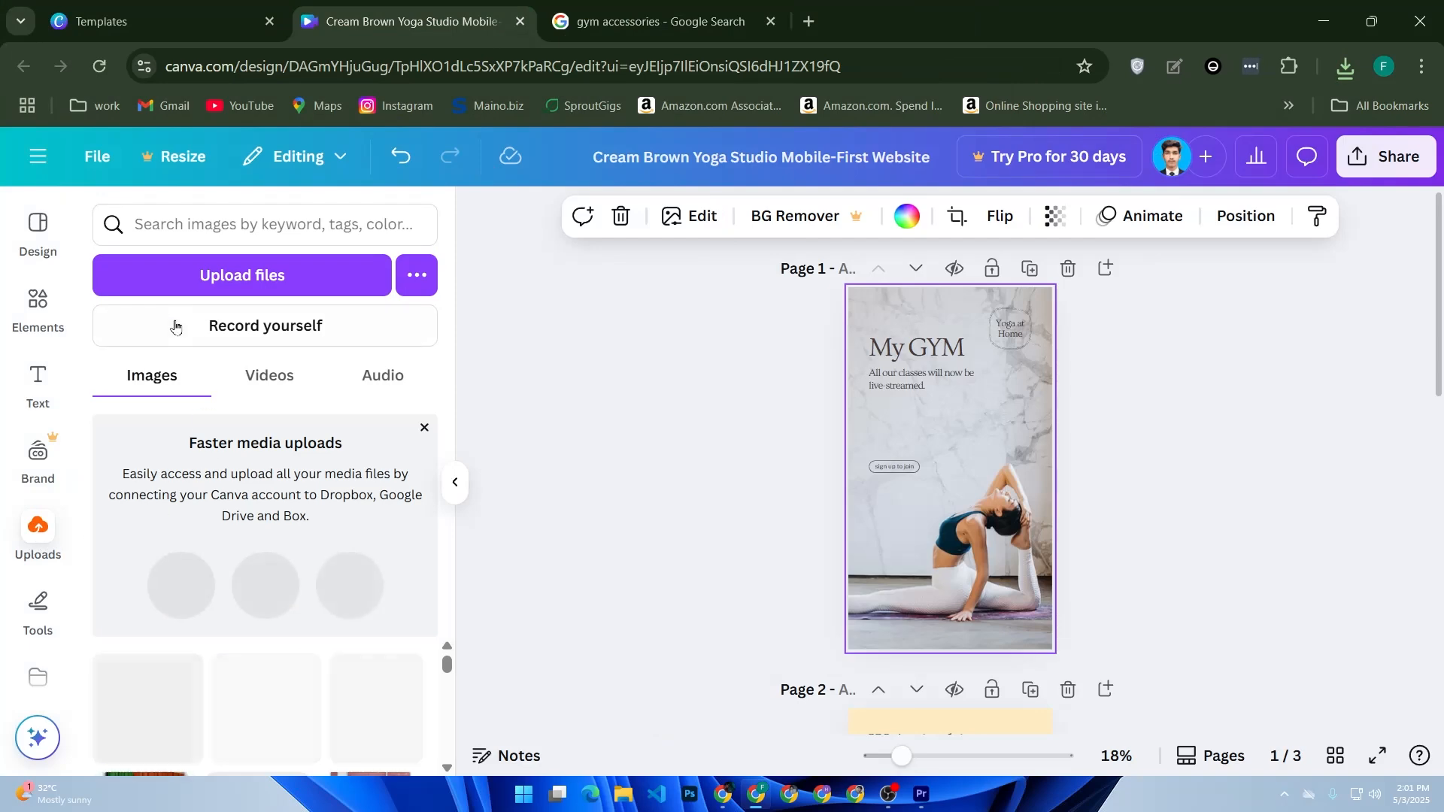
{"action": "left_click", "coordinate": [193, 293]}
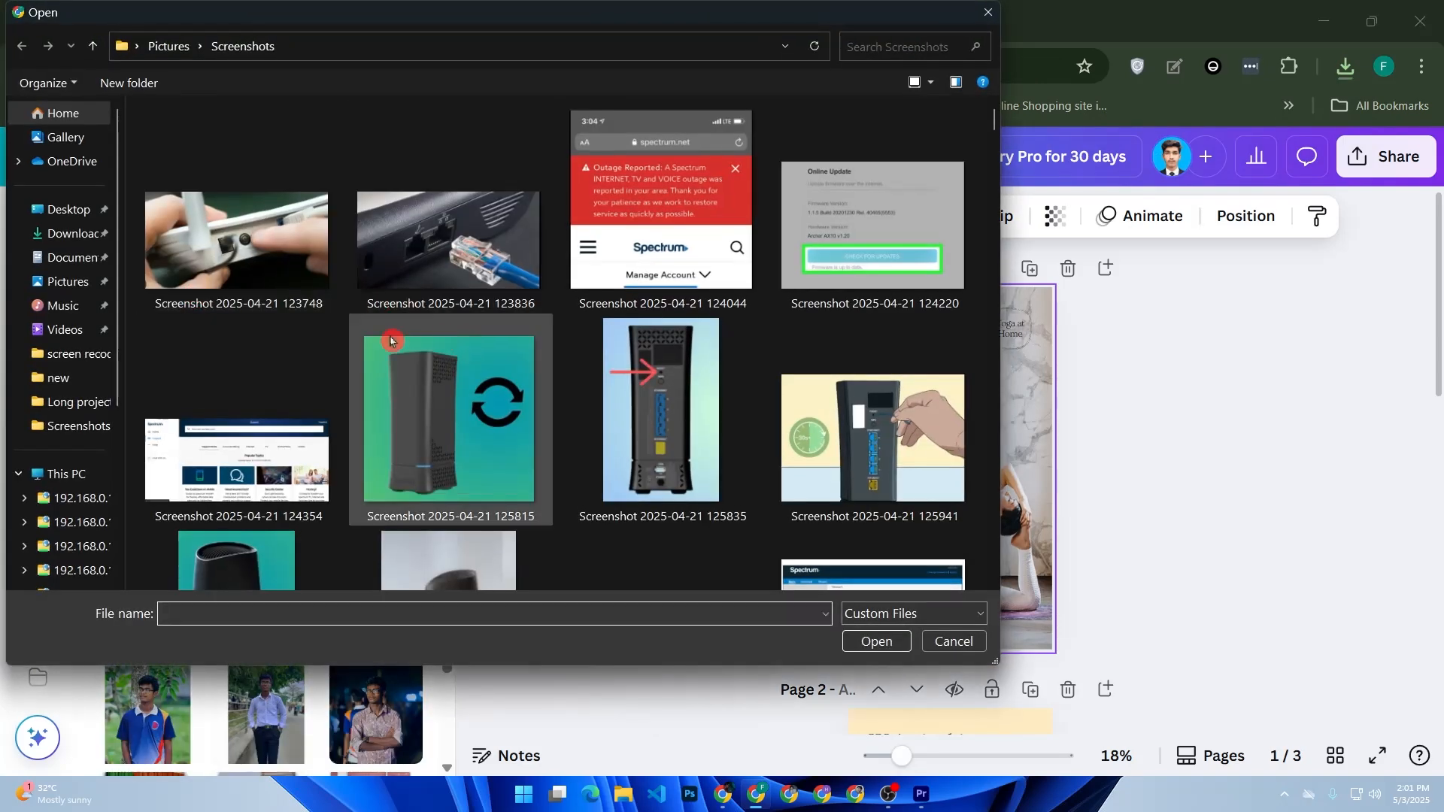
{"action": "left_click", "coordinate": [71, 239]}
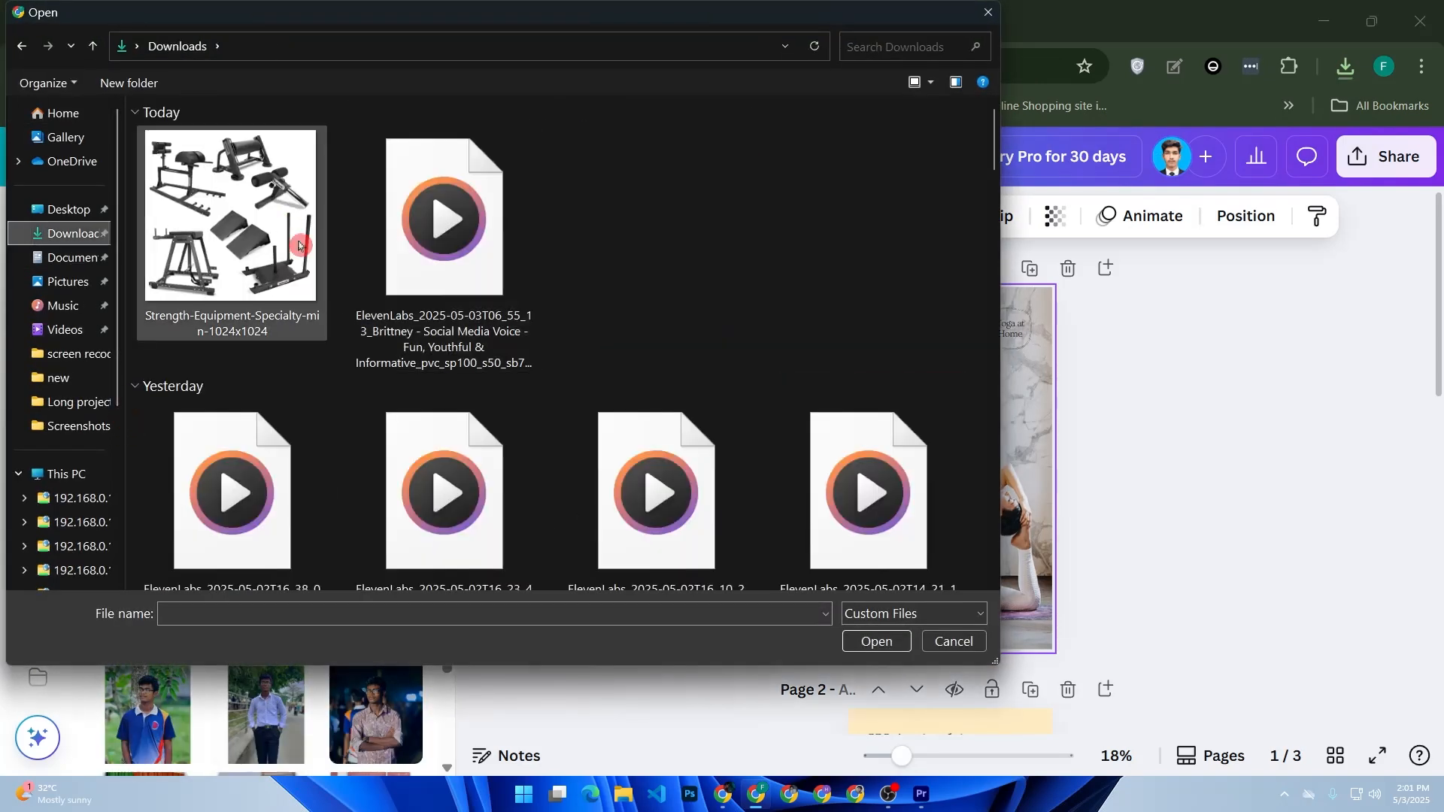
{"action": "double_click", "coordinate": [301, 353]}
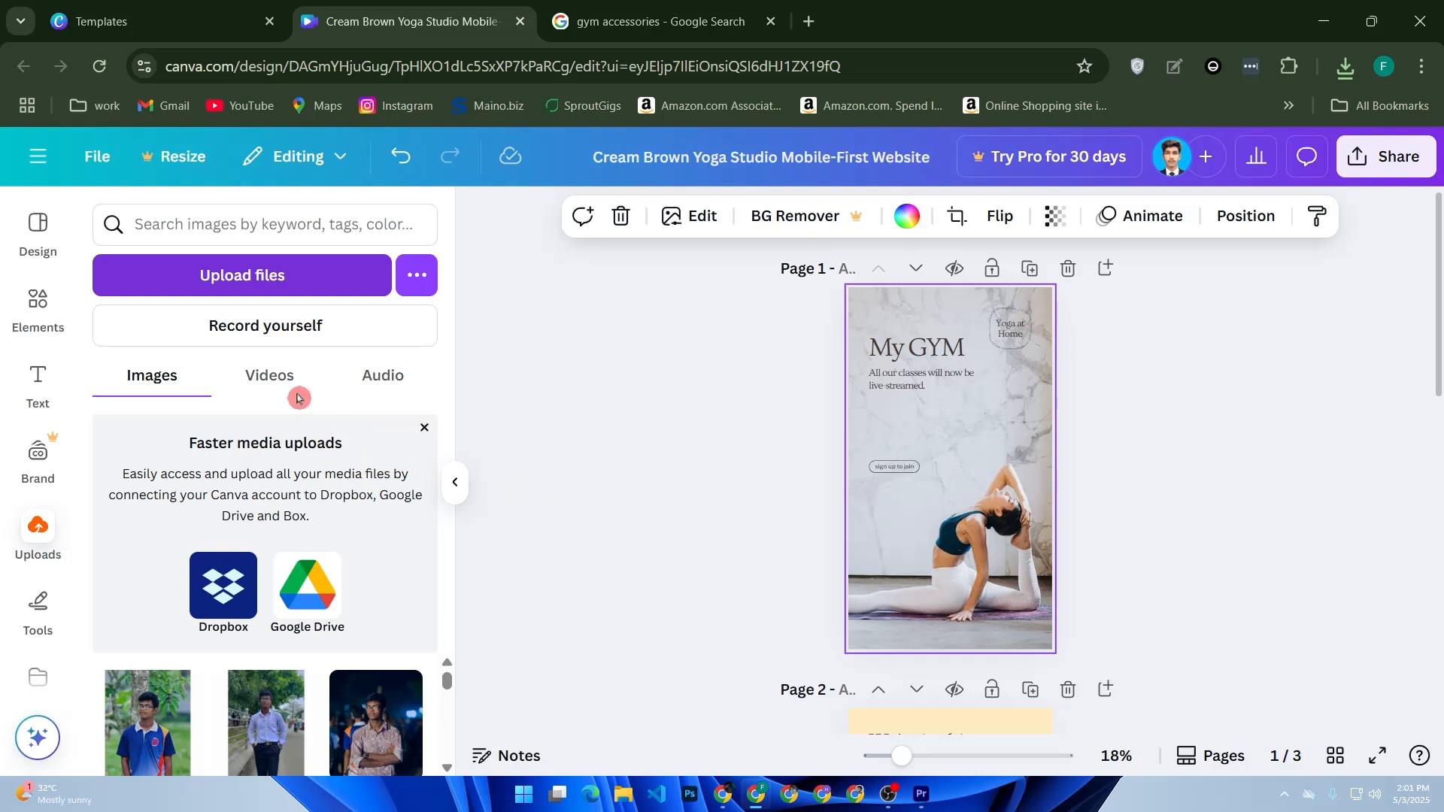
{"action": "left_click", "coordinate": [424, 428]}
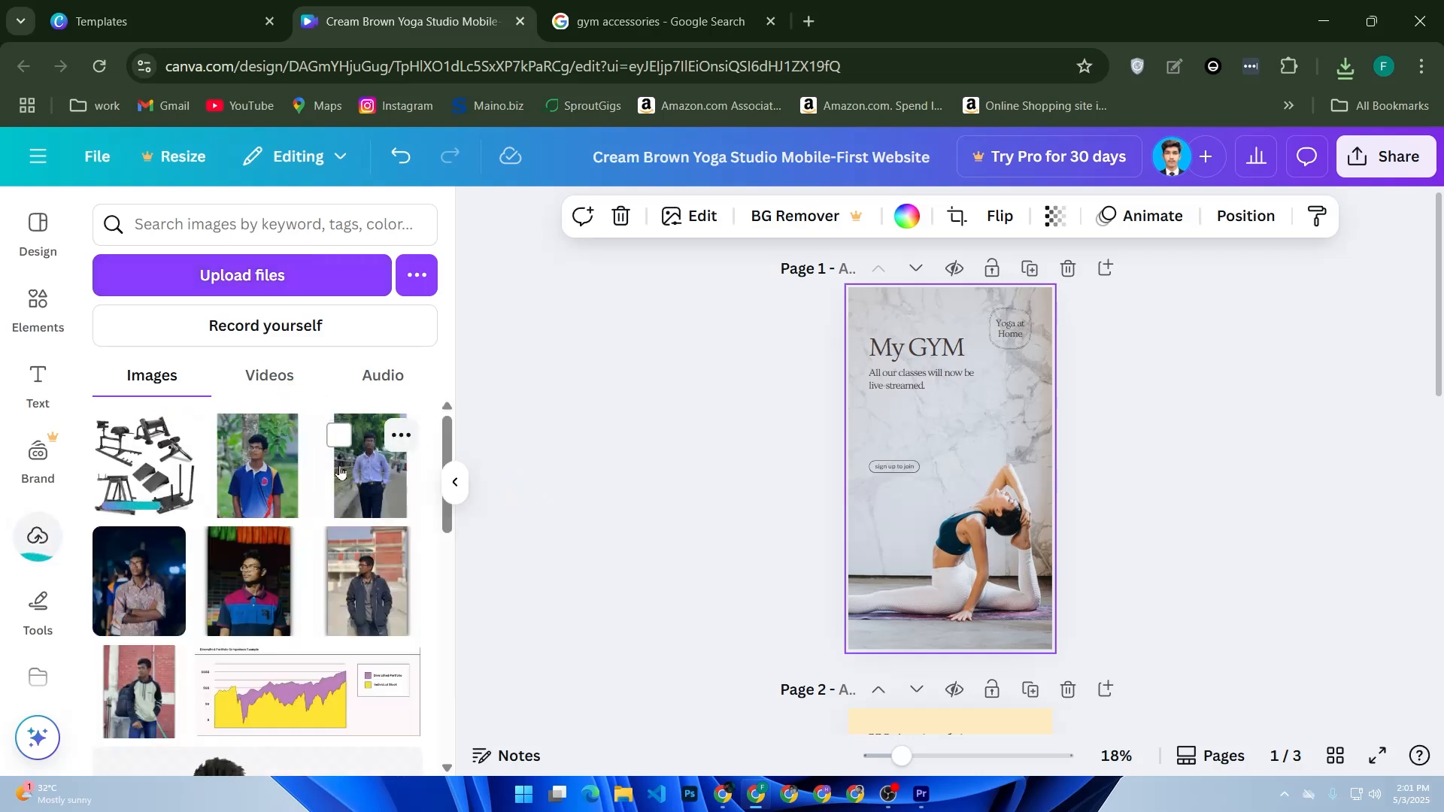
Move the personal portrait photos among the uploaded images to the trash, keeping the gym equipment image
{"action": "left_click", "coordinate": [288, 435]}
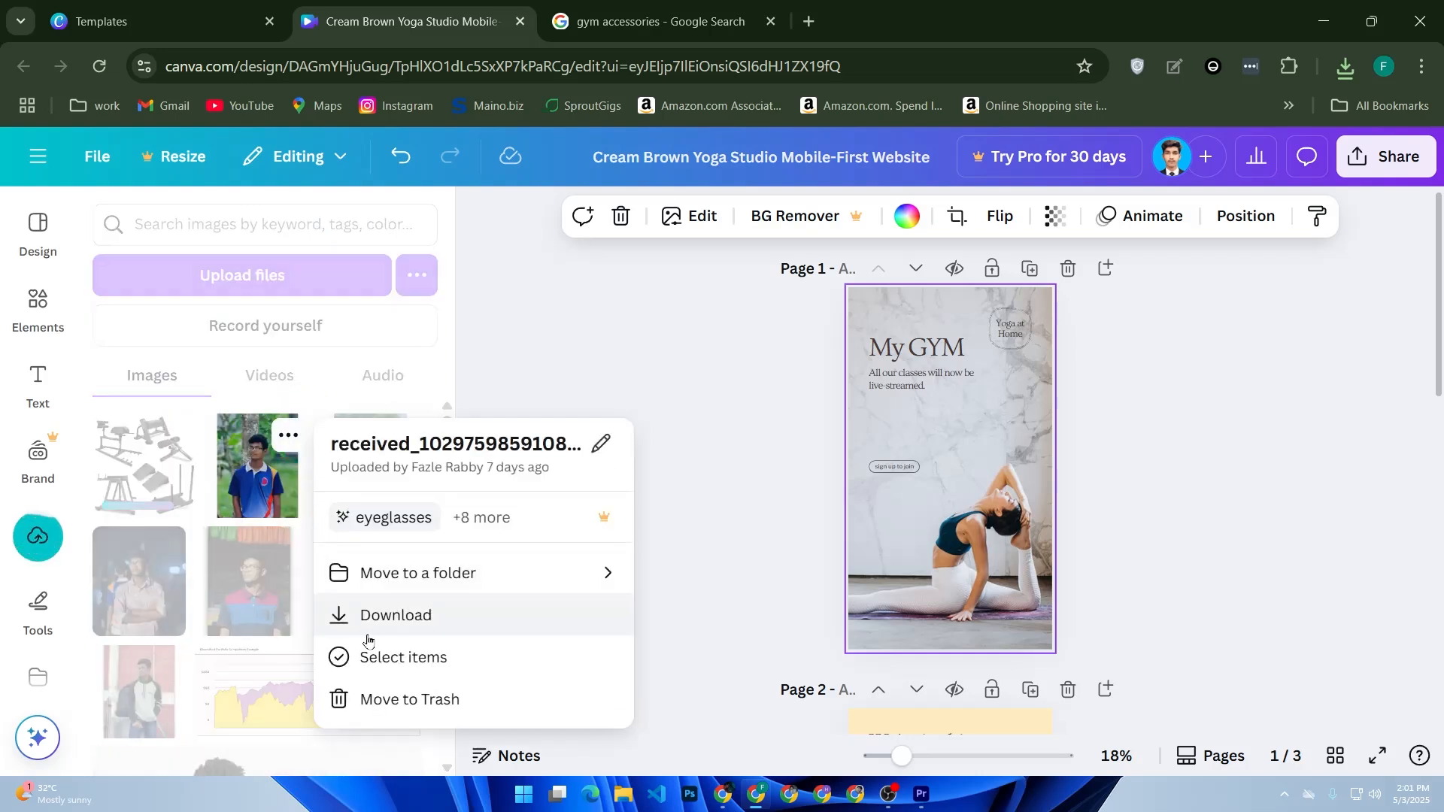
{"action": "left_click", "coordinate": [389, 702]}
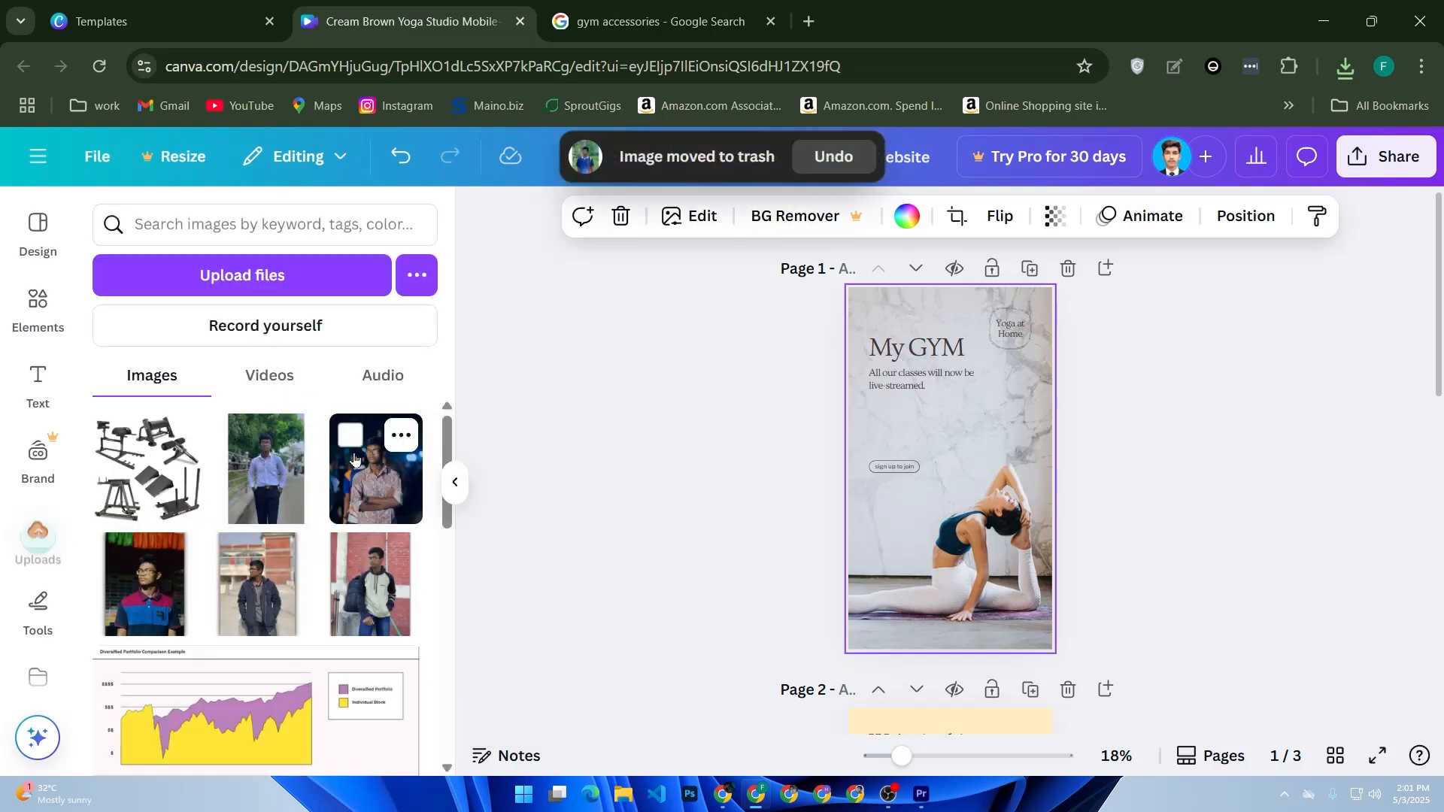
{"action": "left_click", "coordinate": [348, 436]}
{"action": "left_click", "coordinate": [233, 435]}
{"action": "left_click", "coordinate": [113, 555]}
{"action": "left_click", "coordinate": [224, 555]}
{"action": "left_click", "coordinate": [306, 715]}
{"action": "left_click", "coordinate": [830, 512]}
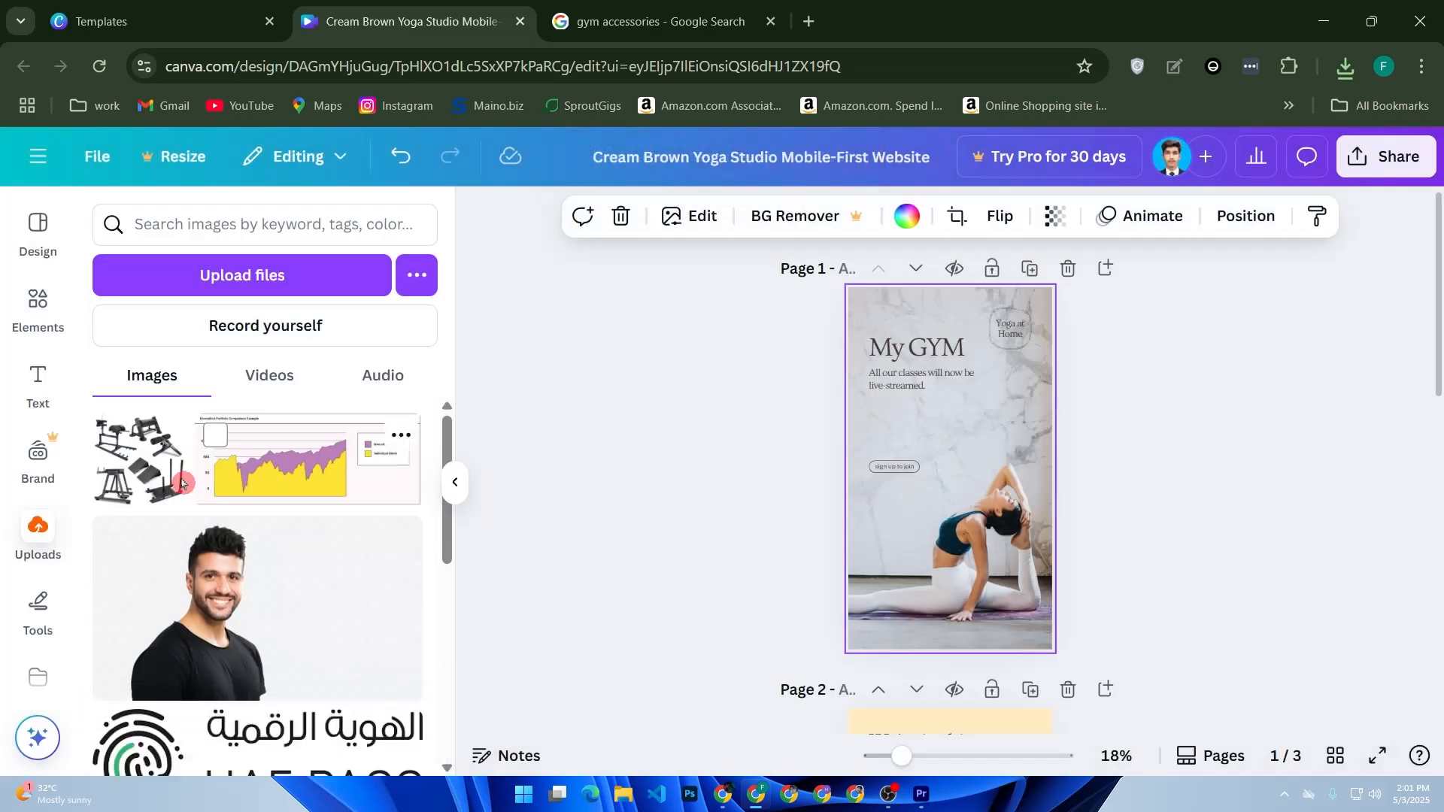
{"action": "left_click_drag", "start_coordinate": [143, 460], "coordinate": [989, 572]}
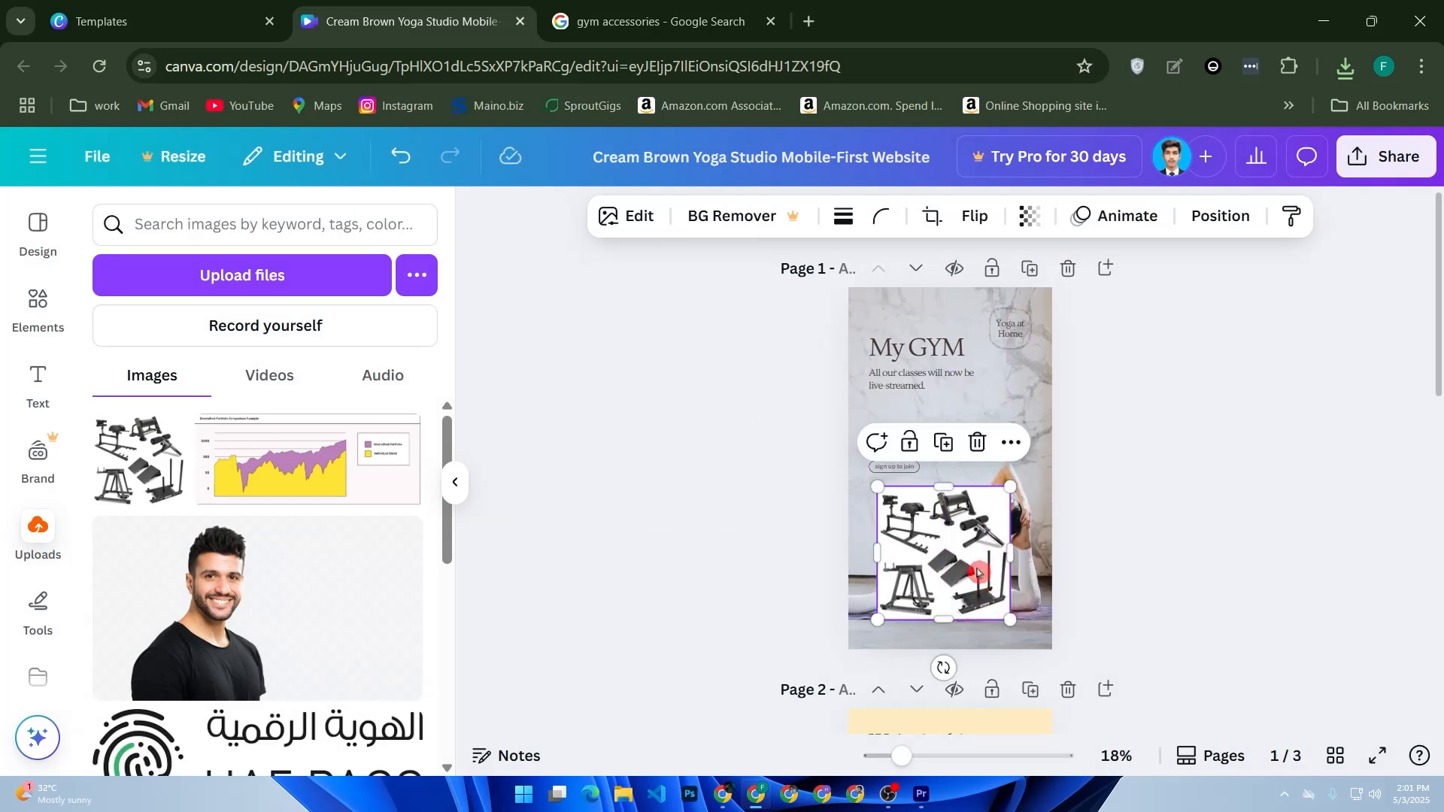
{"action": "key", "text": "Delete"}
{"action": "left_click", "coordinate": [902, 560]}
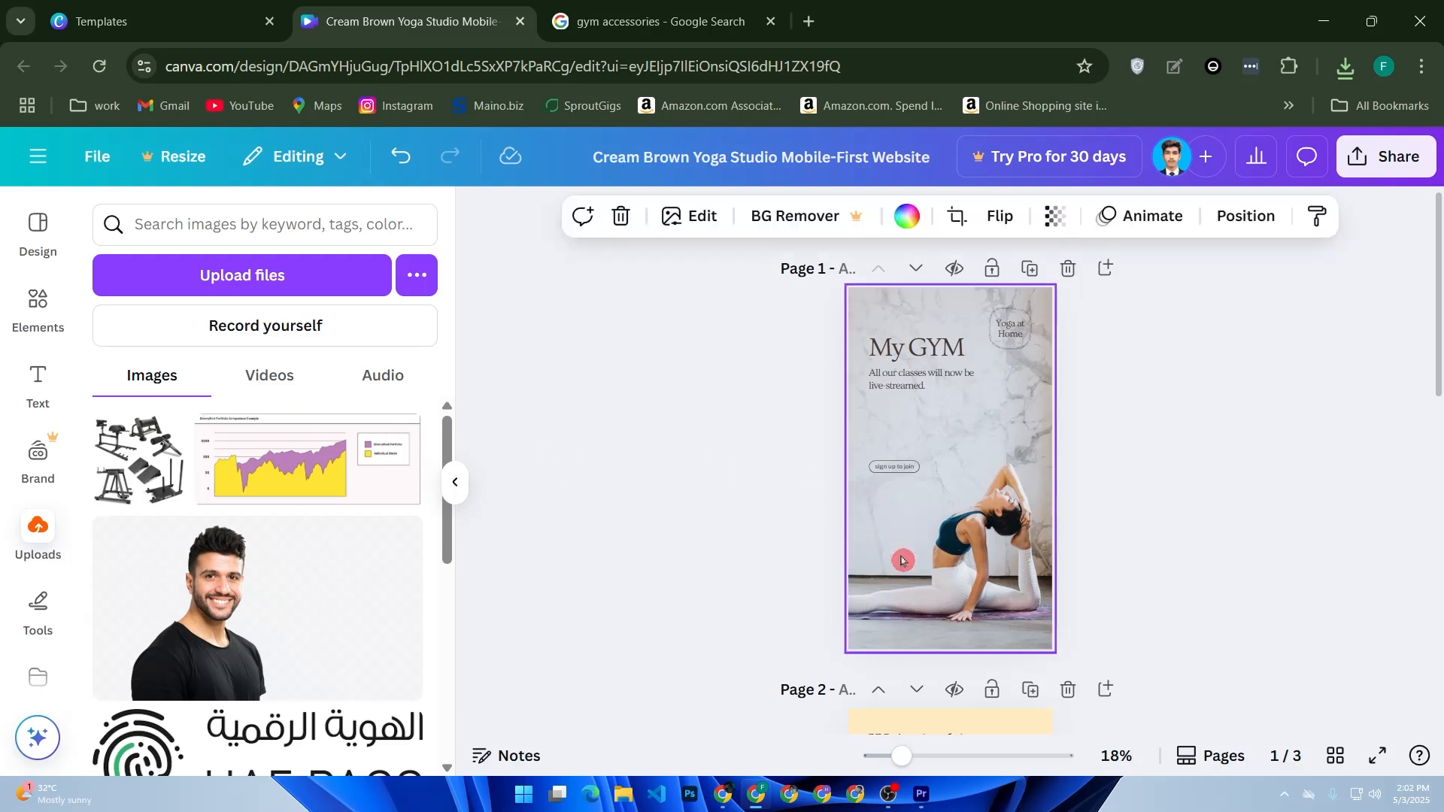
Place the uploaded gym equipment image on page 1 and enlarge it to cover the whole page behind the text
{"action": "left_click_drag", "start_coordinate": [139, 461], "coordinate": [896, 577]}
{"action": "left_click_drag", "start_coordinate": [979, 527], "coordinate": [1159, 268]}
{"action": "mouse_move", "coordinate": [1106, 503]}
{"action": "left_mouse_down"}
{"action": "mouse_move", "coordinate": [1116, 474]}
{"action": "mouse_move", "coordinate": [1100, 495]}
{"action": "left_mouse_up"}
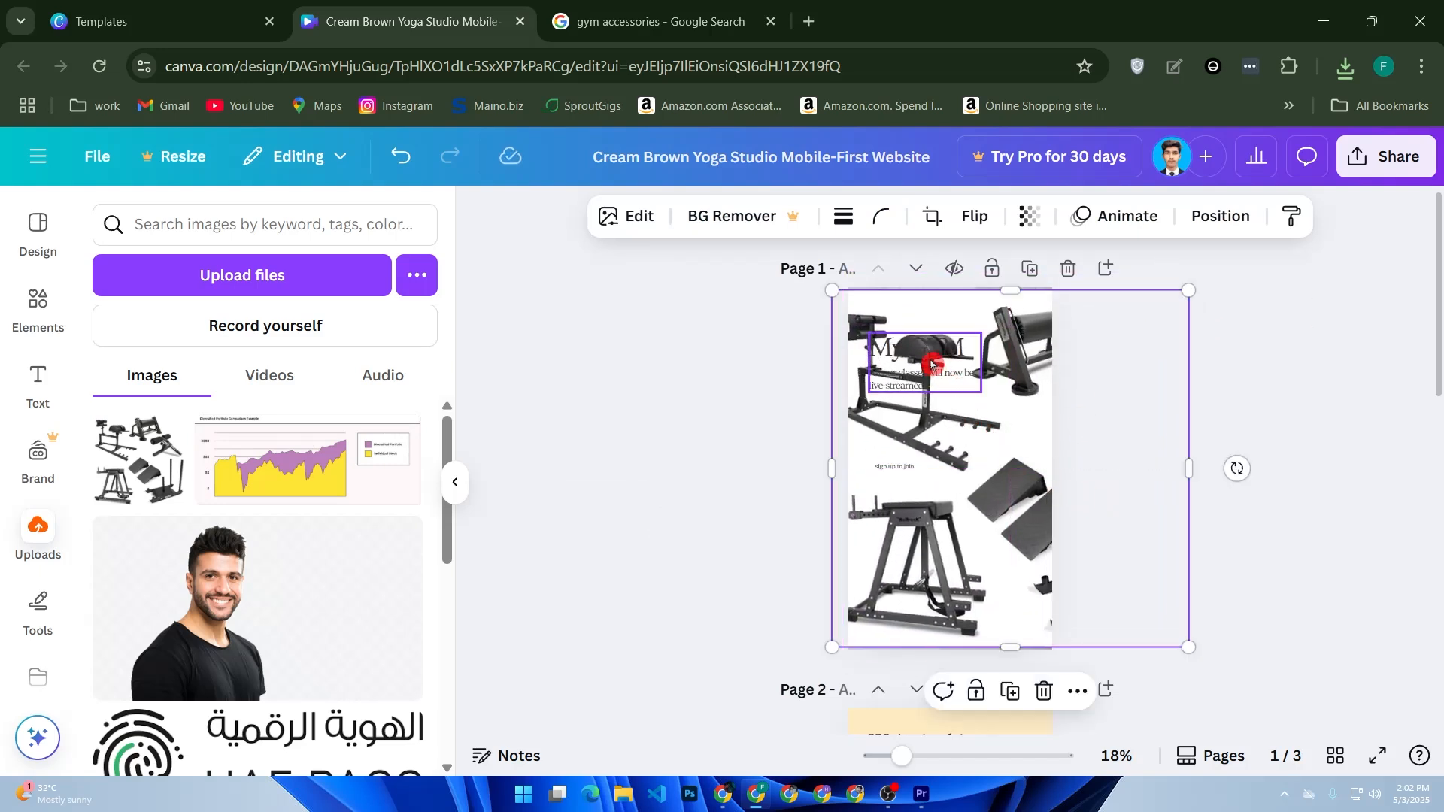
Set the "My GYM" heading's text color to the near-black photo color #1E1E1E
{"action": "double_click", "coordinate": [931, 364]}
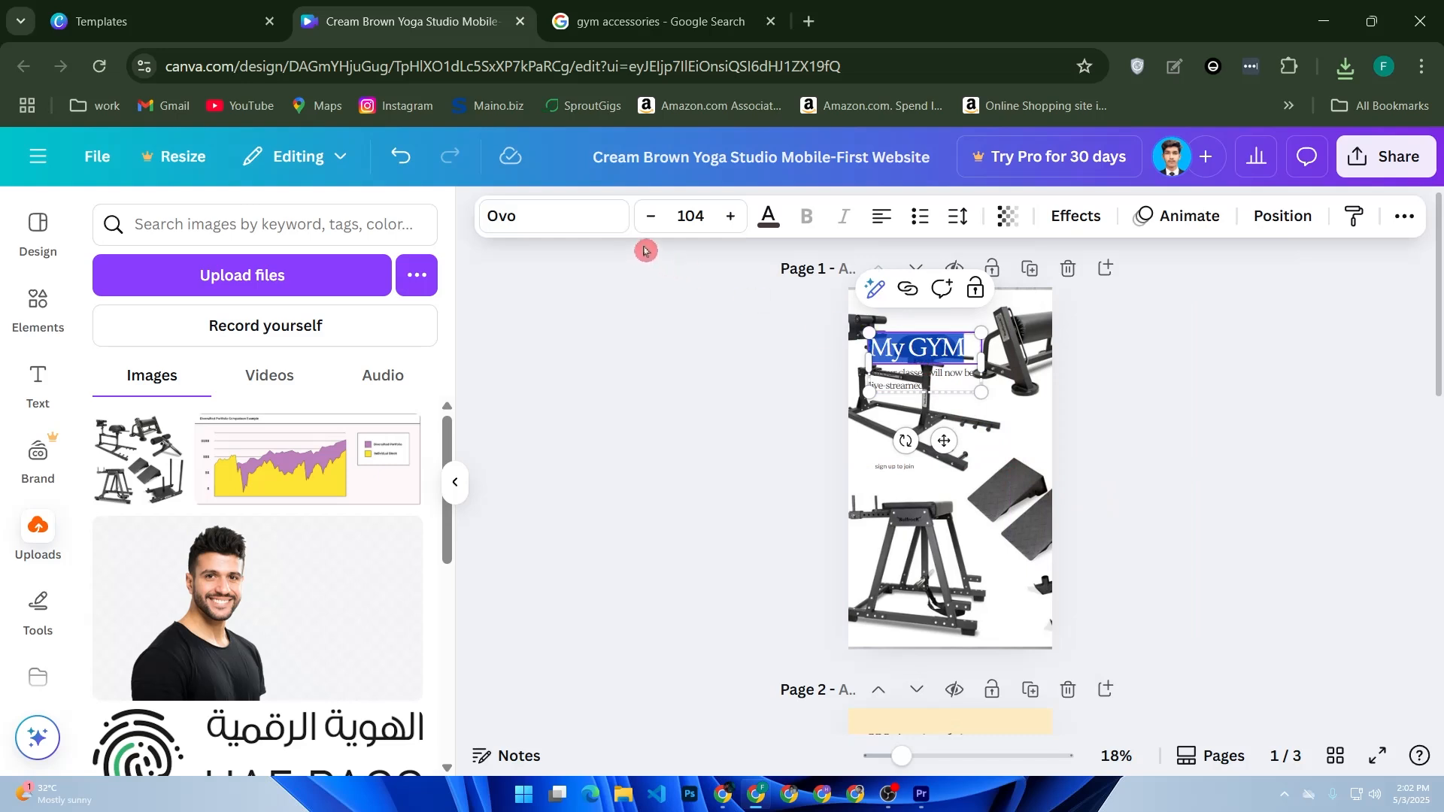
{"action": "left_click", "coordinate": [767, 217]}
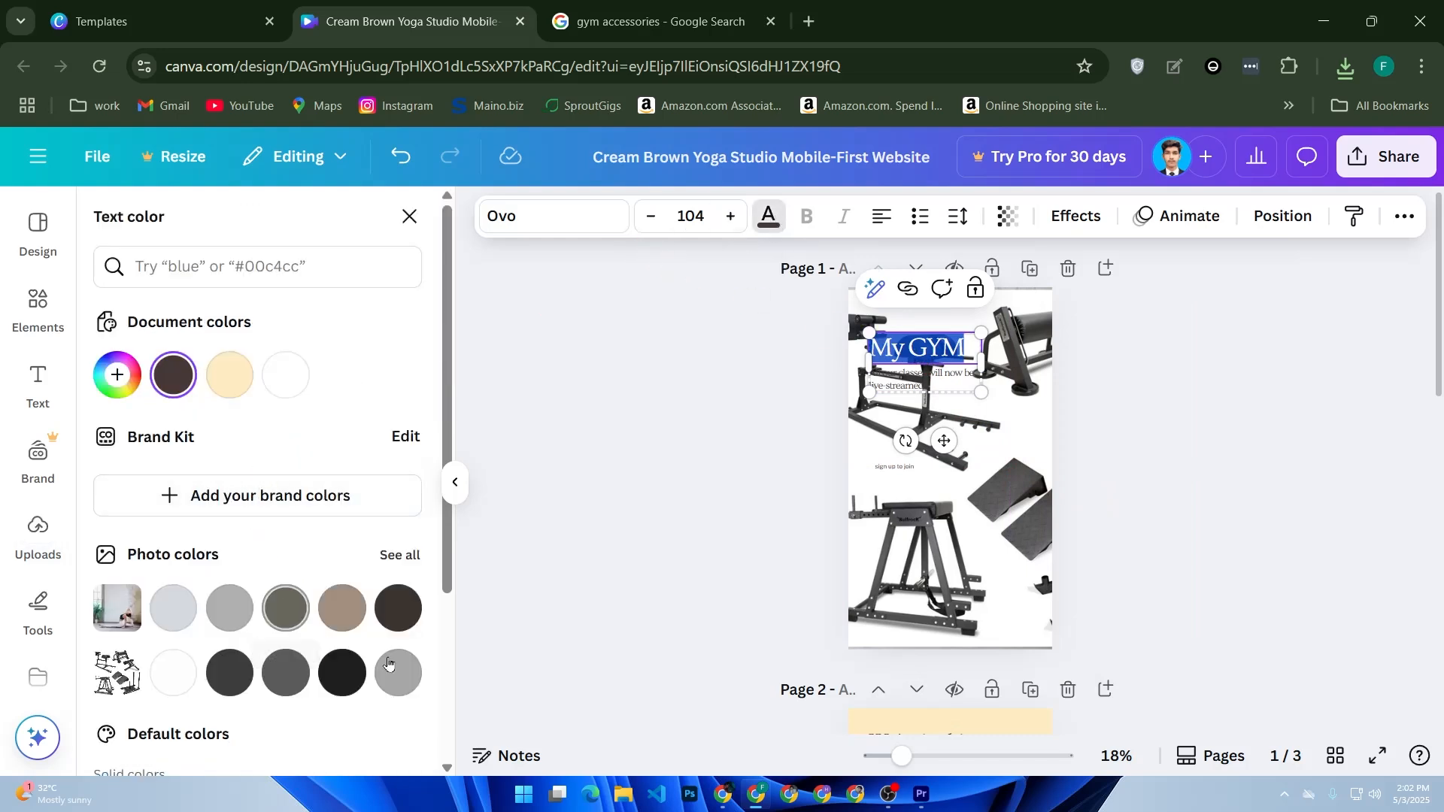
{"action": "left_click", "coordinate": [354, 675]}
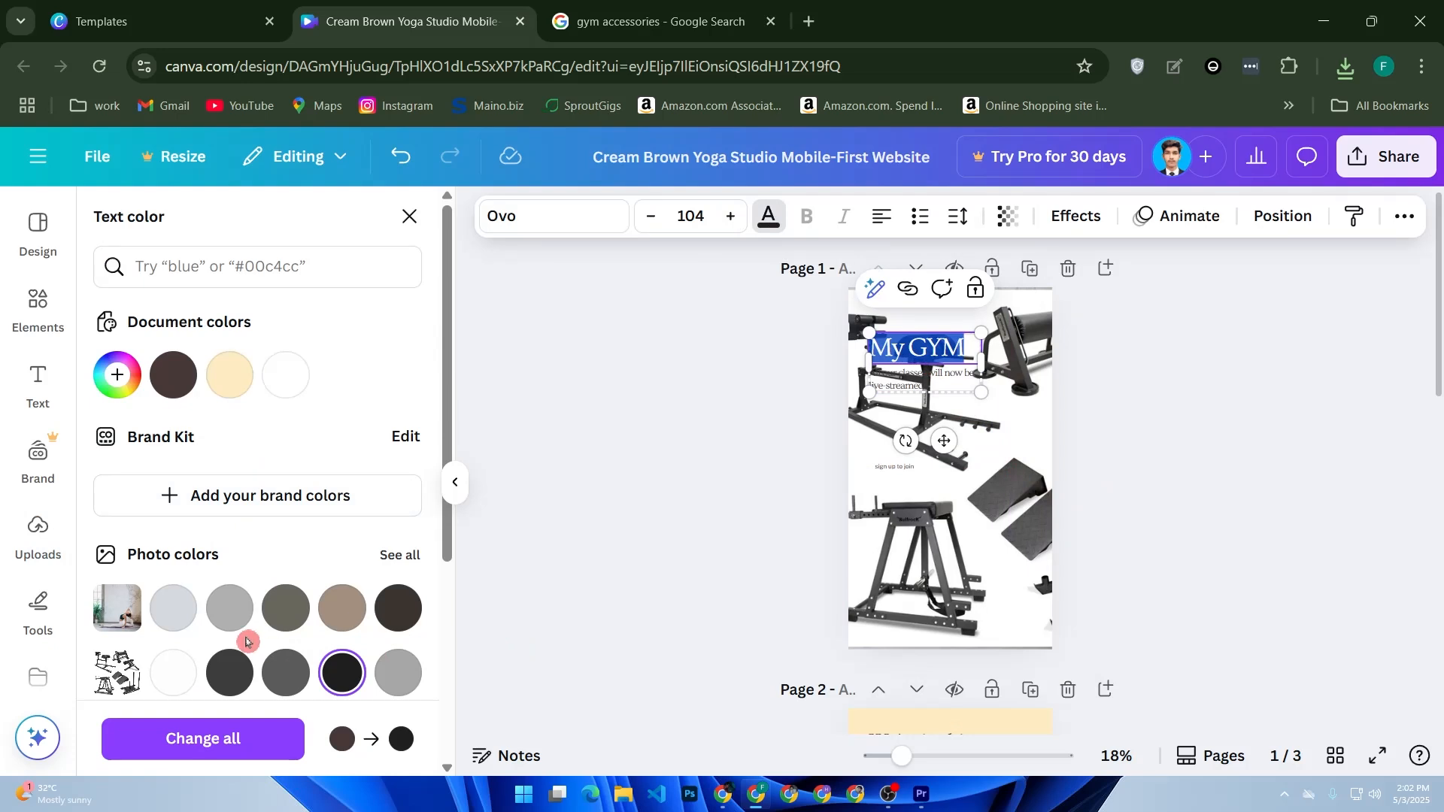
{"action": "left_click", "coordinate": [931, 392]}
{"action": "left_click", "coordinate": [931, 392]}
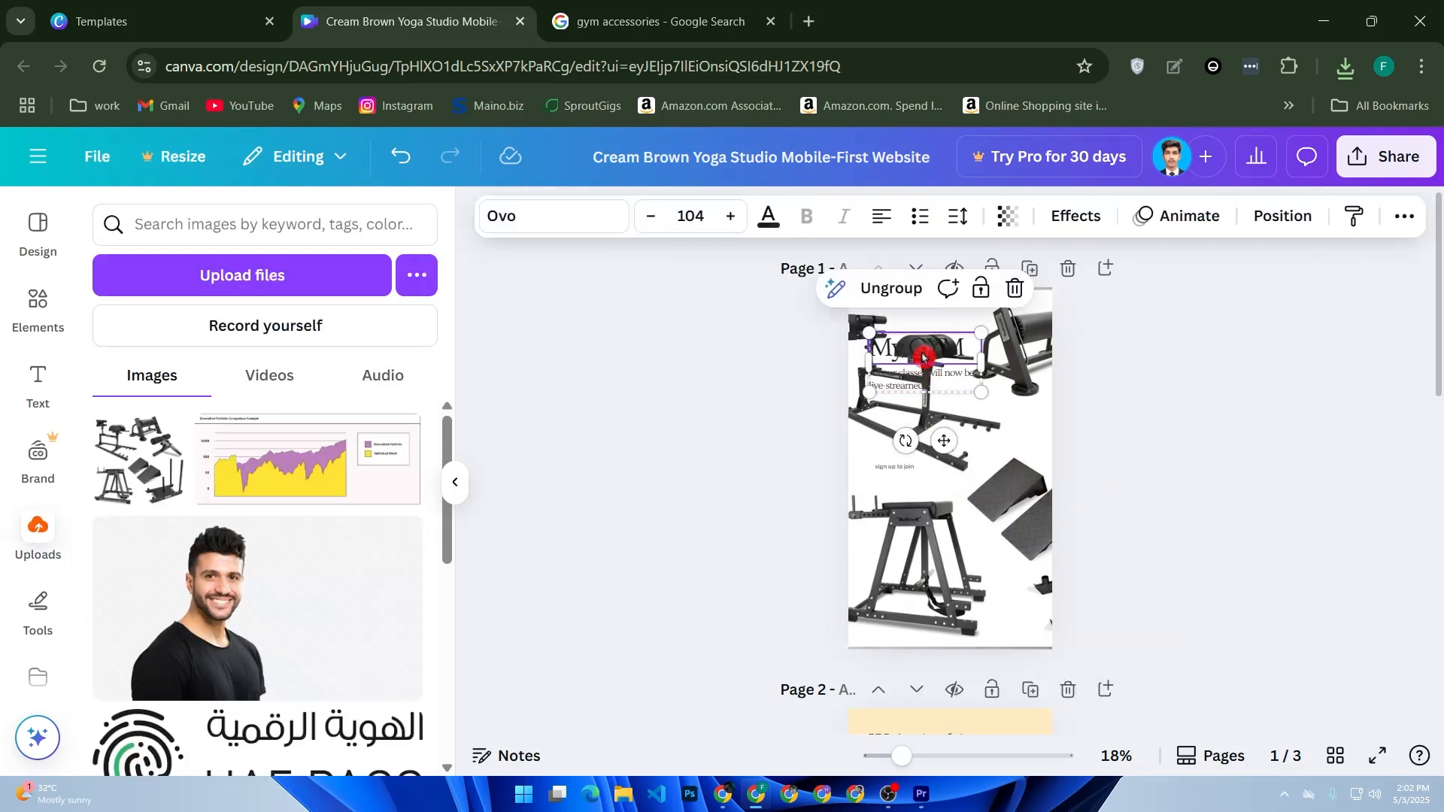
Set the "My GYM" heading's text color to a custom bright cyan, #00D9FF
{"action": "double_click", "coordinate": [922, 349]}
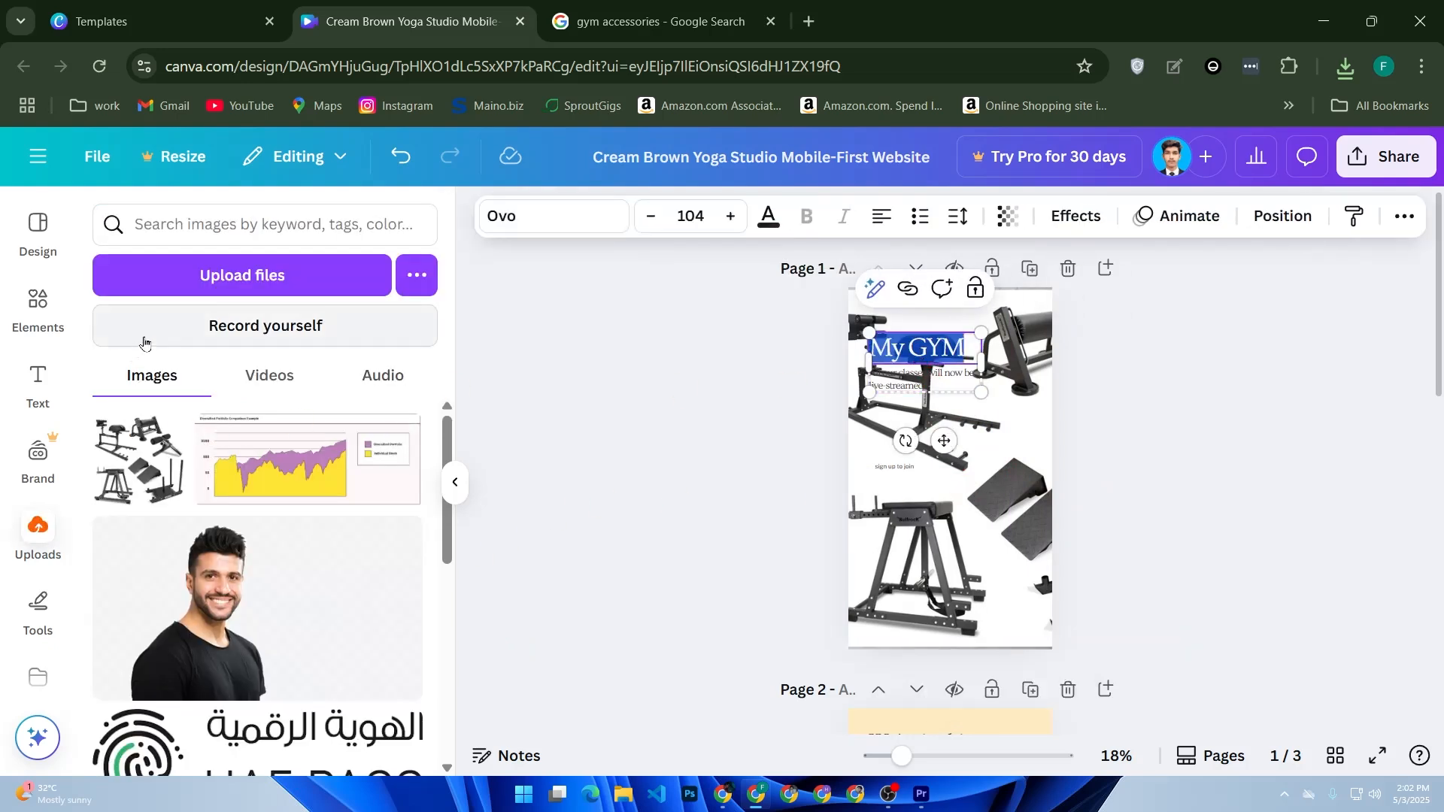
{"action": "left_click", "coordinate": [768, 217]}
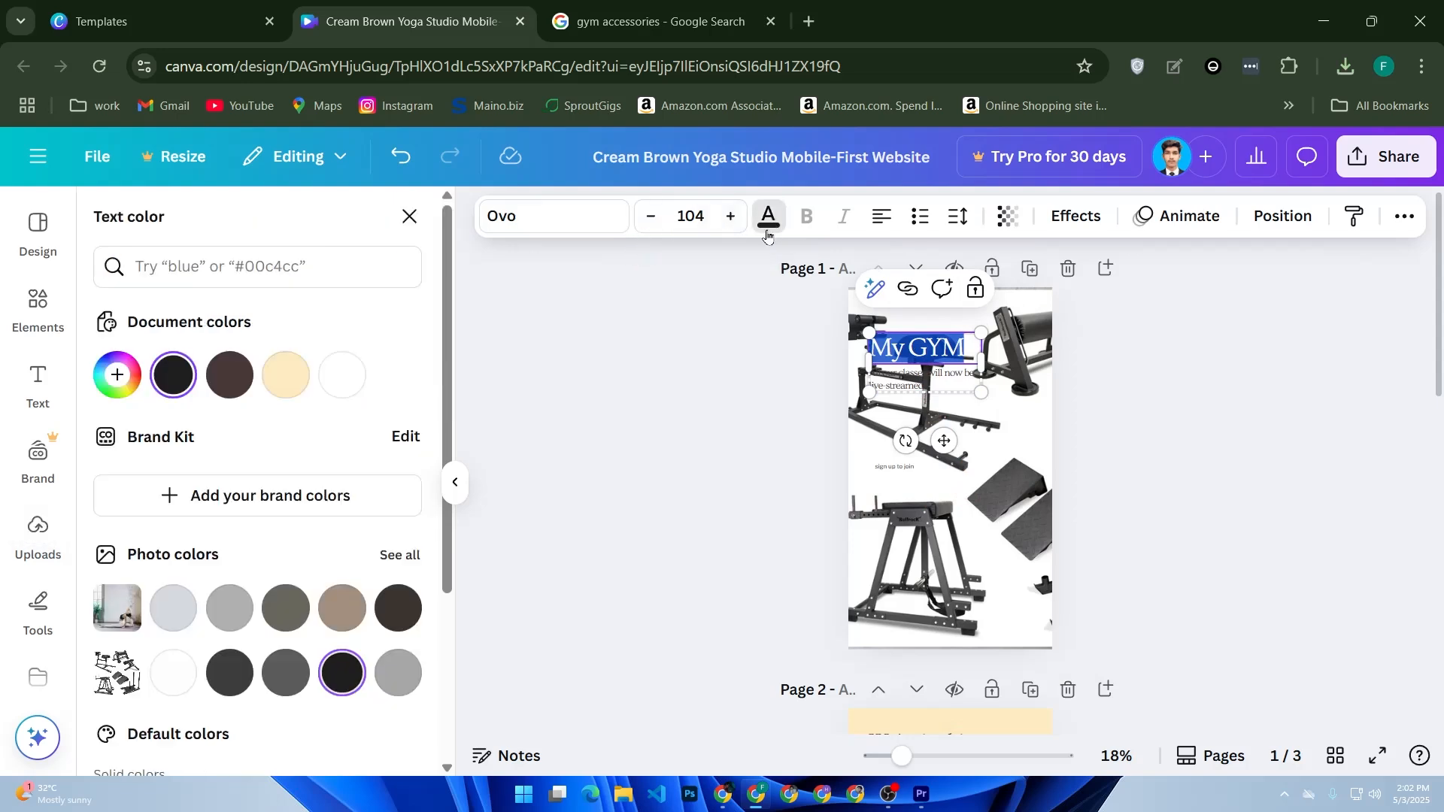
{"action": "left_click", "coordinate": [109, 397]}
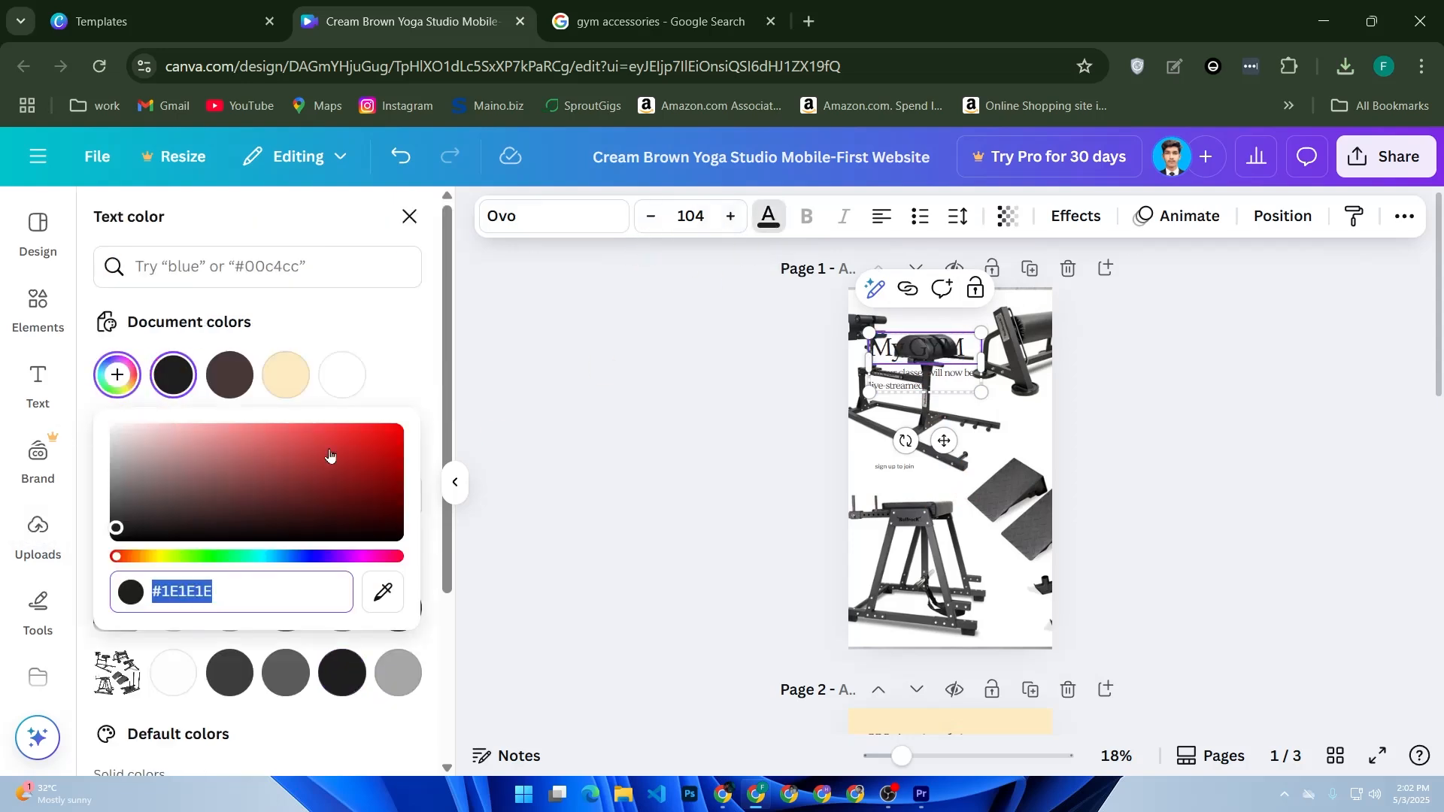
{"action": "left_click_drag", "start_coordinate": [301, 461], "coordinate": [548, 390]}
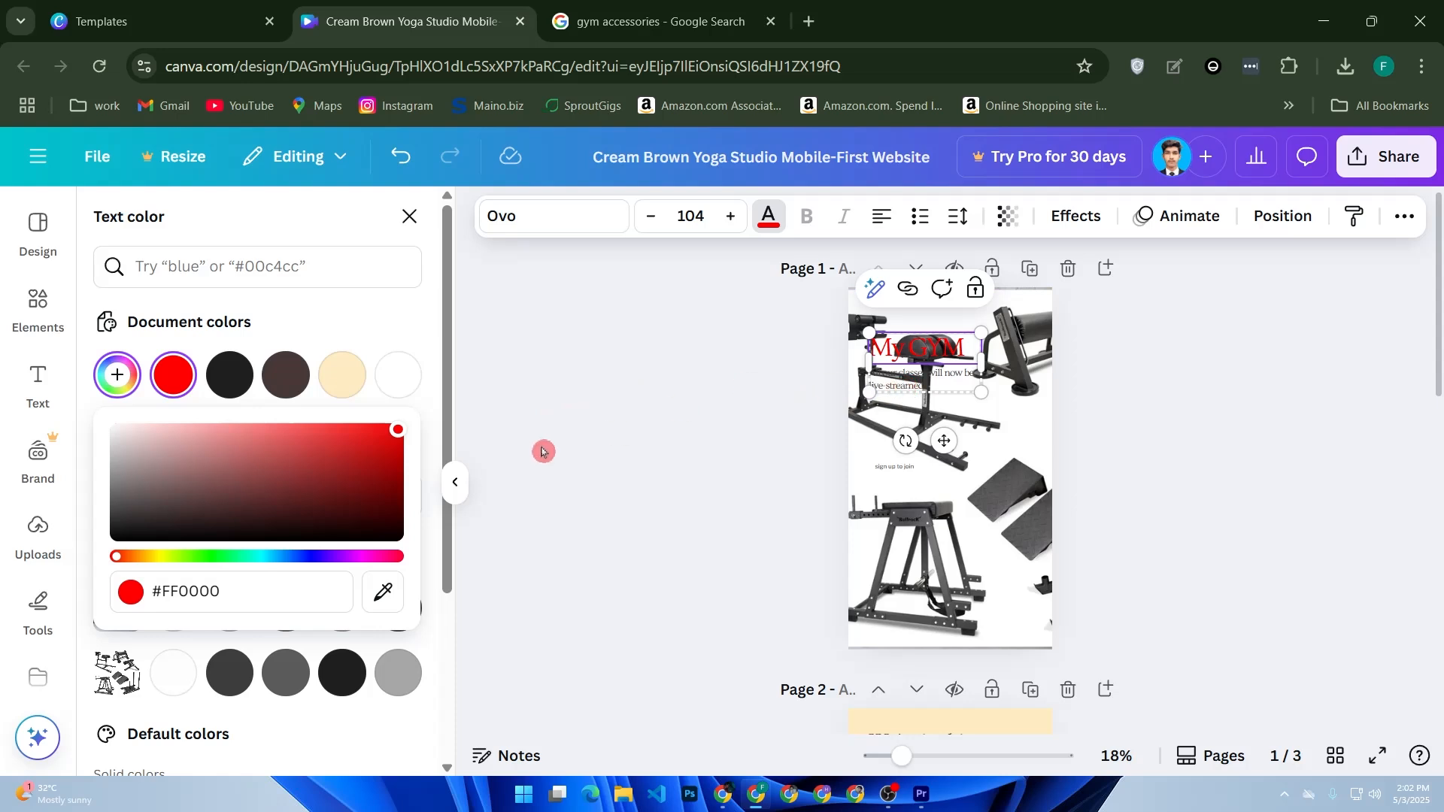
{"action": "left_click_drag", "start_coordinate": [120, 557], "coordinate": [265, 559]}
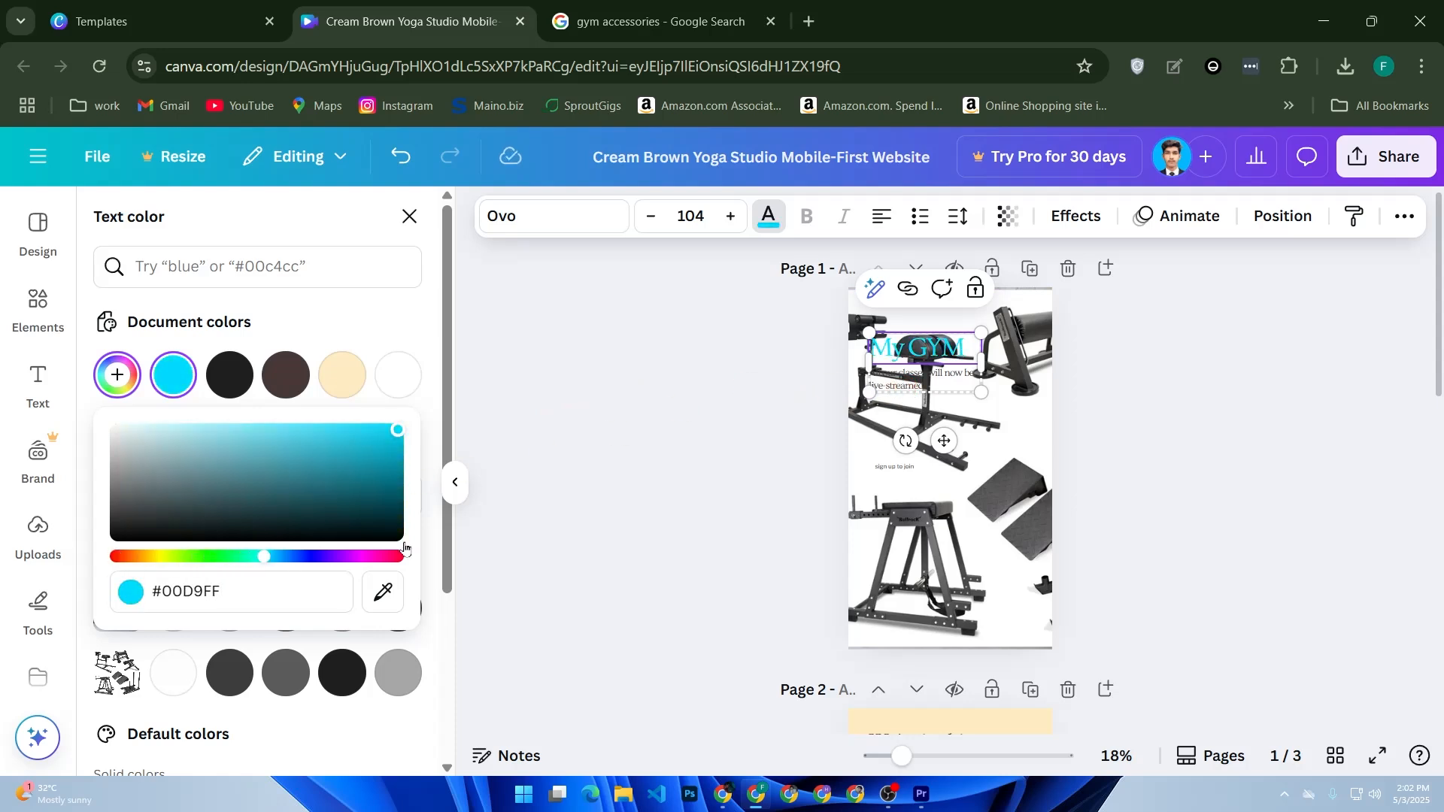
Recolor the "All our classes will now be live-streamed." text under the heading to the document color #00D9FF
{"action": "left_click", "coordinate": [903, 387]}
{"action": "left_click", "coordinate": [903, 387]}
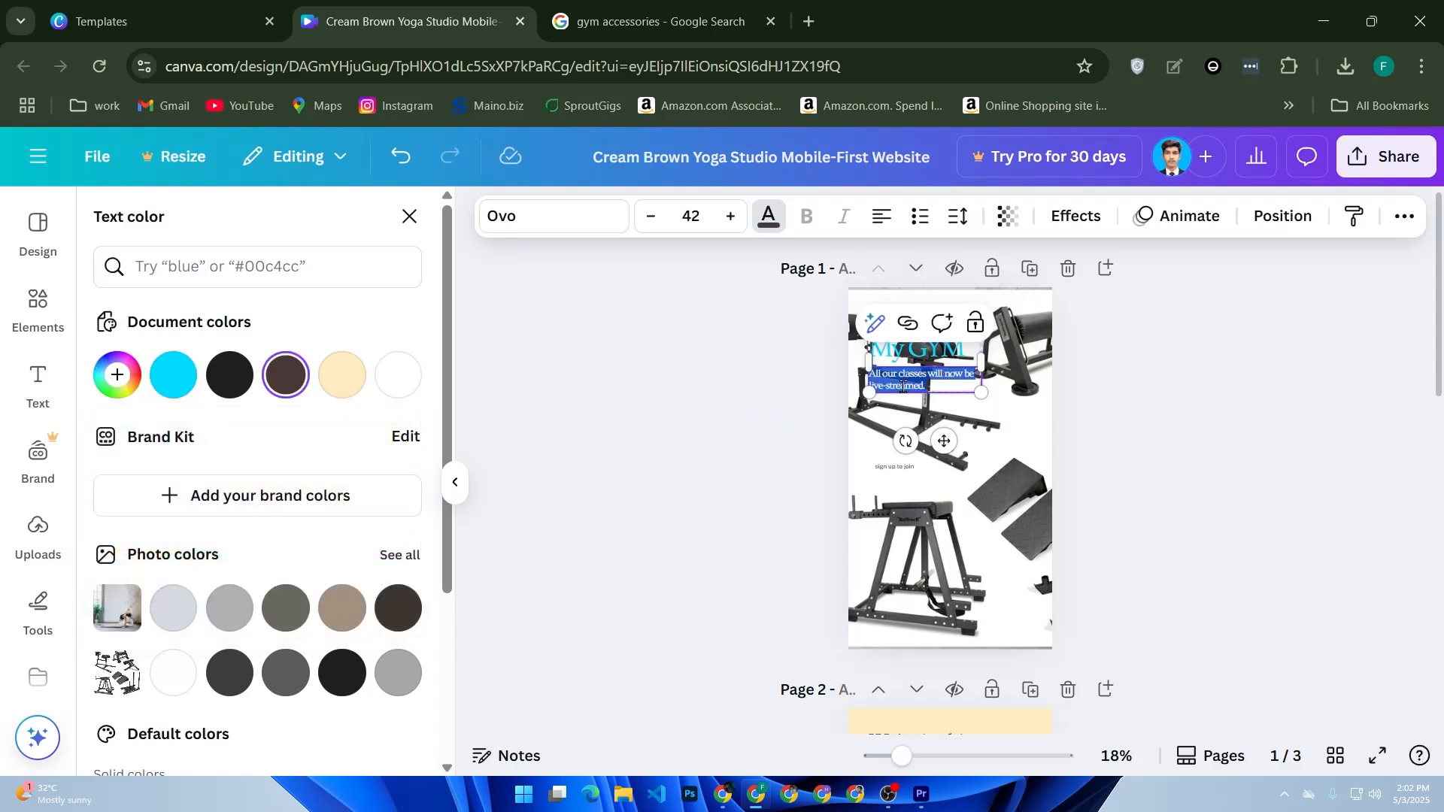
{"action": "left_click", "coordinate": [909, 361]}
{"action": "left_click", "coordinate": [900, 382]}
{"action": "left_click", "coordinate": [898, 380]}
{"action": "left_click", "coordinate": [173, 374]}
Recolor the "sign up to join" text on page 1 to #00D9FF and enlarge it slightly
{"action": "left_click", "coordinate": [889, 468]}
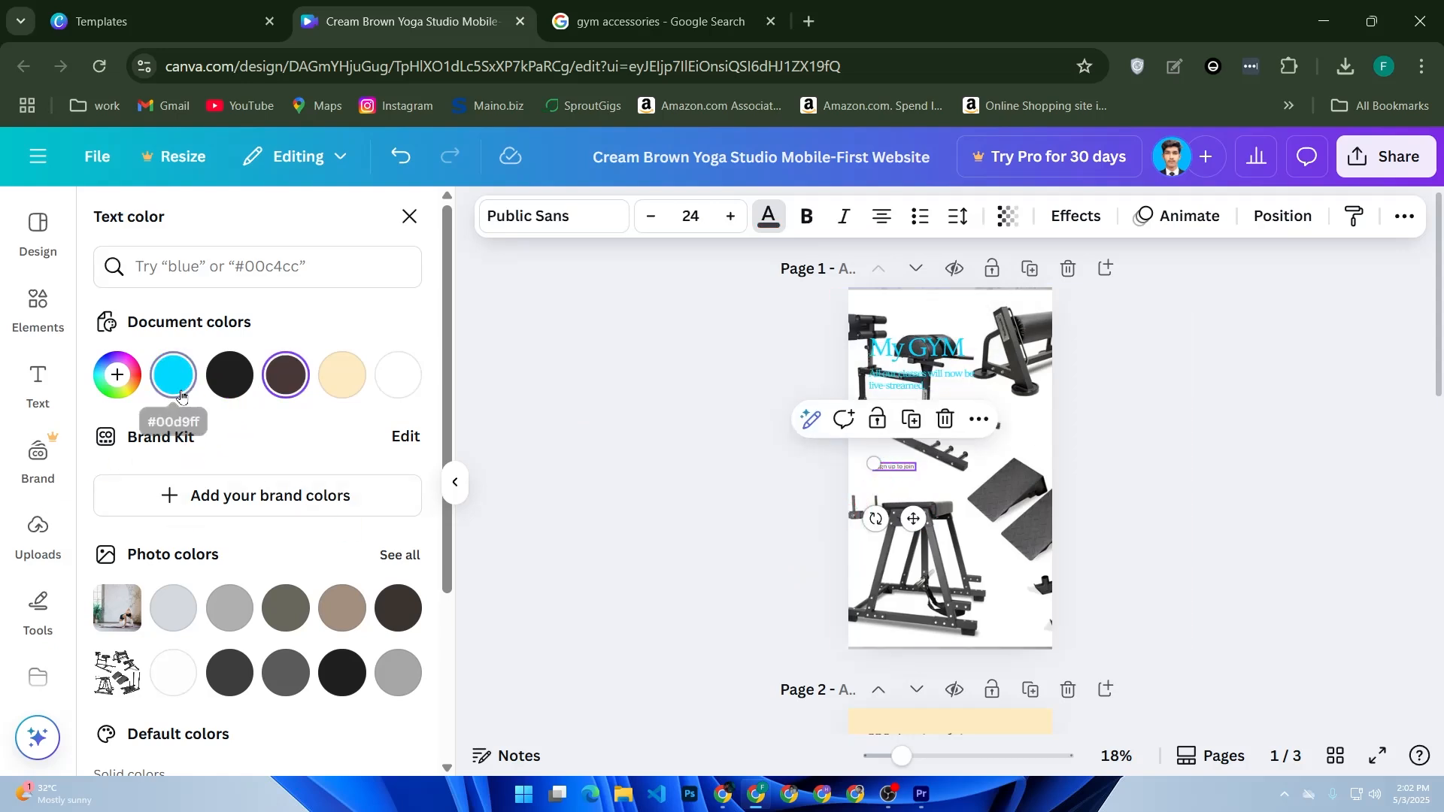
{"action": "left_click", "coordinate": [174, 375]}
{"action": "left_click", "coordinate": [752, 509]}
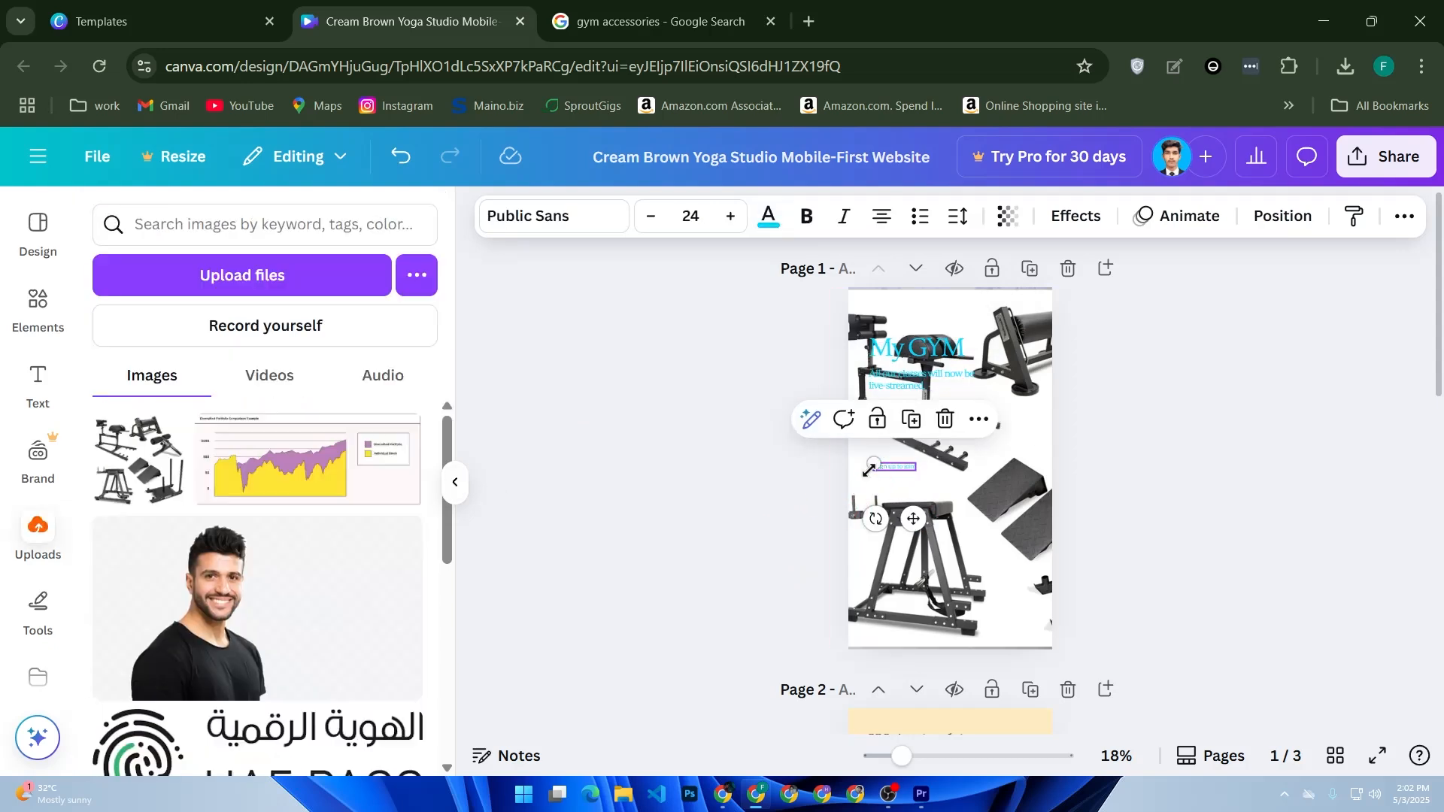
{"action": "mouse_move", "coordinate": [873, 463]}
{"action": "left_mouse_down"}
{"action": "mouse_move", "coordinate": [864, 451]}
{"action": "mouse_move", "coordinate": [887, 469]}
{"action": "left_mouse_up"}
{"action": "left_click", "coordinate": [693, 514]}
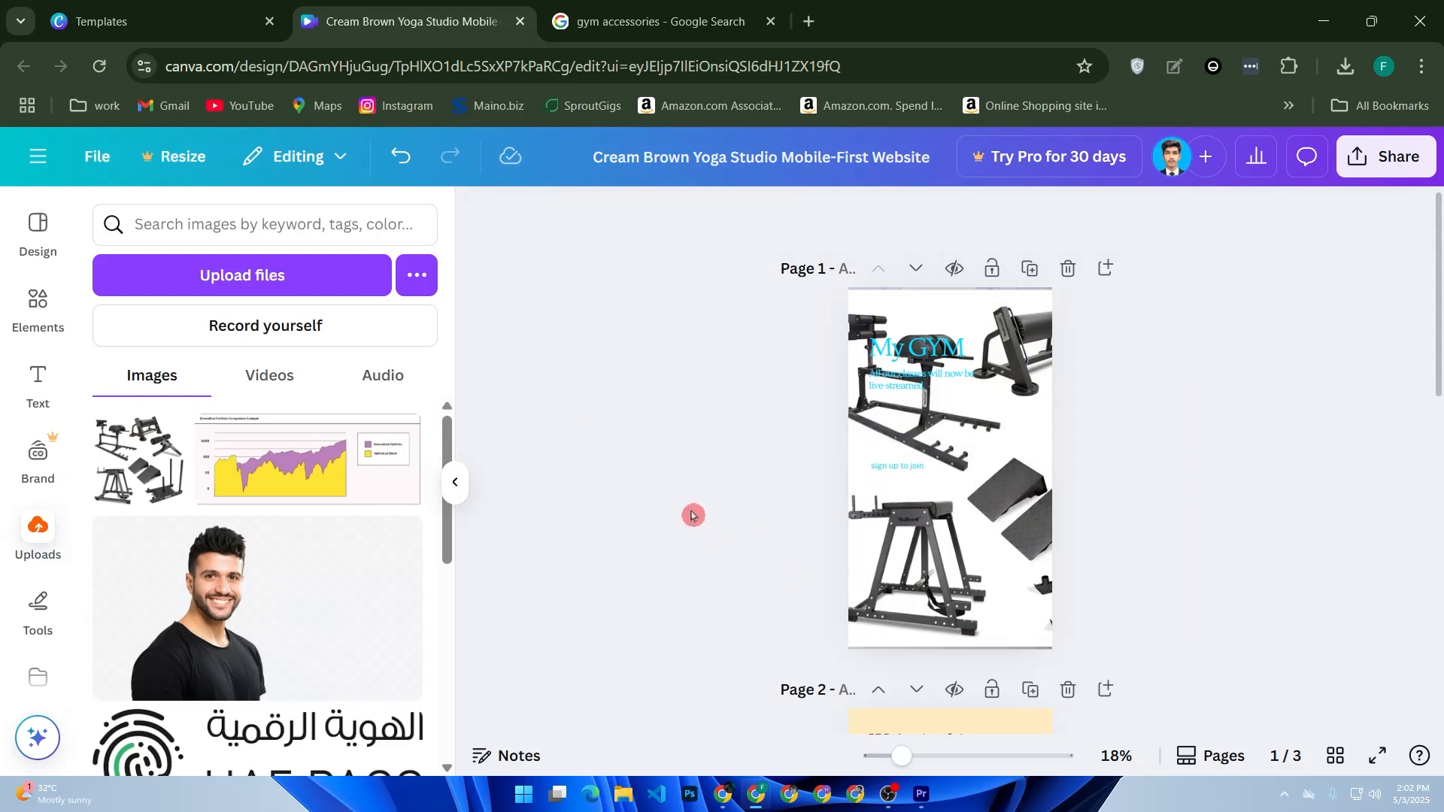
Look through the template's pages and add a new blank page after page 3
{"action": "scroll", "coordinate": [752, 513], "scroll_direction": "down", "scroll_amount": 2}
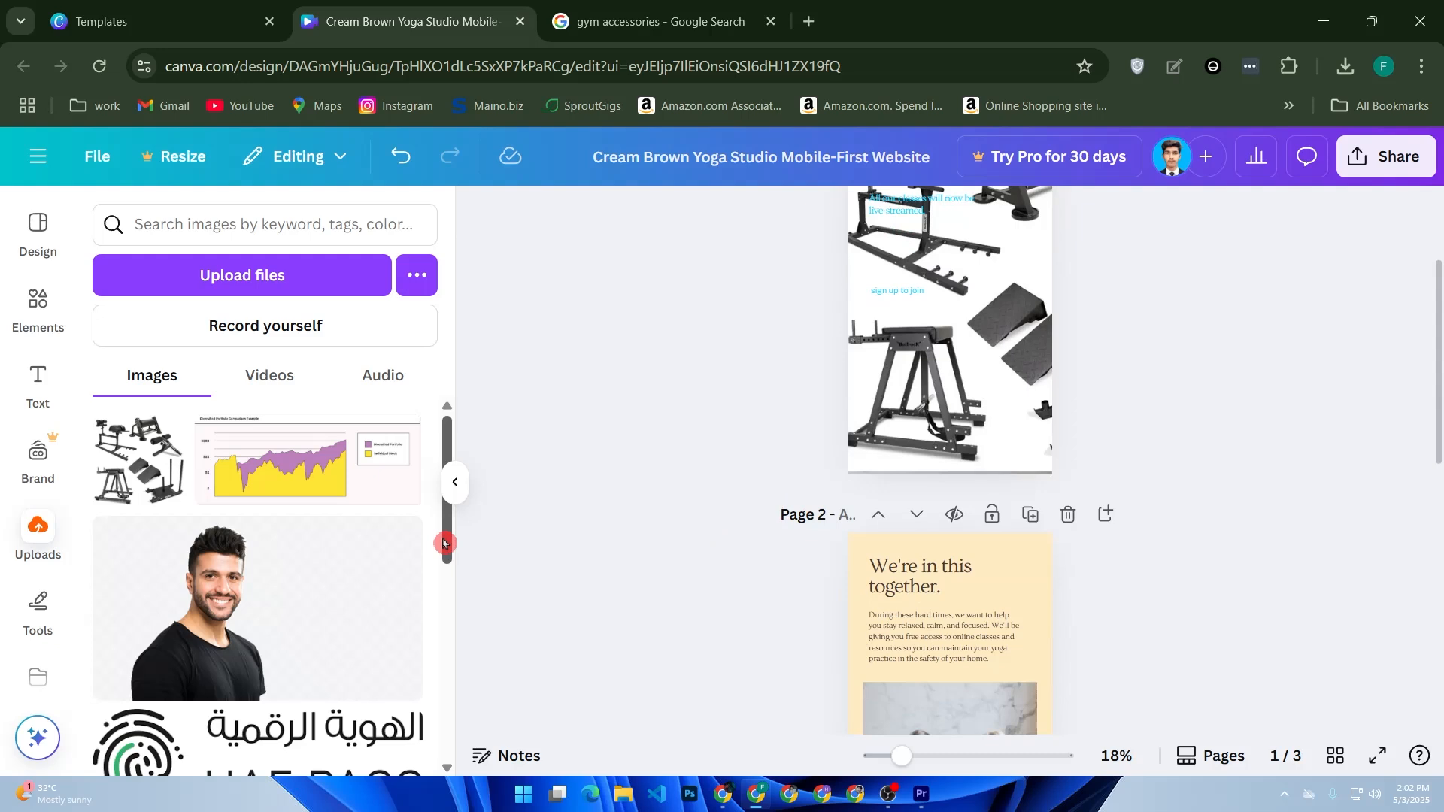
{"action": "scroll", "coordinate": [447, 545], "scroll_direction": "down", "scroll_amount": 2}
{"action": "scroll", "coordinate": [825, 551], "scroll_direction": "down", "scroll_amount": 2}
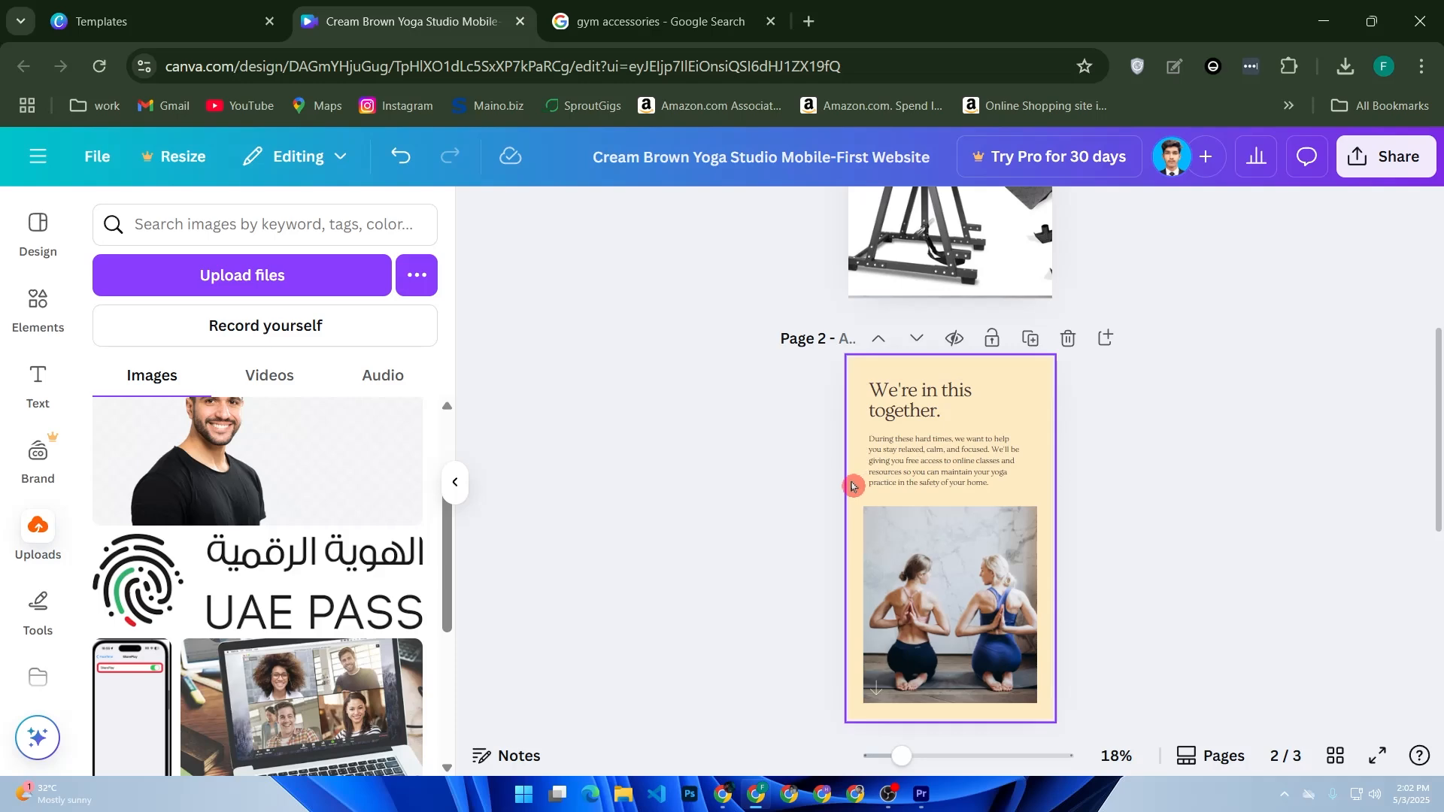
{"action": "scroll", "coordinate": [850, 486], "scroll_direction": "down", "scroll_amount": 5}
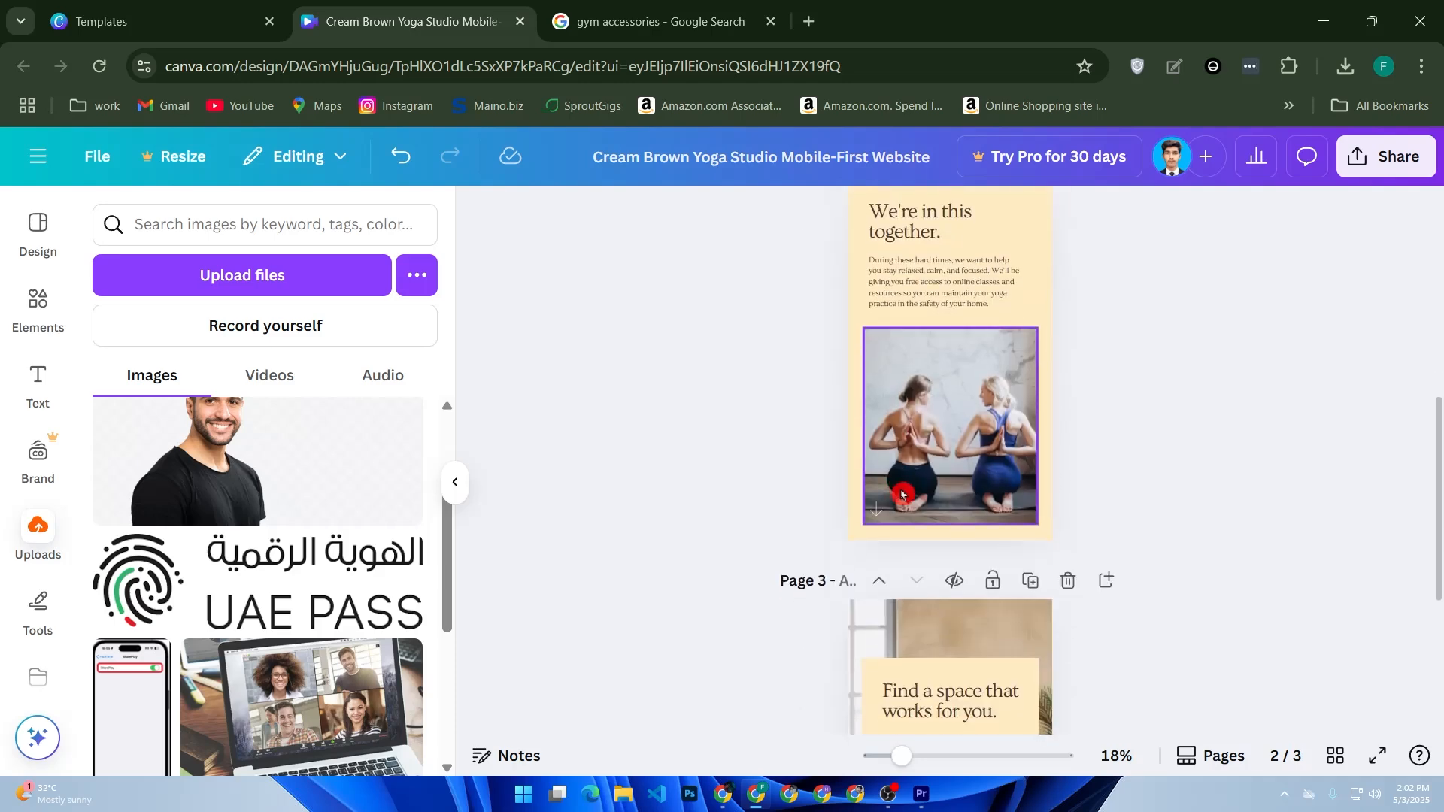
{"action": "scroll", "coordinate": [902, 494], "scroll_direction": "up", "scroll_amount": 10}
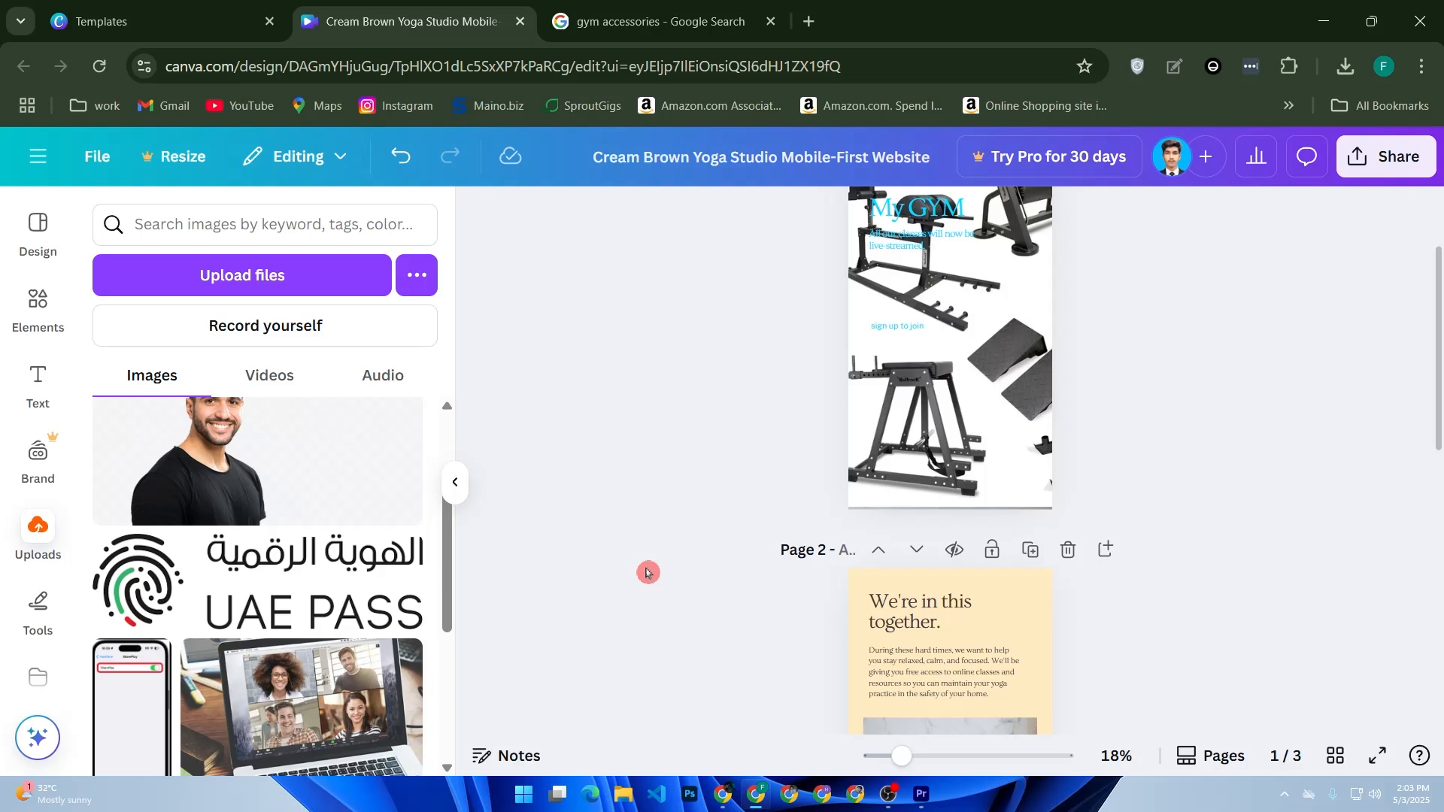
{"action": "scroll", "coordinate": [646, 573], "scroll_direction": "down", "scroll_amount": 10}
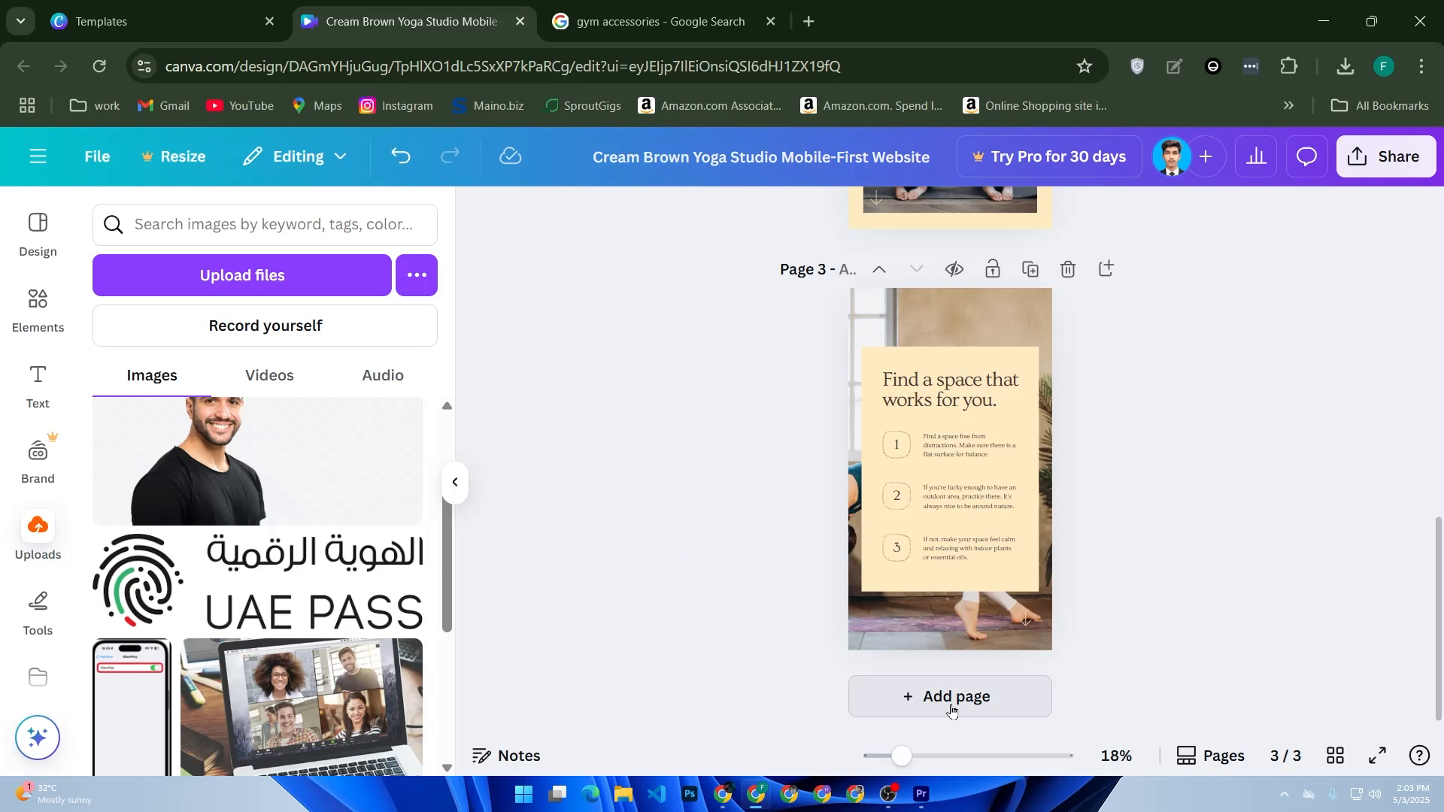
{"action": "left_click", "coordinate": [952, 697]}
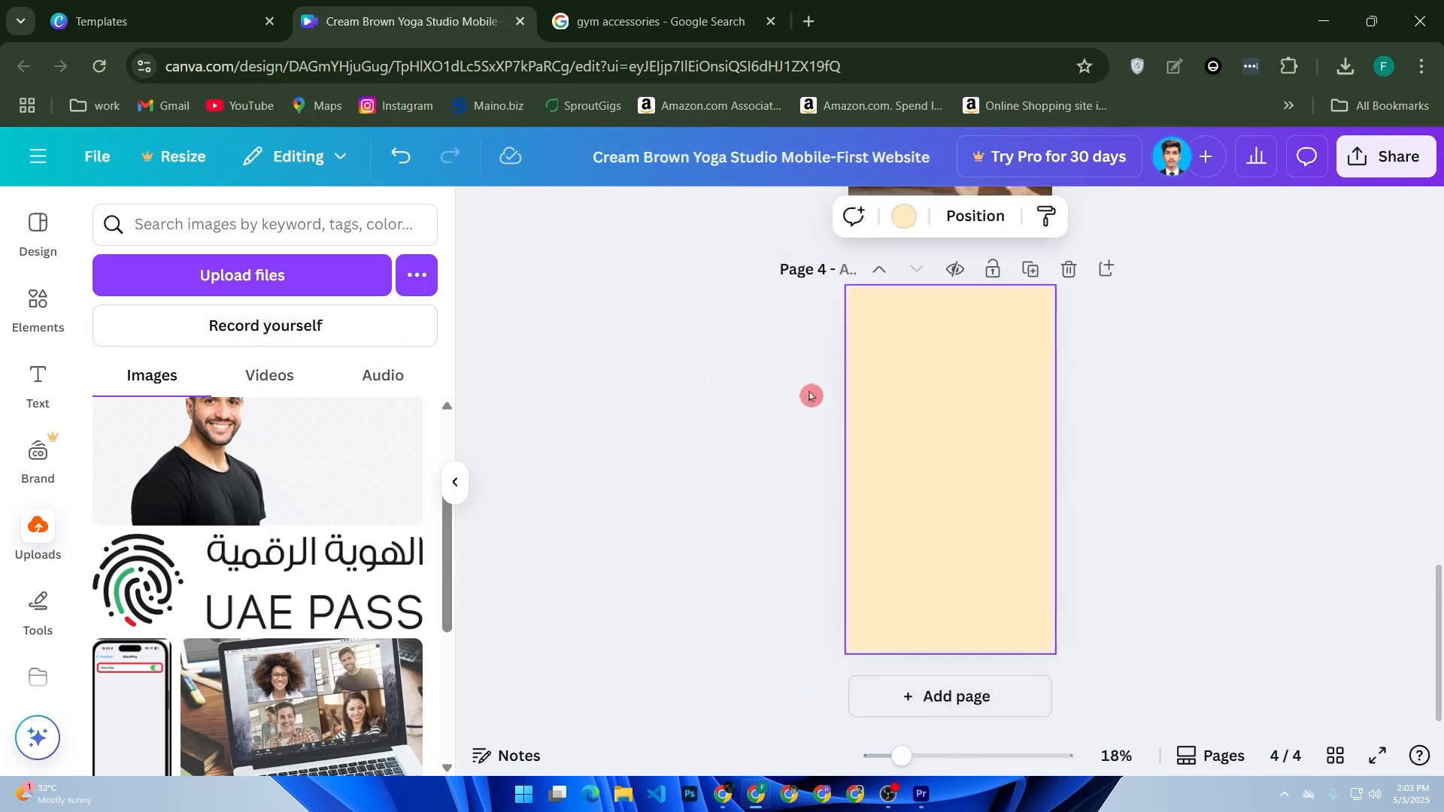
Add a text box reading "about us" over the photo below the cream panel on page 3
{"action": "scroll", "coordinate": [812, 395], "scroll_direction": "up", "scroll_amount": 5}
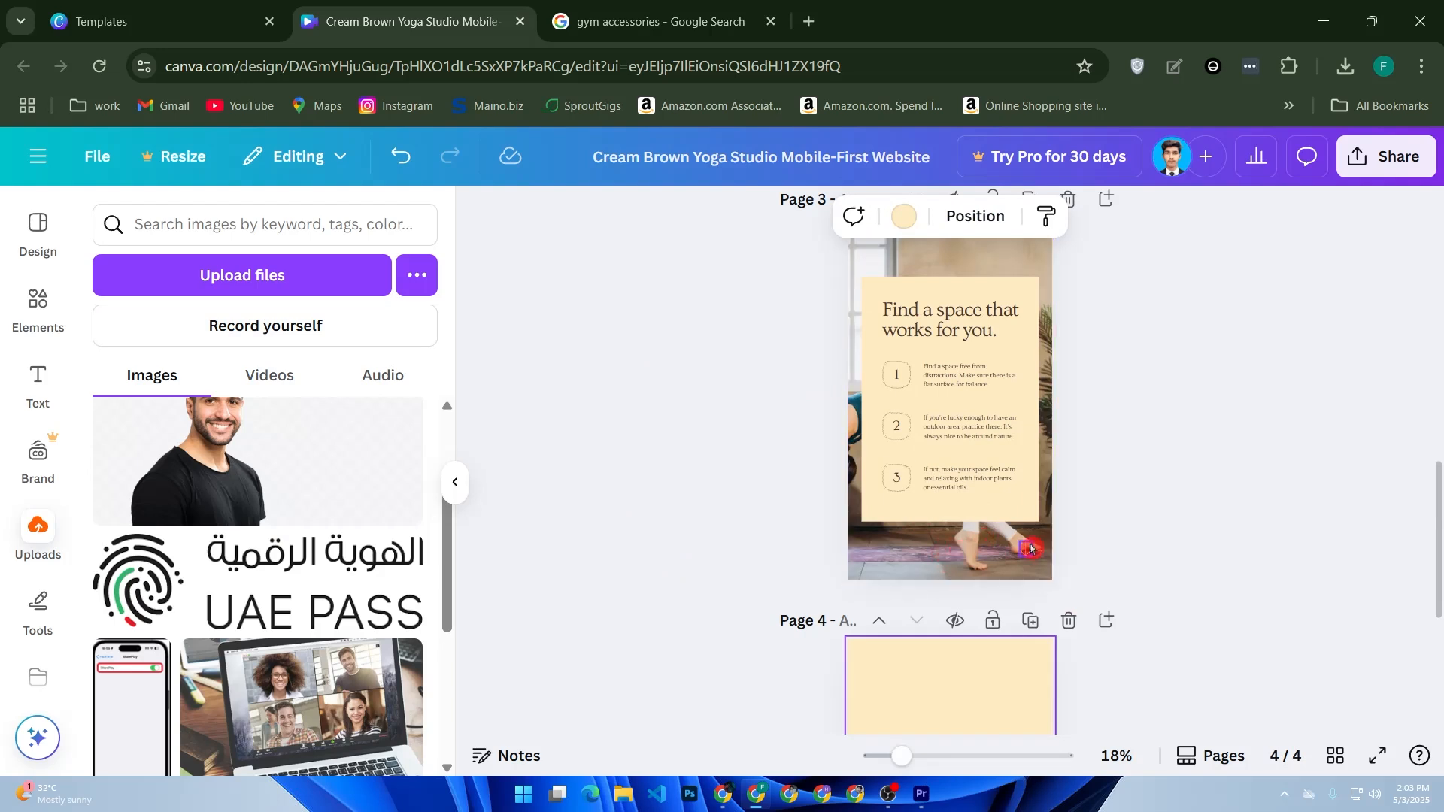
{"action": "left_click", "coordinate": [28, 374]}
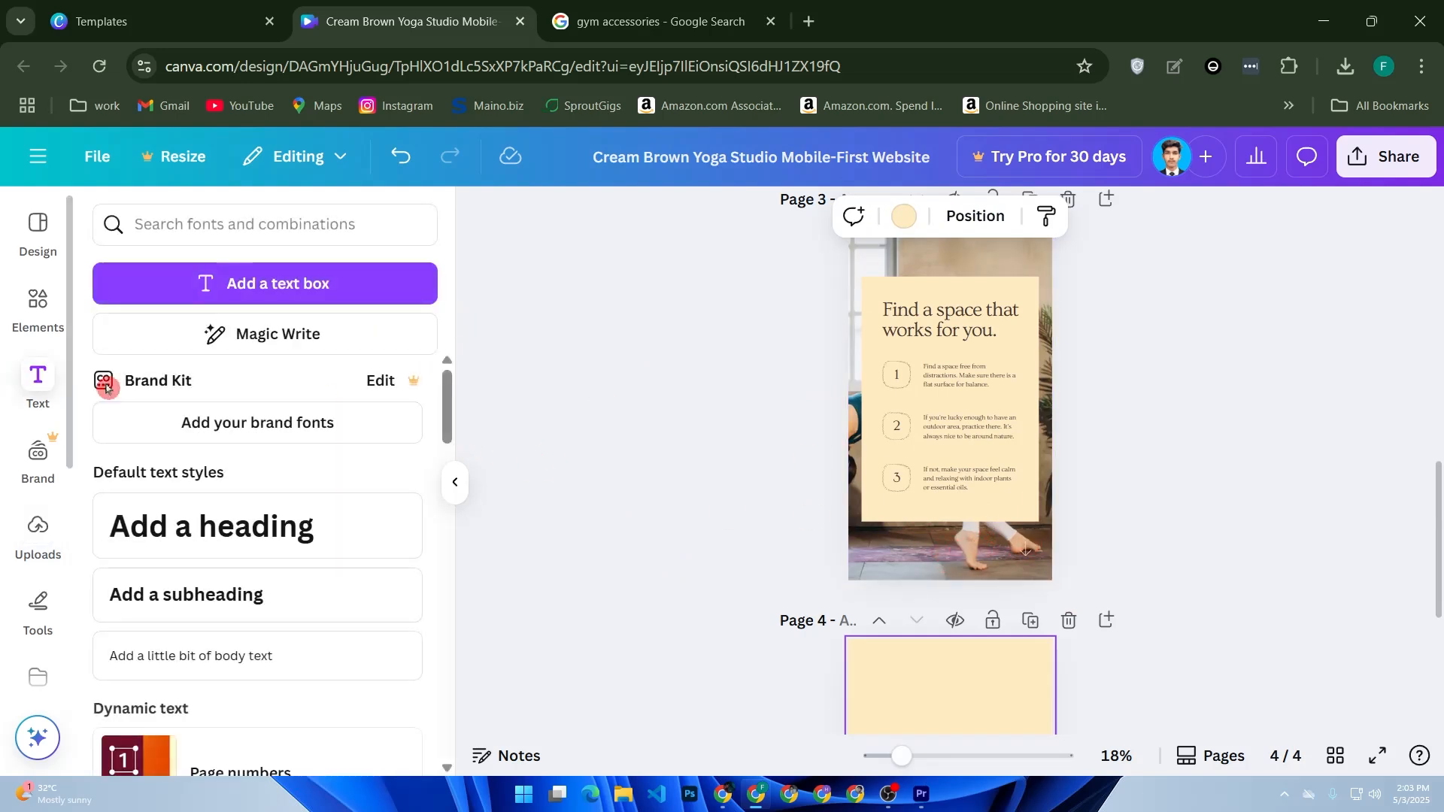
{"action": "left_click", "coordinate": [211, 285]}
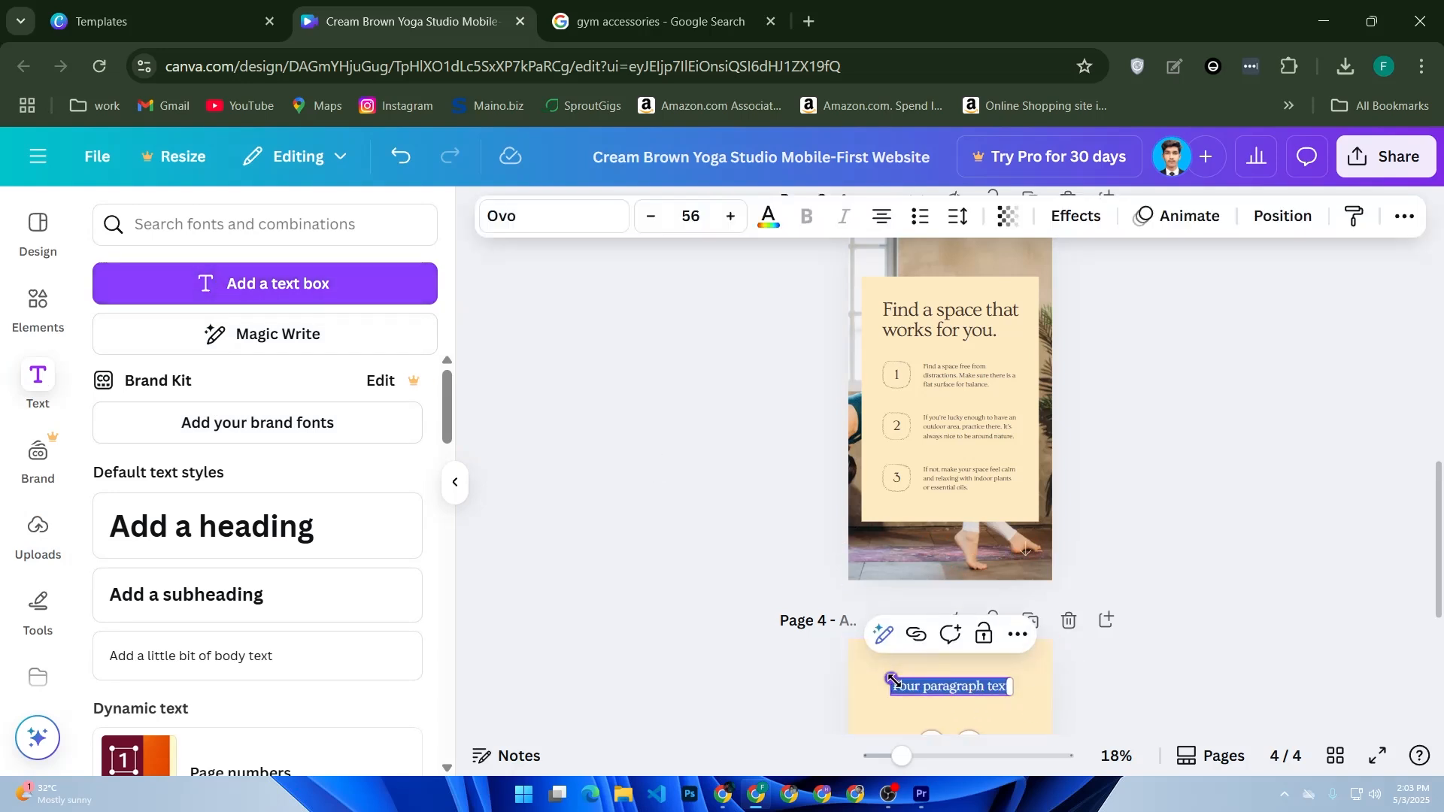
{"action": "key", "text": "BackSpace"}
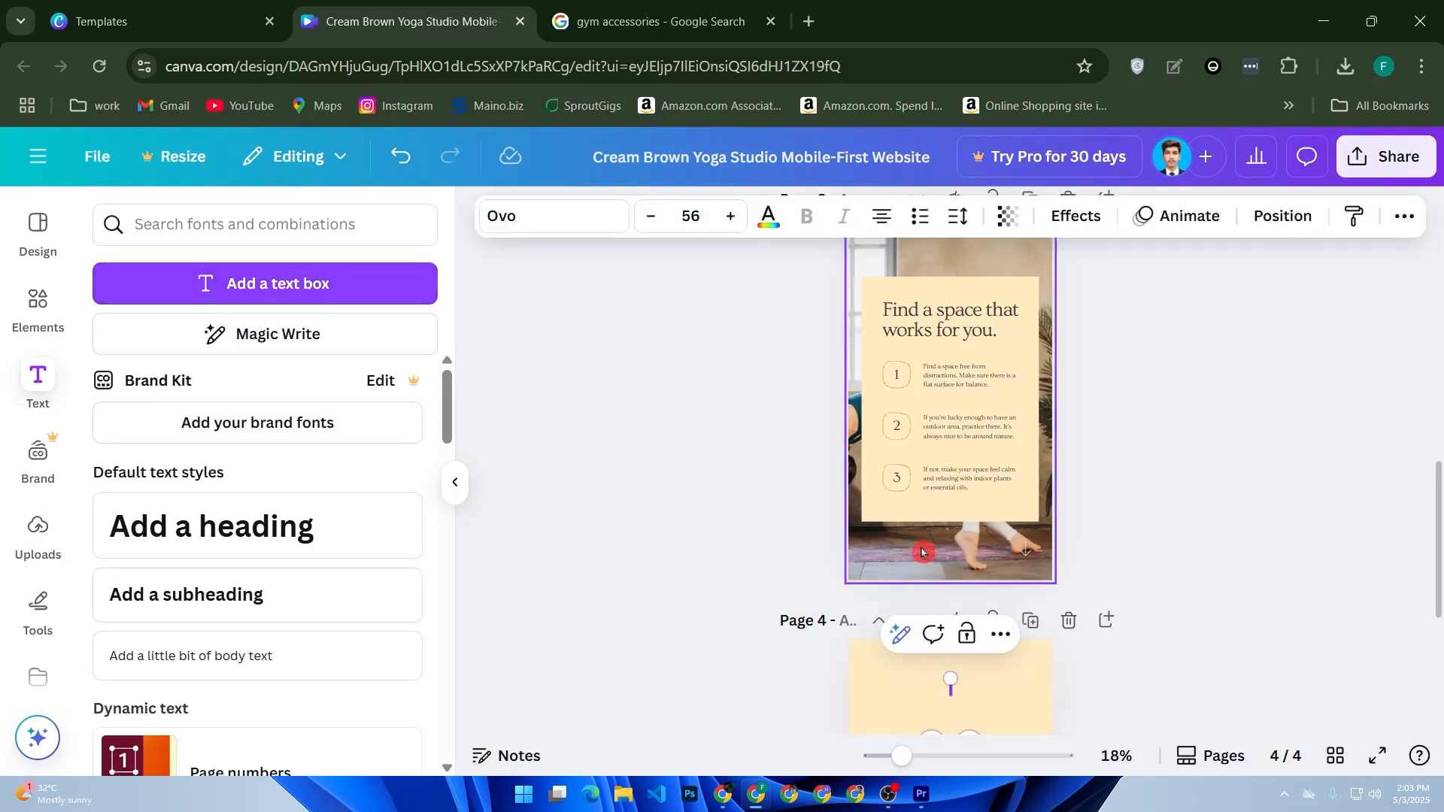
{"action": "left_click", "coordinate": [922, 555]}
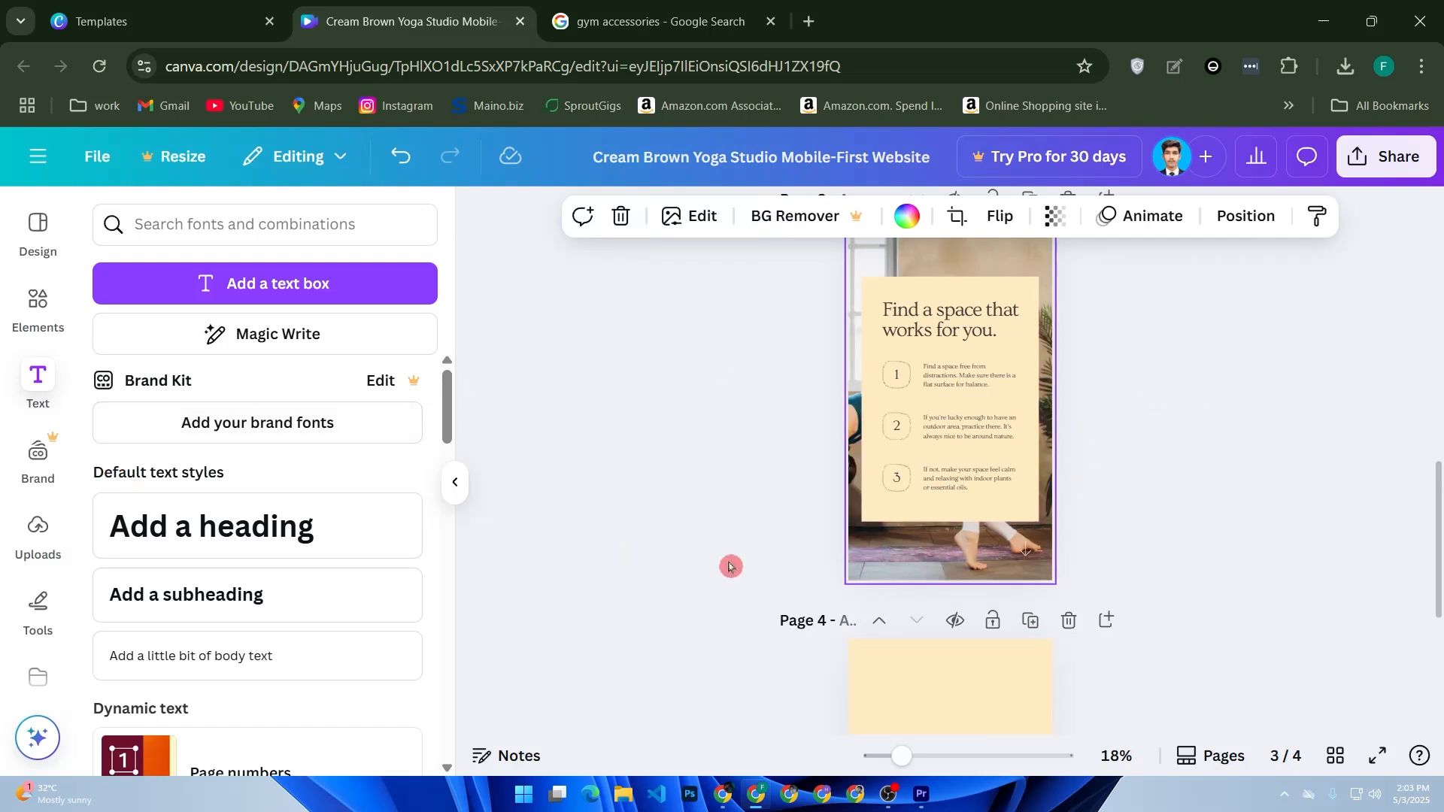
{"action": "left_click", "coordinate": [219, 289]}
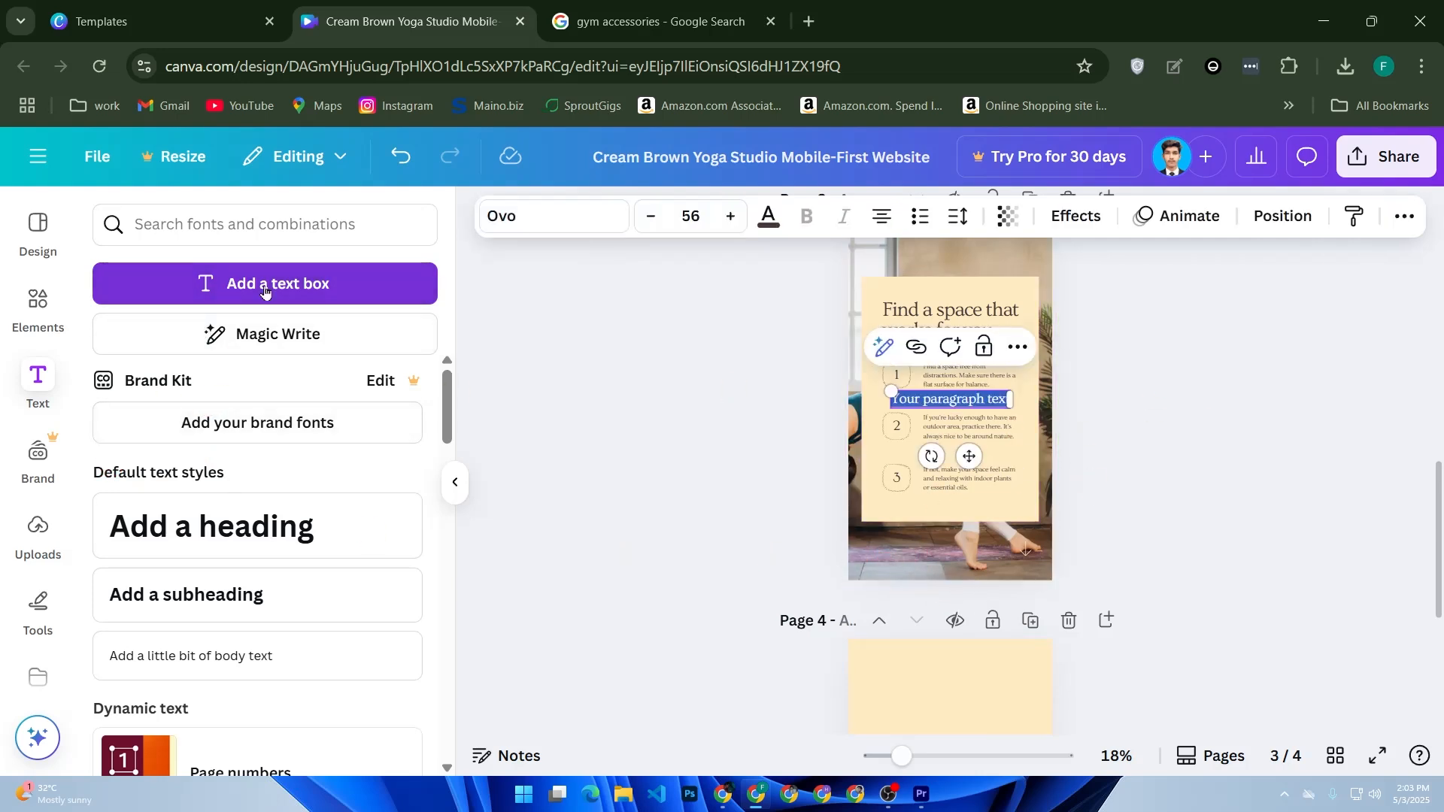
{"action": "left_click_drag", "start_coordinate": [967, 456], "coordinate": [956, 599]}
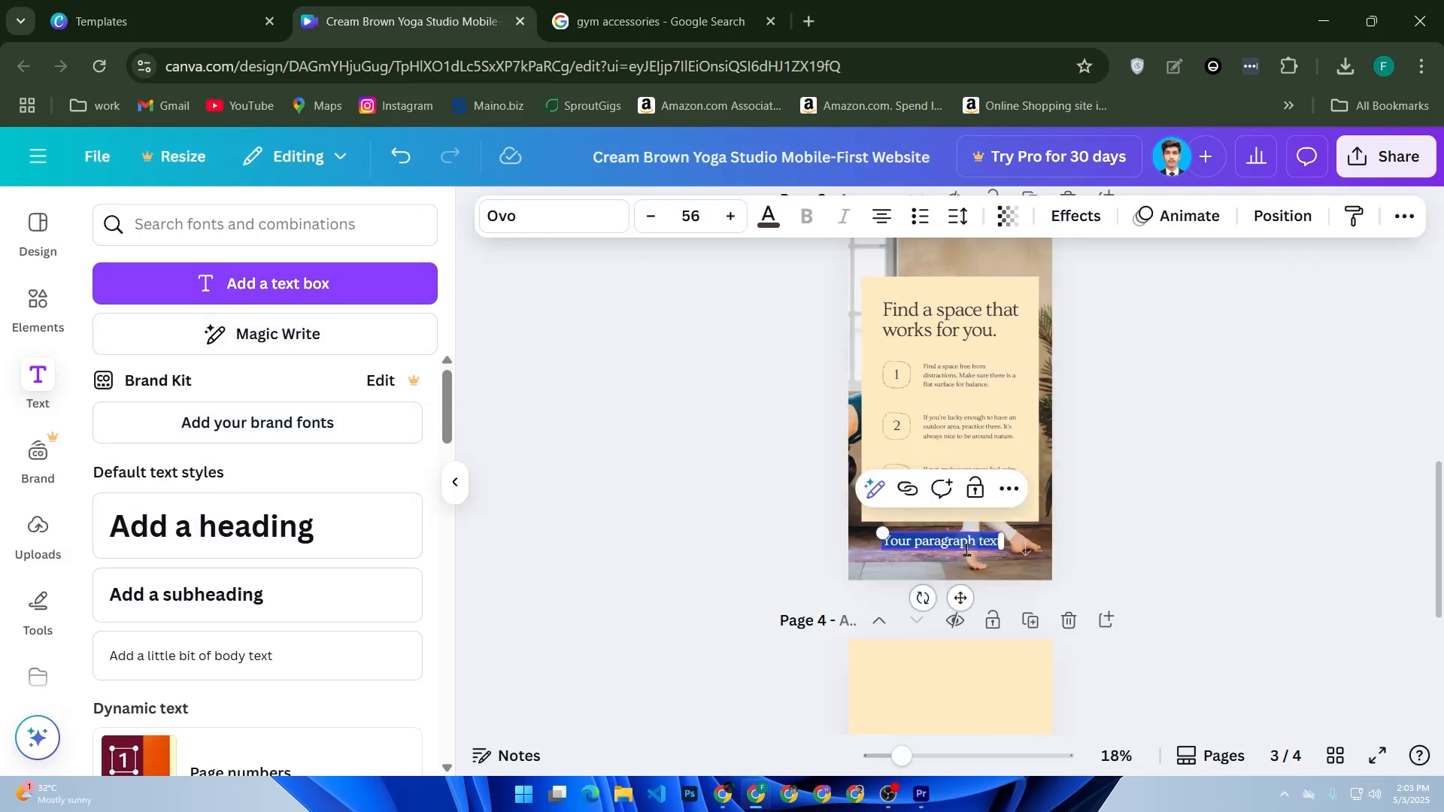
{"action": "type", "text": "about us"}
Recolor the "about us" text white and enlarge it to about size 77.9, keeping it below the cream panel
{"action": "key", "text": "ctrl+a"}
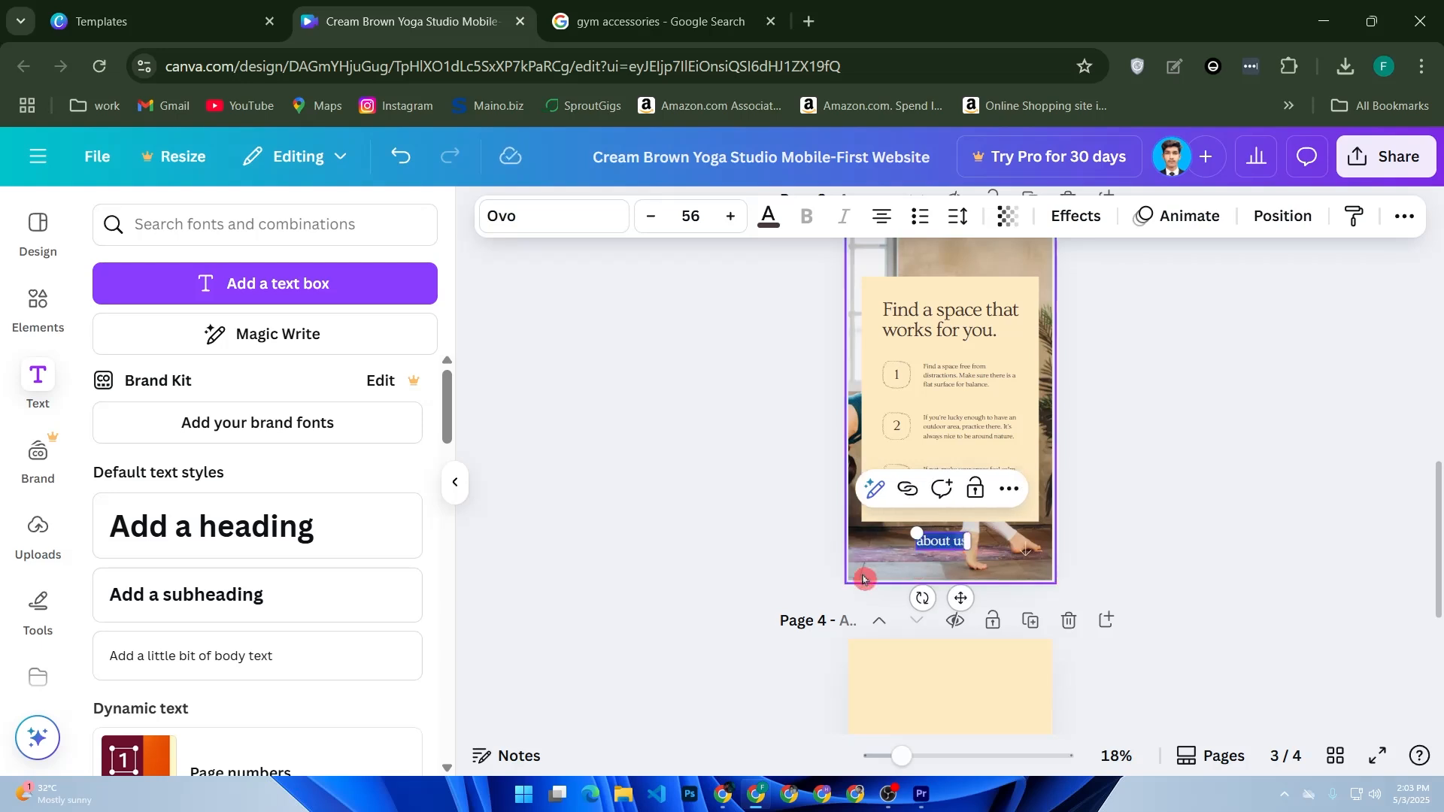
{"action": "left_click", "coordinate": [768, 216]}
{"action": "left_click", "coordinate": [343, 376]}
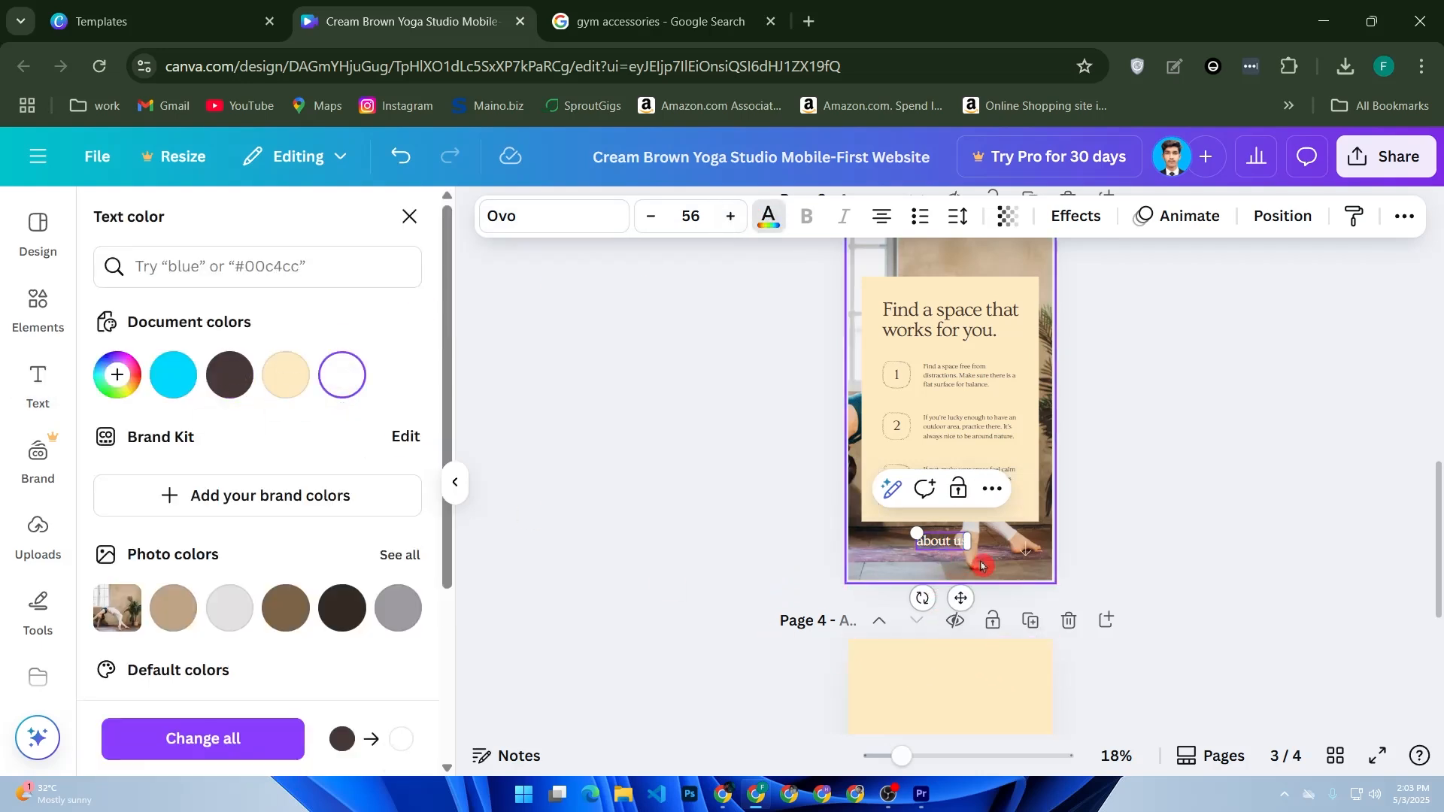
{"action": "left_click_drag", "start_coordinate": [918, 531], "coordinate": [905, 521]}
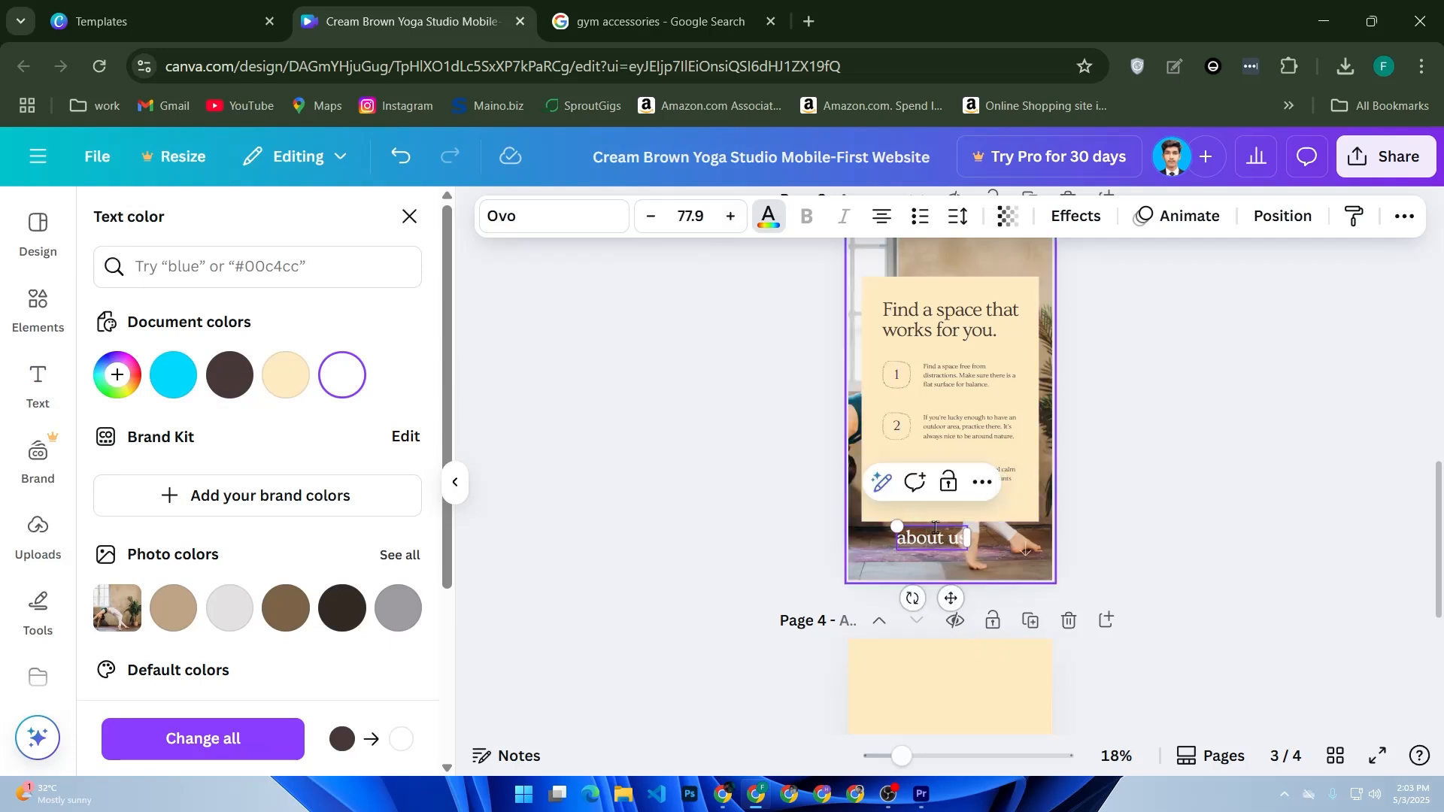
{"action": "left_click_drag", "start_coordinate": [953, 601], "coordinate": [966, 605]}
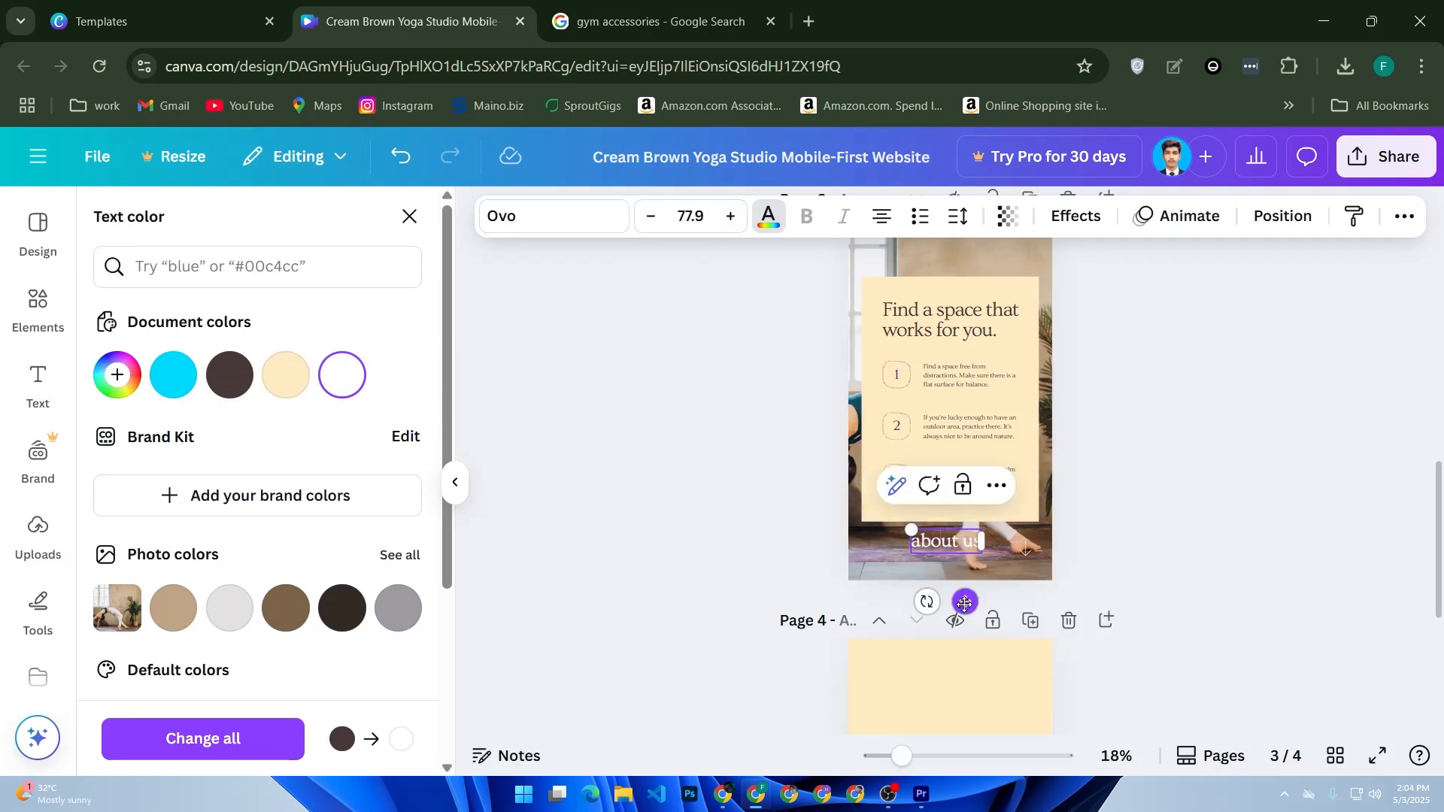
Open the link settings for the "about us" text on page 3
{"action": "triple_click", "coordinate": [960, 542]}
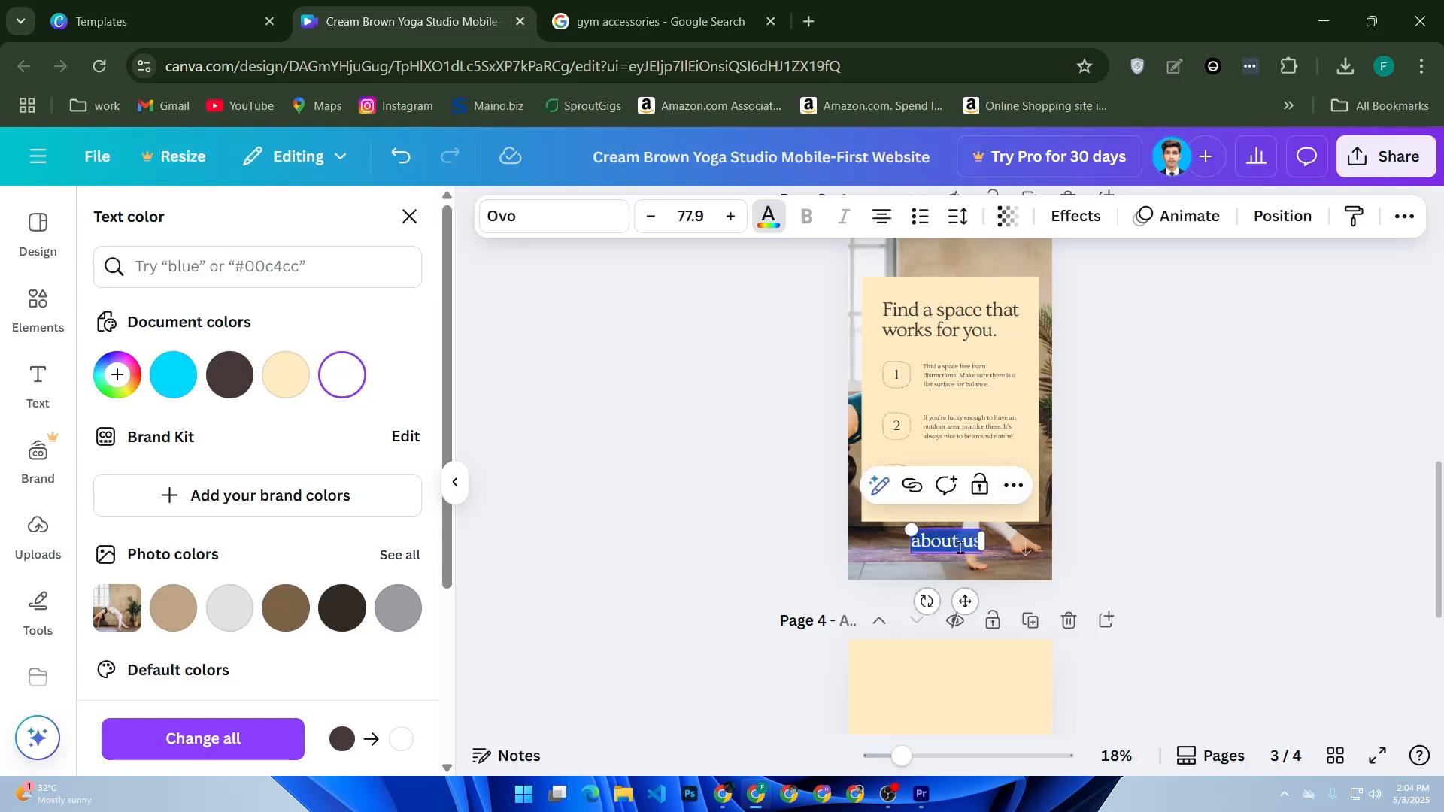
{"action": "left_click", "coordinate": [916, 490]}
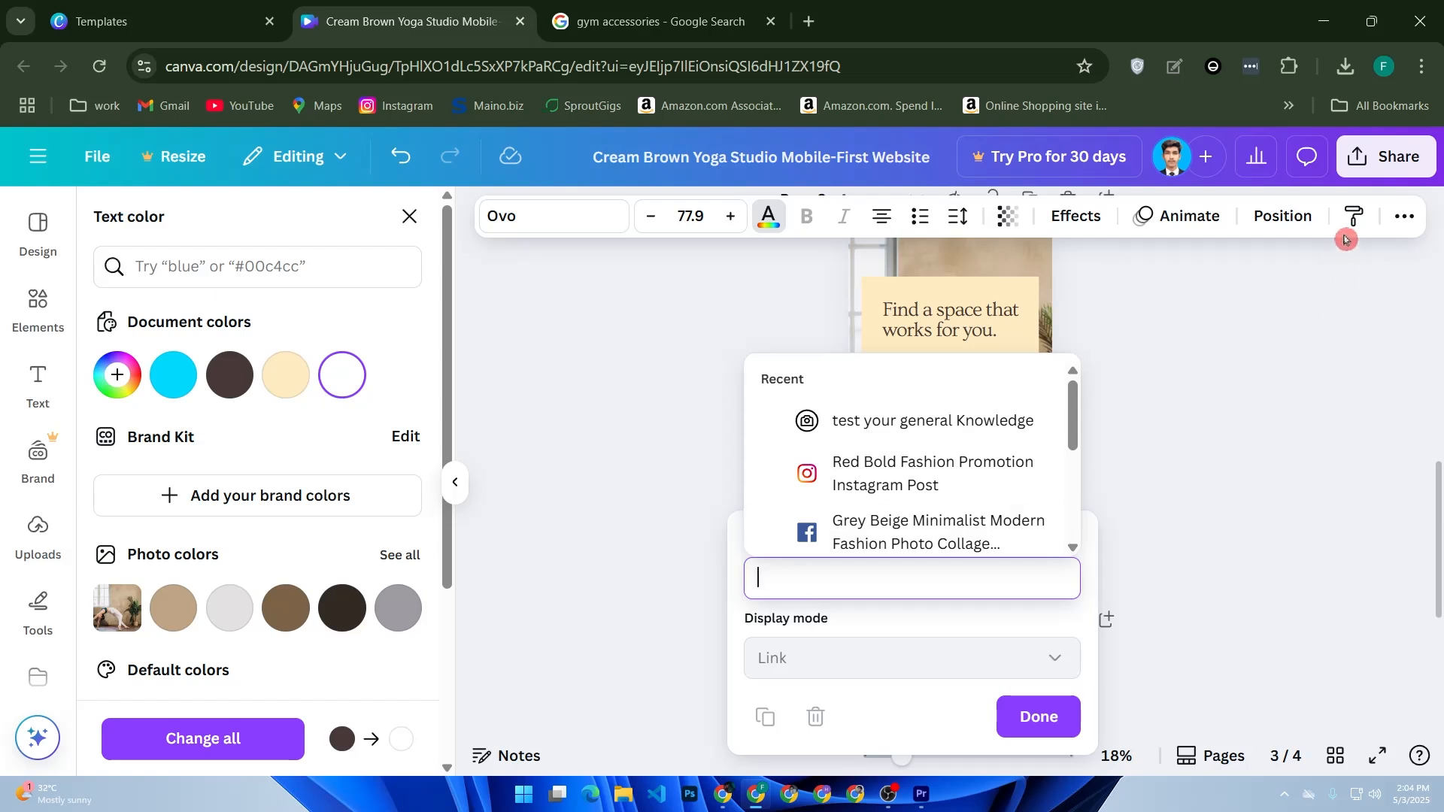
Publish the design as a website at the free Canva address mygymrr.my.canva.site
{"action": "left_click", "coordinate": [1381, 156]}
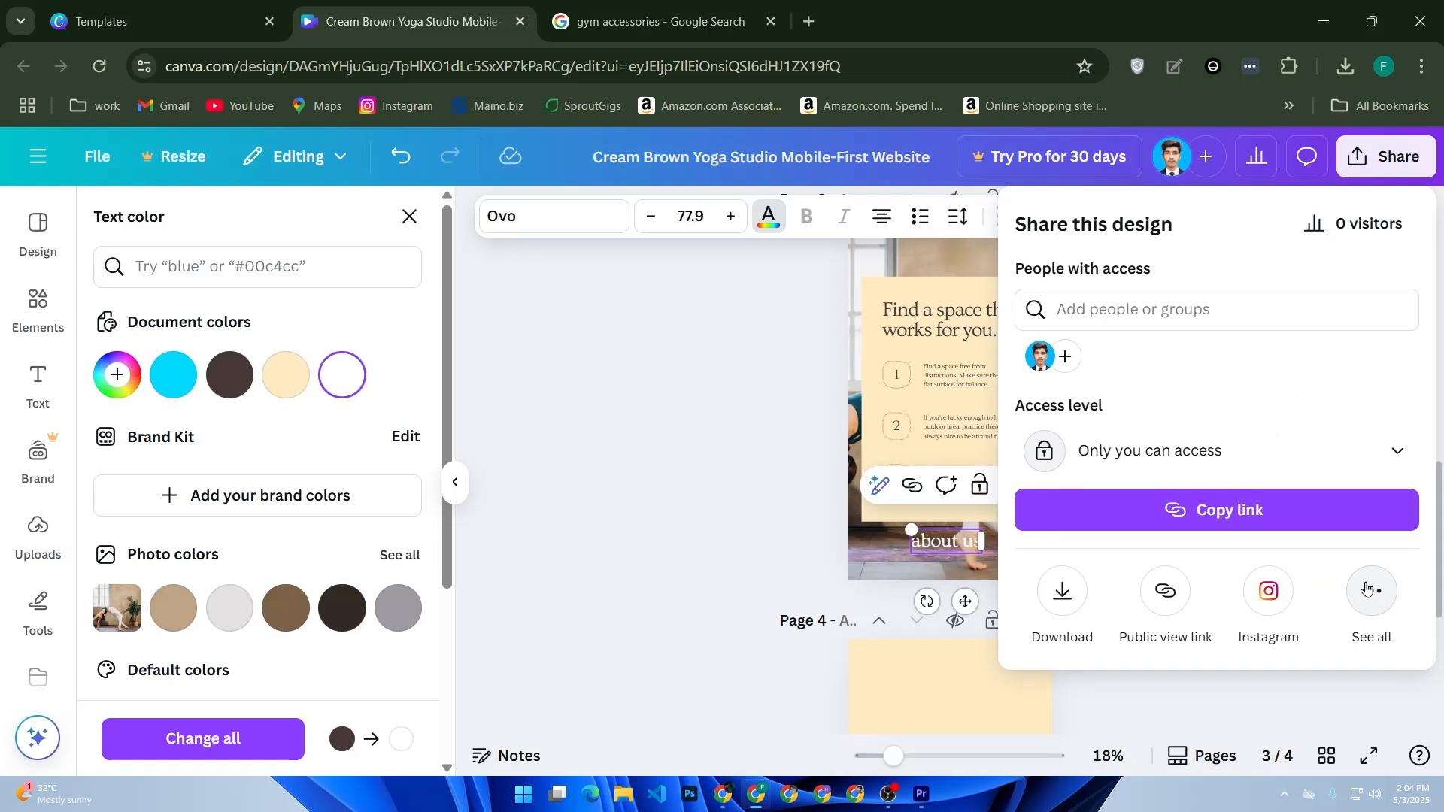
{"action": "left_click", "coordinate": [1368, 589]}
{"action": "left_click", "coordinate": [1055, 600]}
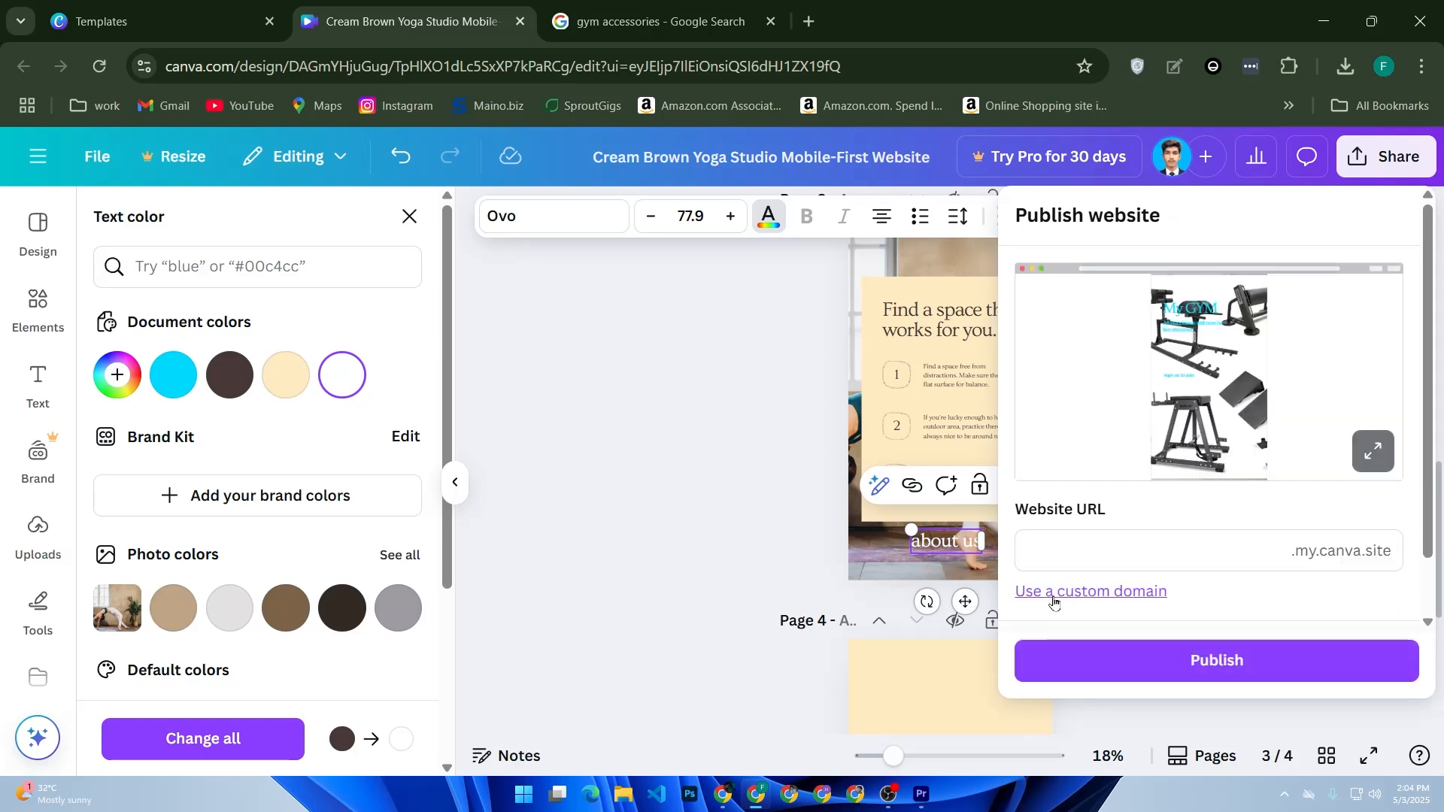
{"action": "left_click", "coordinate": [1093, 552]}
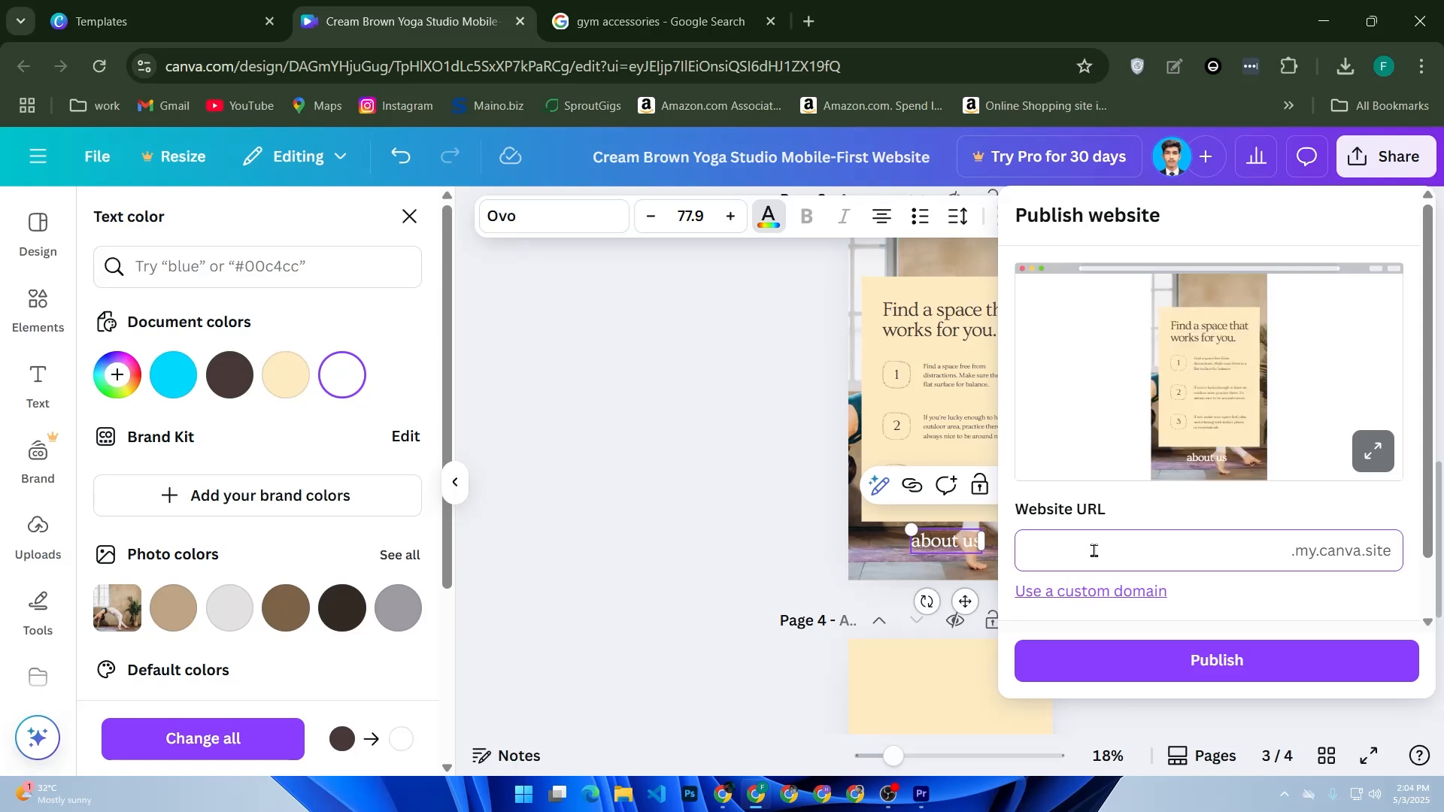
{"action": "type", "text": "mygym"}
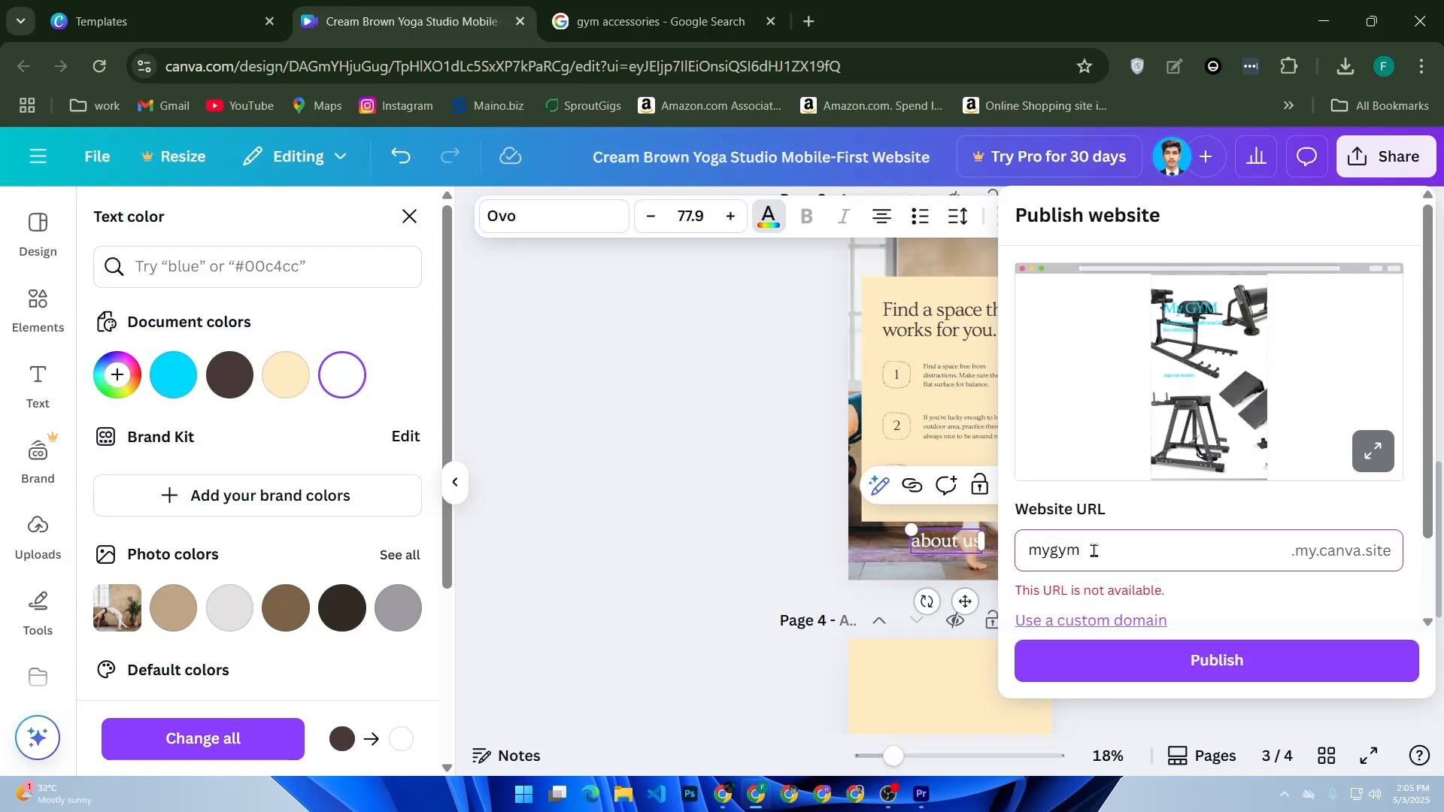
{"action": "type", "text": "rr"}
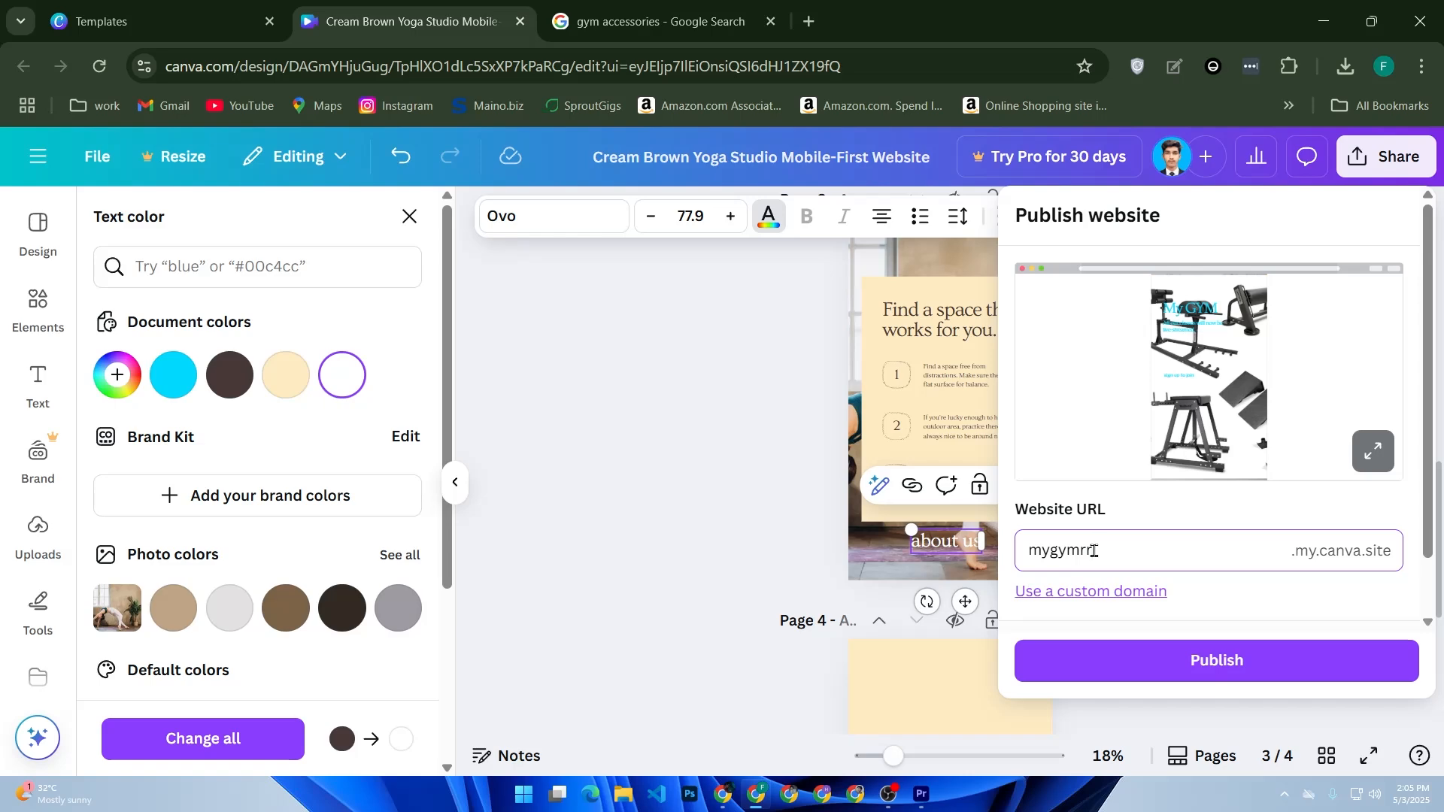
{"action": "left_click", "coordinate": [1141, 677]}
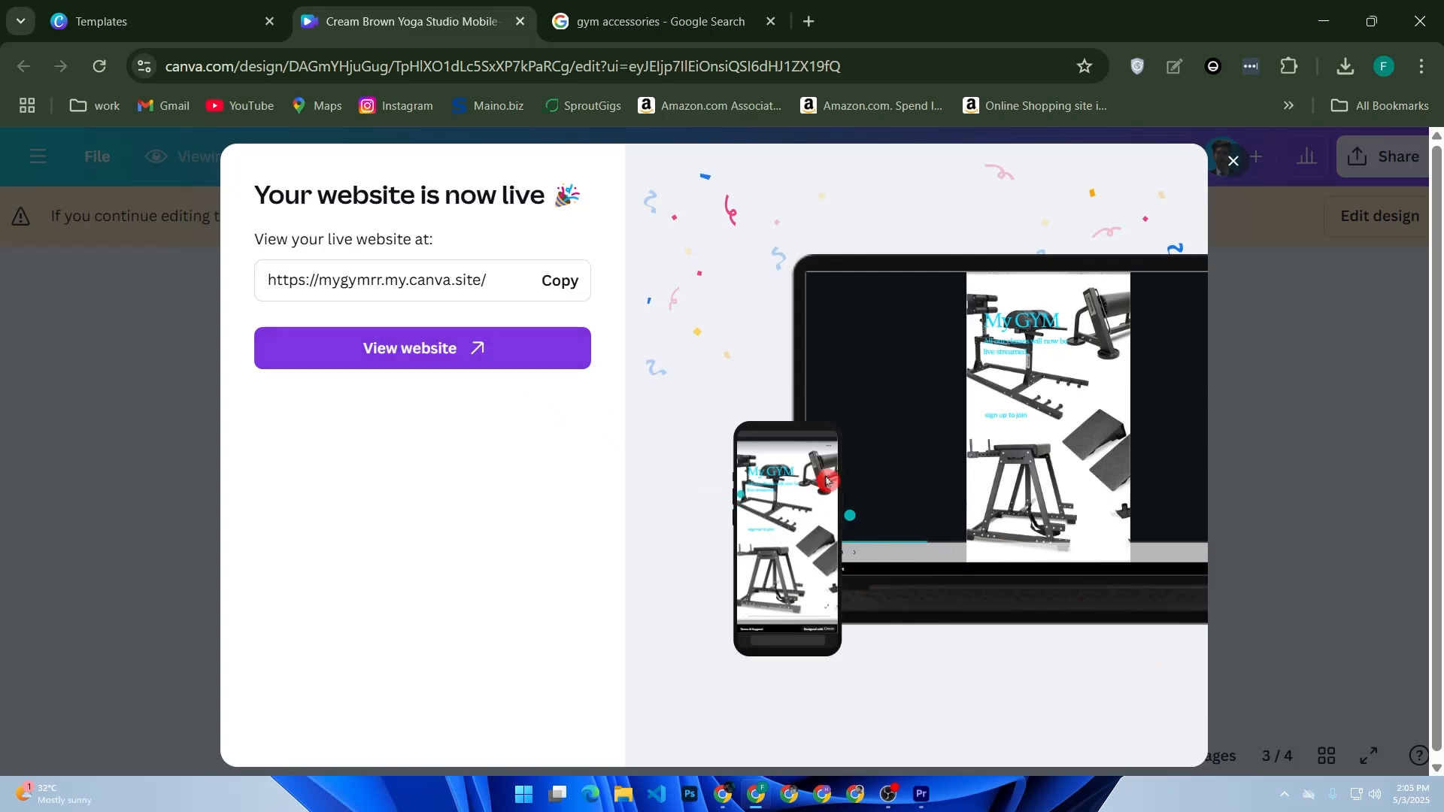
View the published website, go through its pages to check them, and return to the design
{"action": "left_click", "coordinate": [529, 364]}
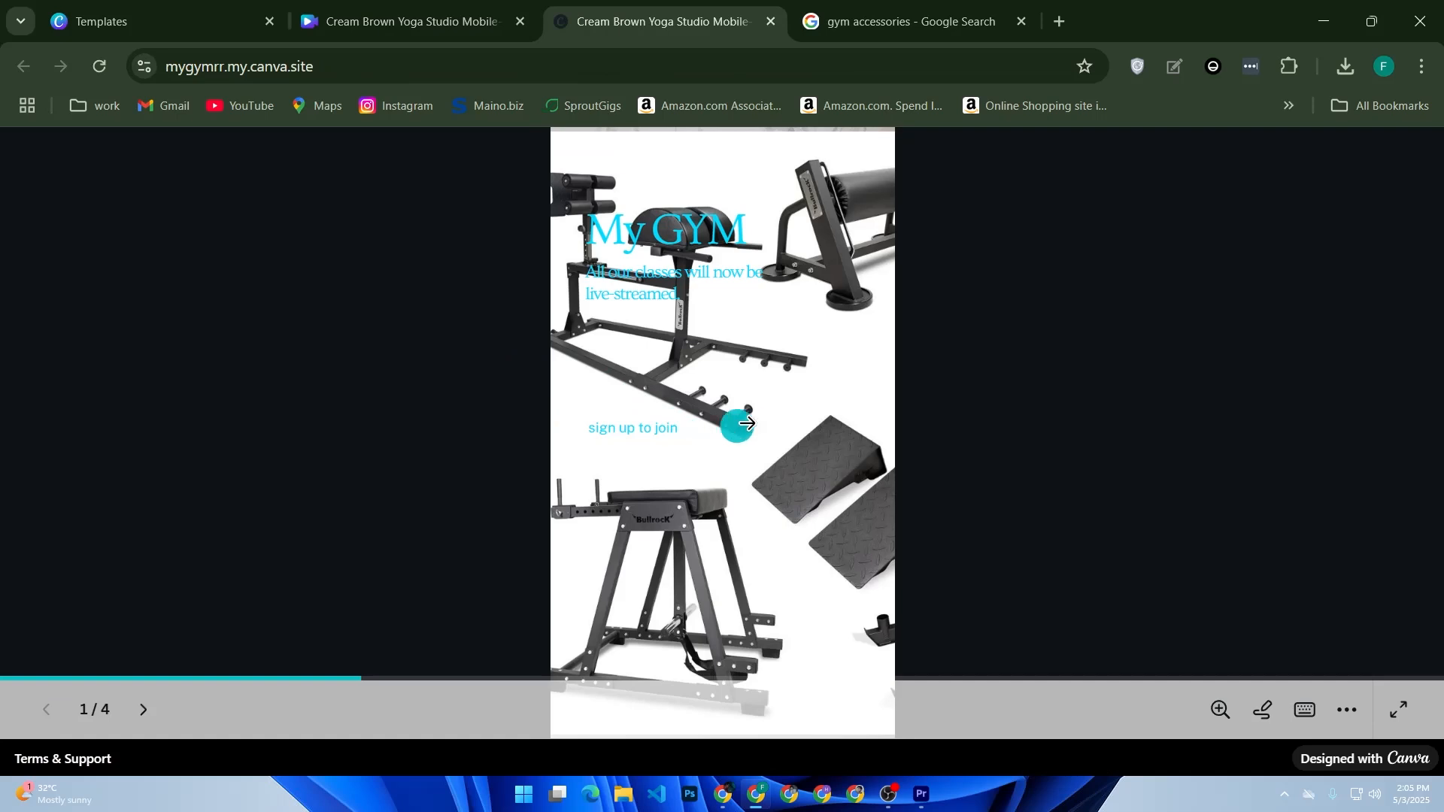
{"action": "left_click", "coordinate": [642, 430]}
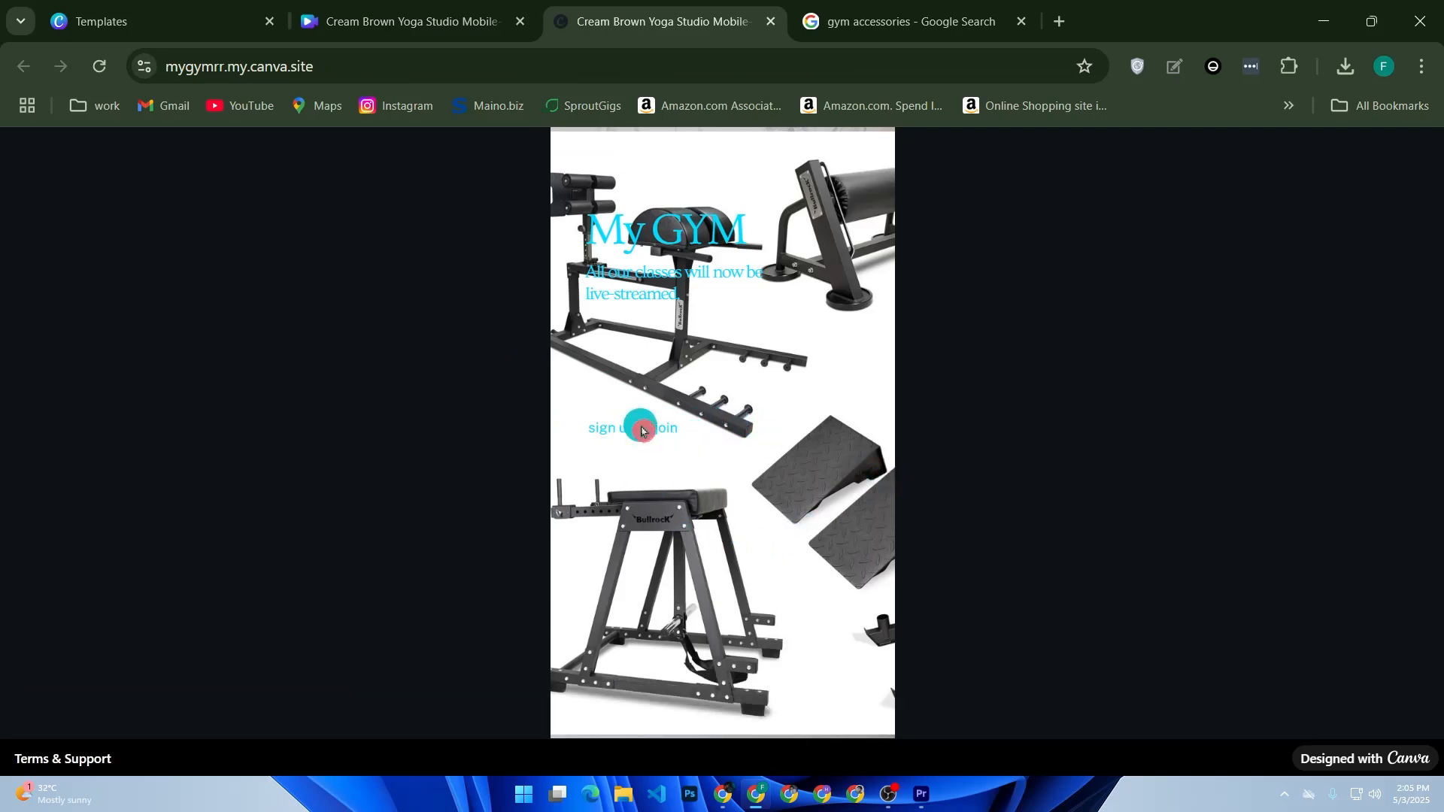
{"action": "left_click", "coordinate": [643, 427]}
{"action": "left_click", "coordinate": [734, 492]}
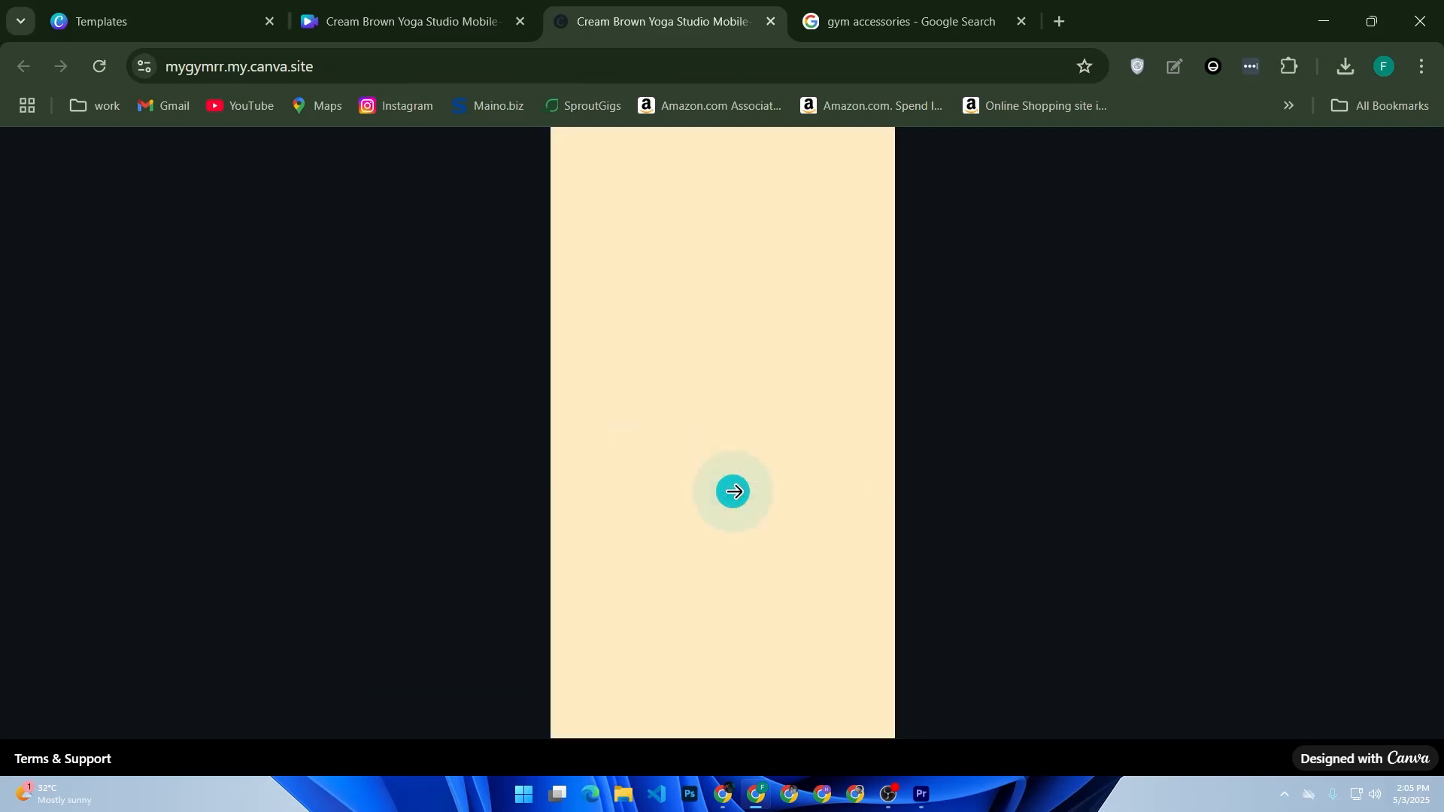
{"action": "left_click", "coordinate": [732, 489]}
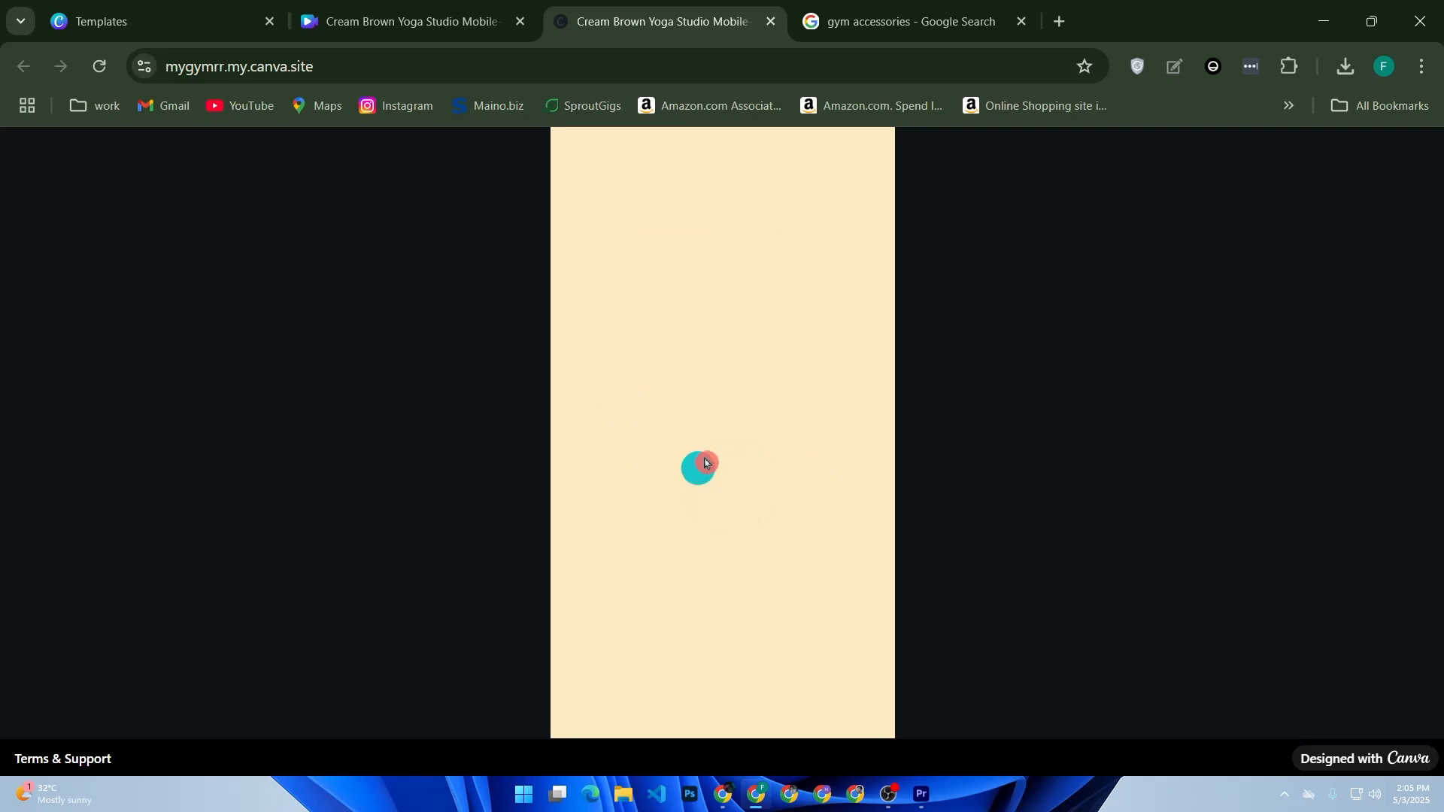
{"action": "left_click", "coordinate": [773, 23]}
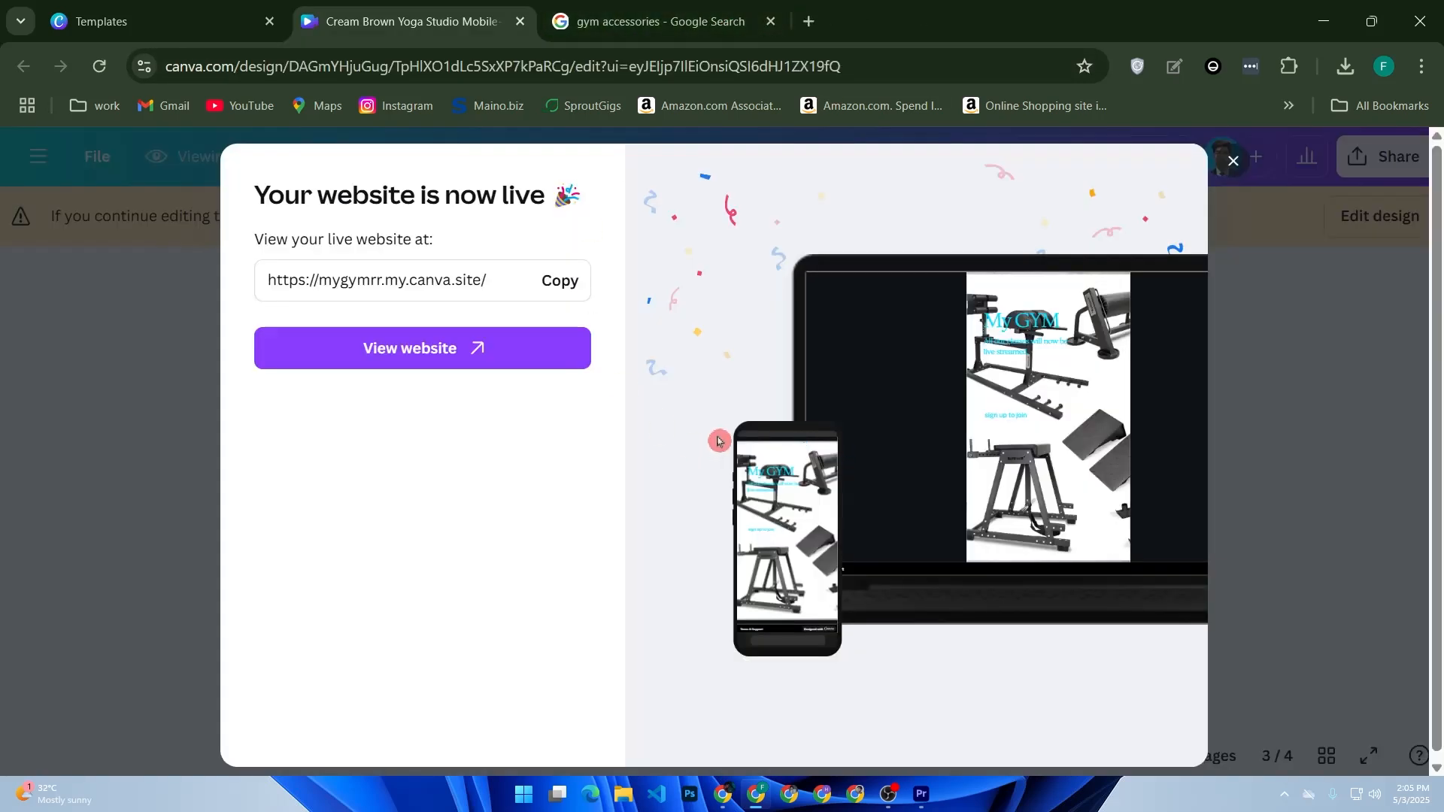